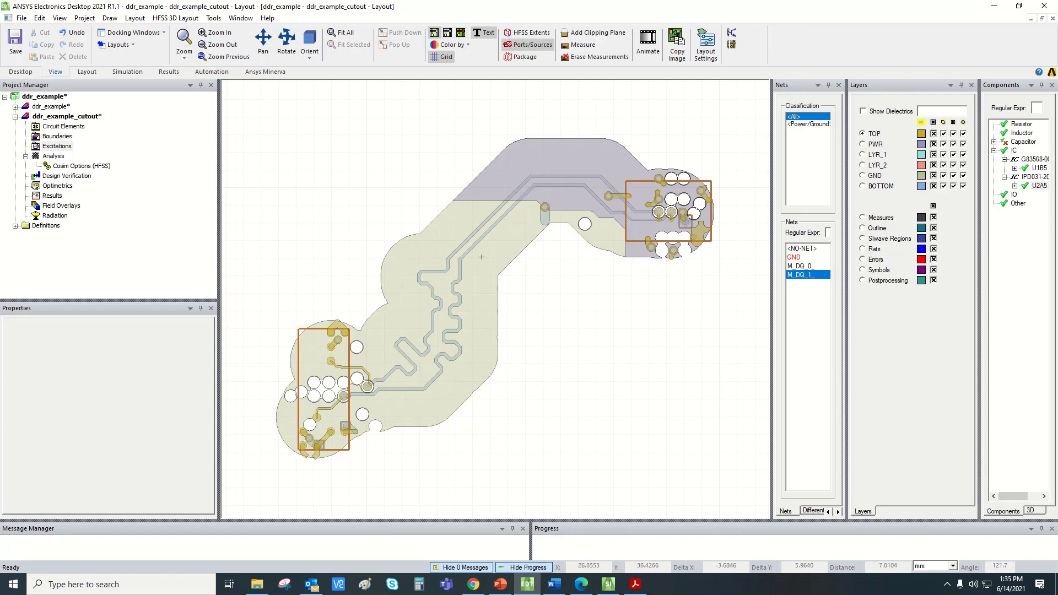
scroll(524, 159, "down", 1)
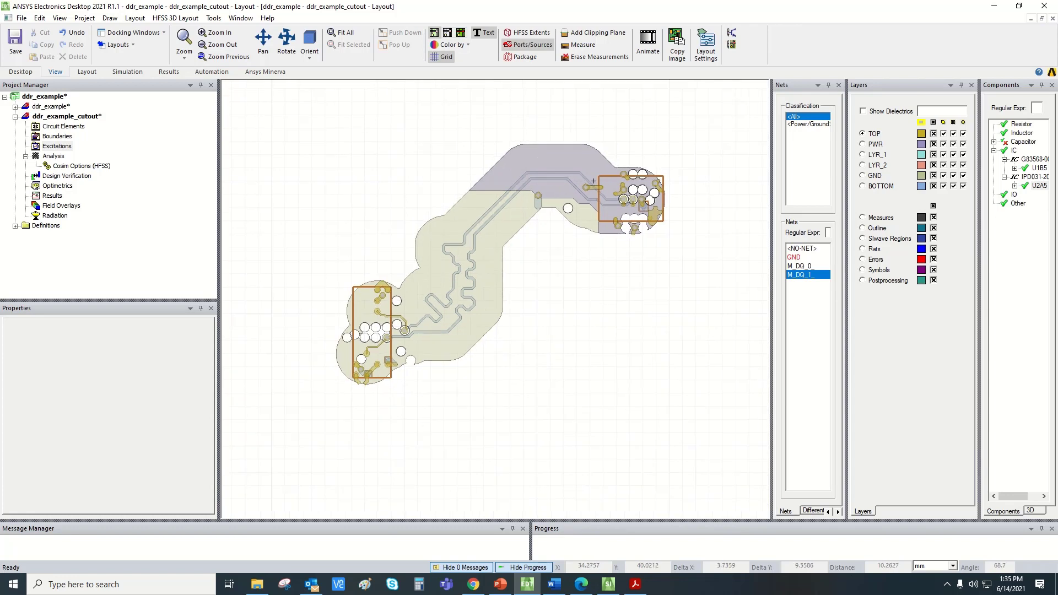
scroll(594, 180, "up", 1)
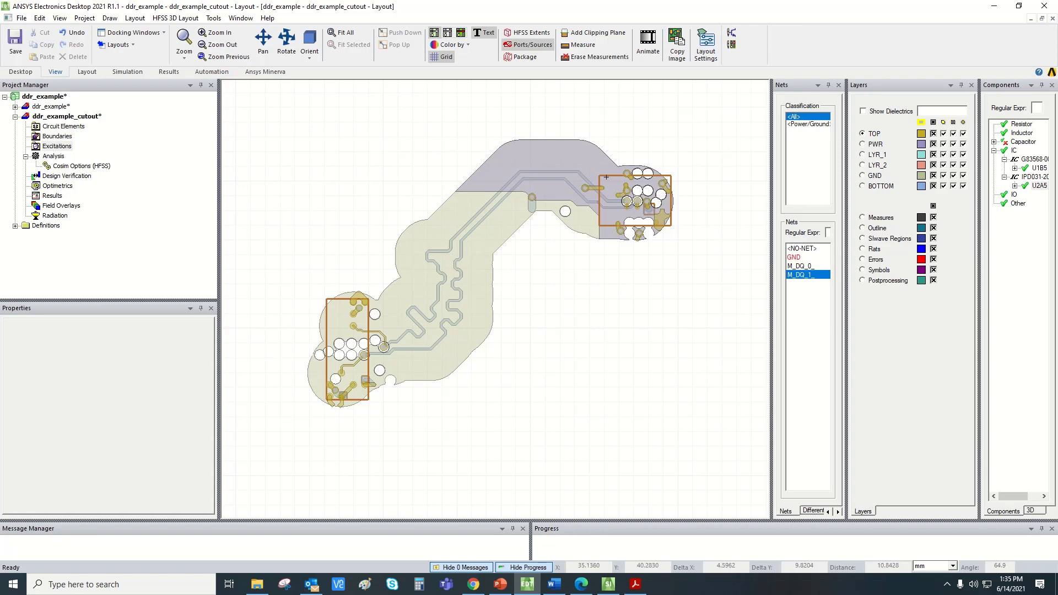
scroll(606, 177, "up", 2)
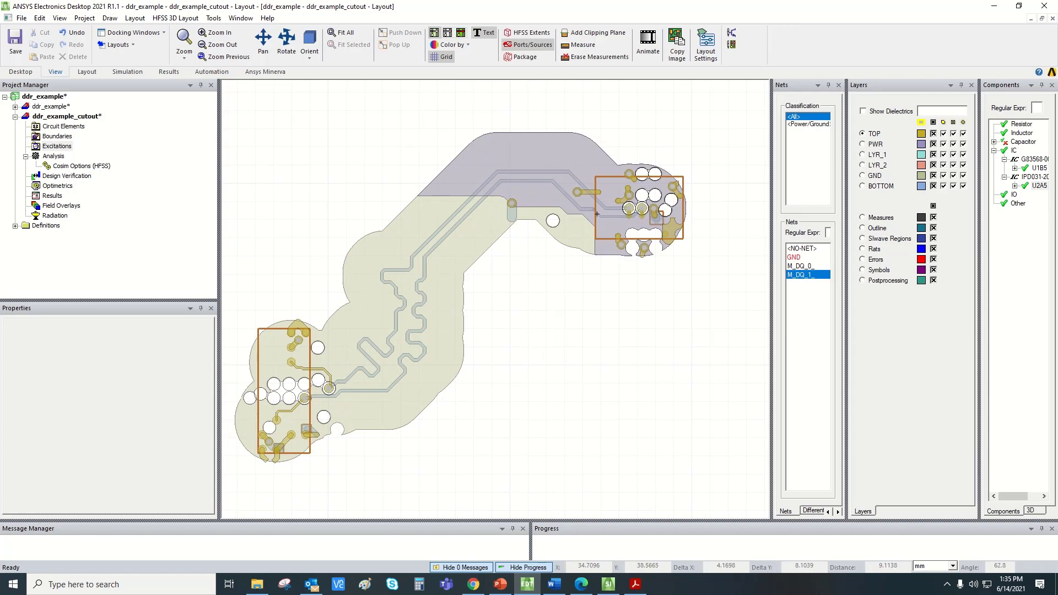
scroll(604, 175, "down", 1)
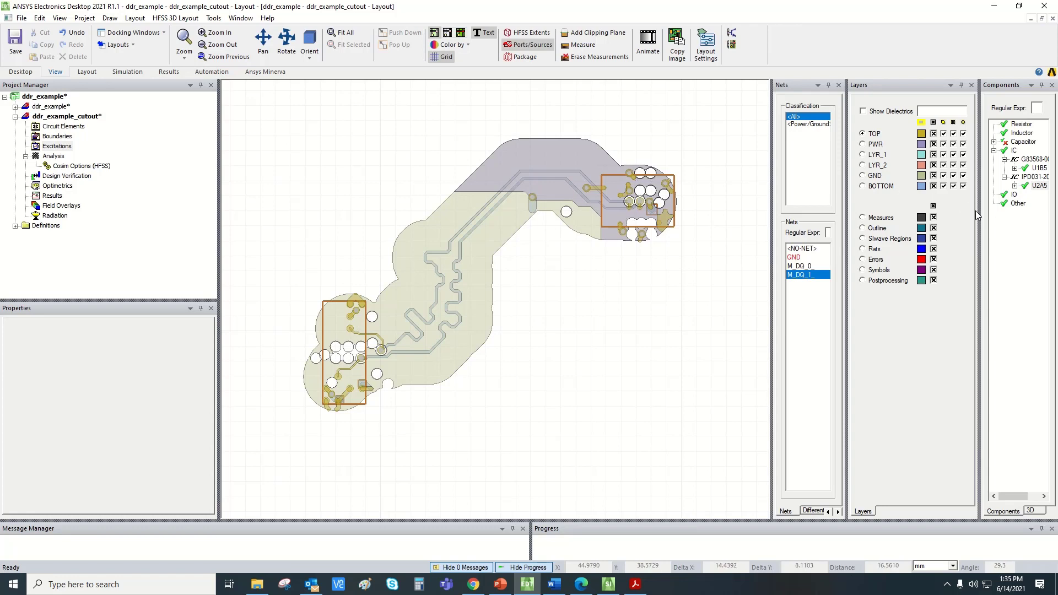
Define the model of component U1B5 as a flip chip with cylinder solder balls and automatic port reference size
left_click_drag(976, 215, 880, 216)
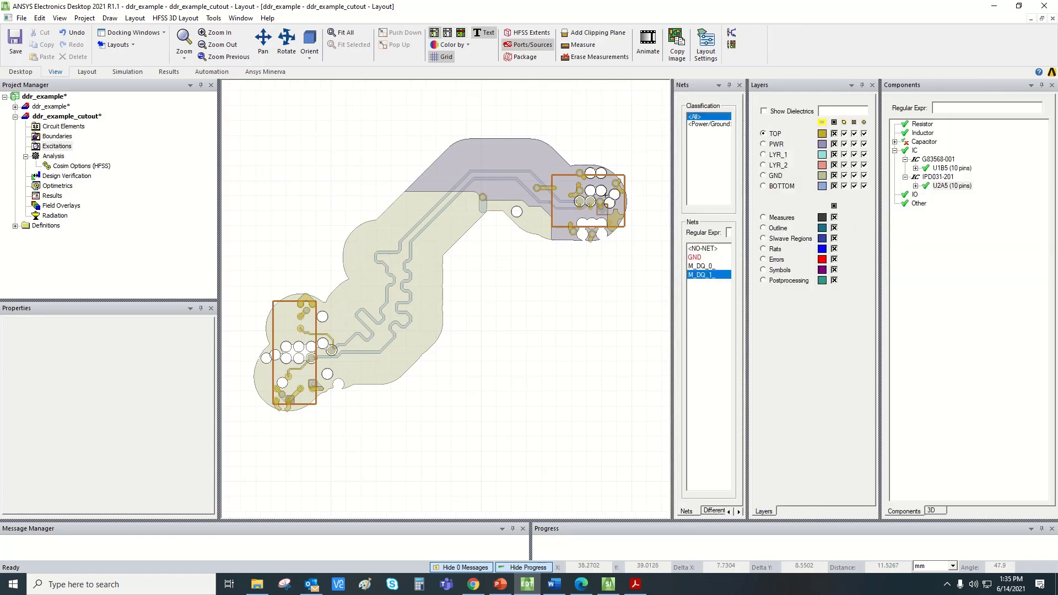
left_click(949, 168)
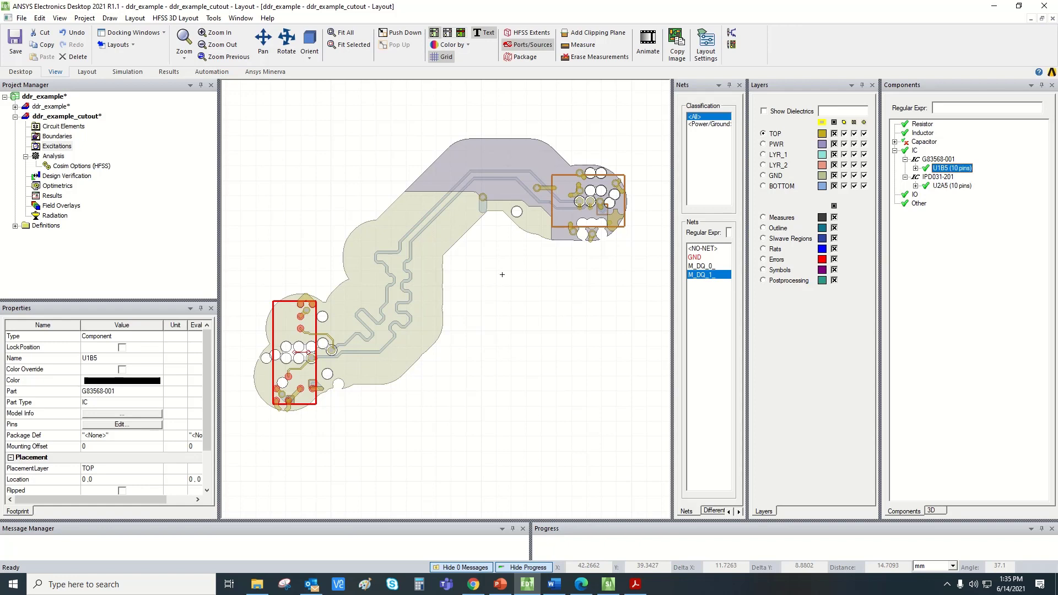
right_click(940, 170)
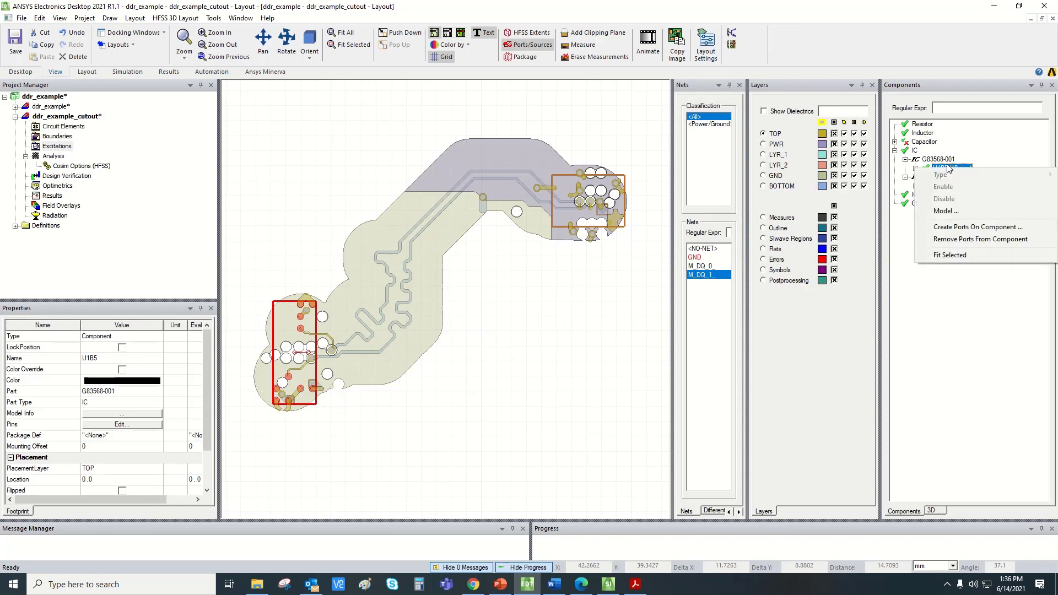
left_click(953, 210)
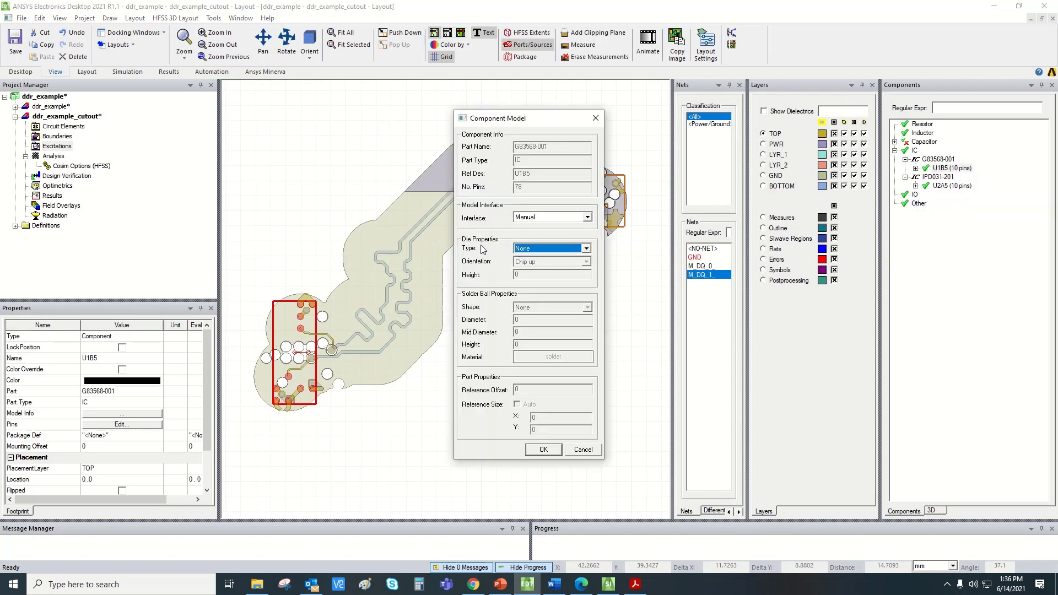
left_click(548, 248)
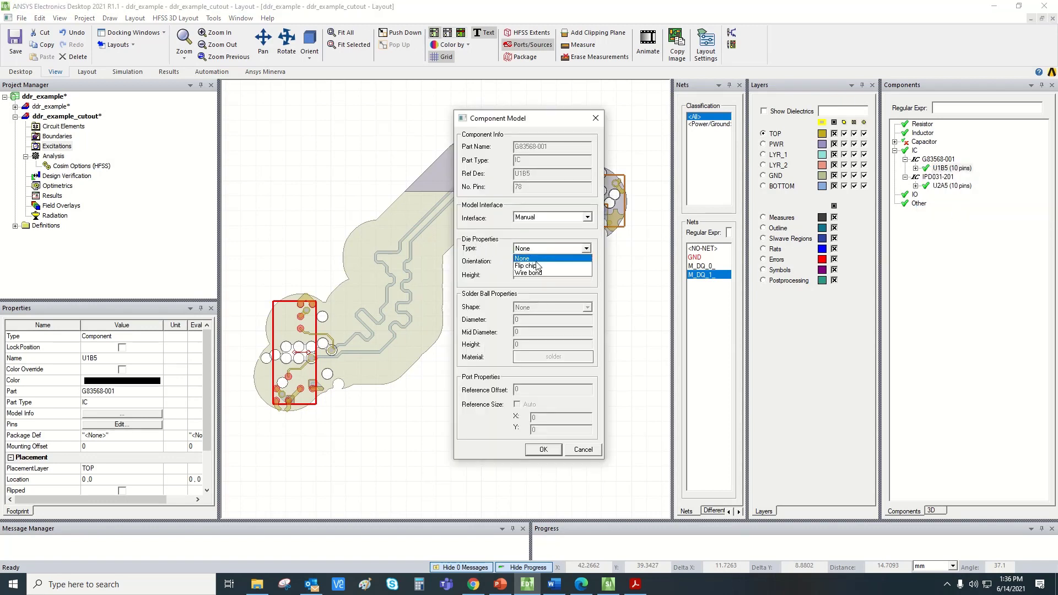
left_click(540, 265)
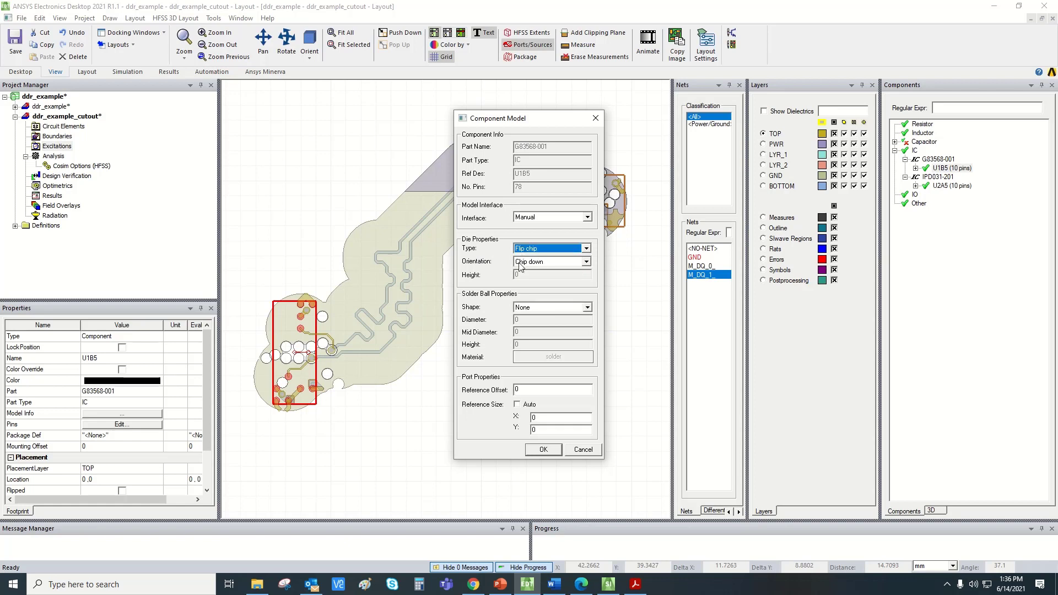
left_click(541, 308)
left_click(532, 326)
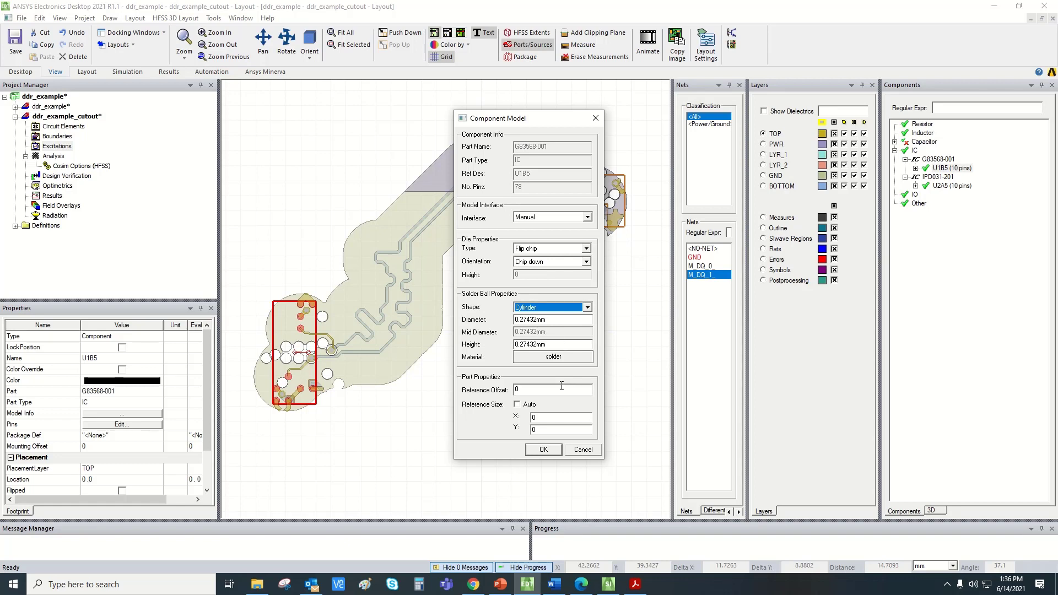
left_click(517, 405)
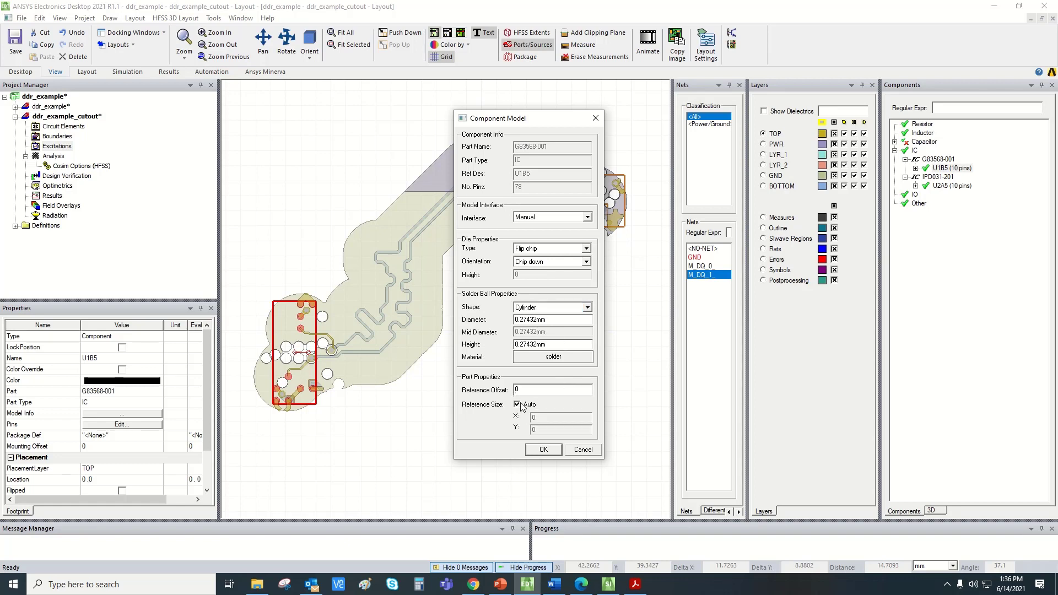
left_click(544, 450)
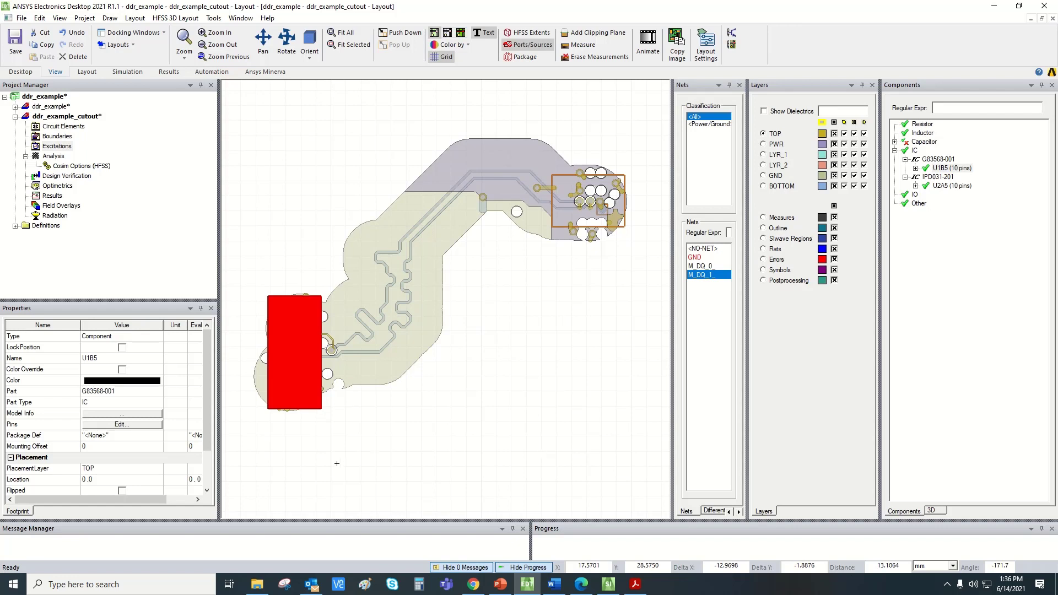
Create ports on component U1B5 for the nets M_DQ_0_ and M_DQ_1_
left_click_drag(320, 475, 310, 429)
left_click_drag(385, 419, 381, 335)
scroll(287, 310, "up", 5)
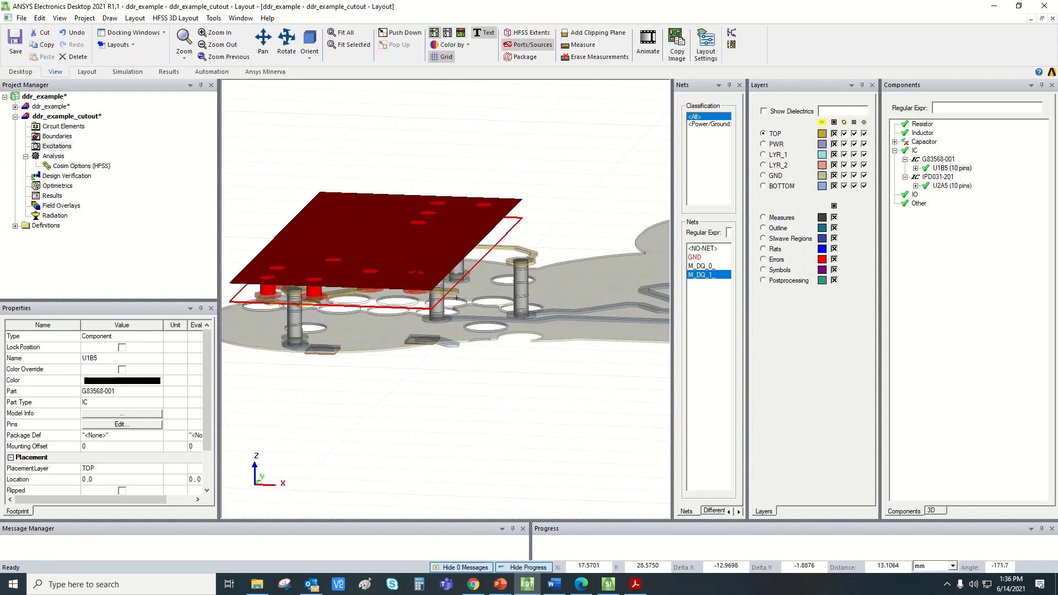
left_click_drag(434, 277, 431, 343)
right_click(963, 171)
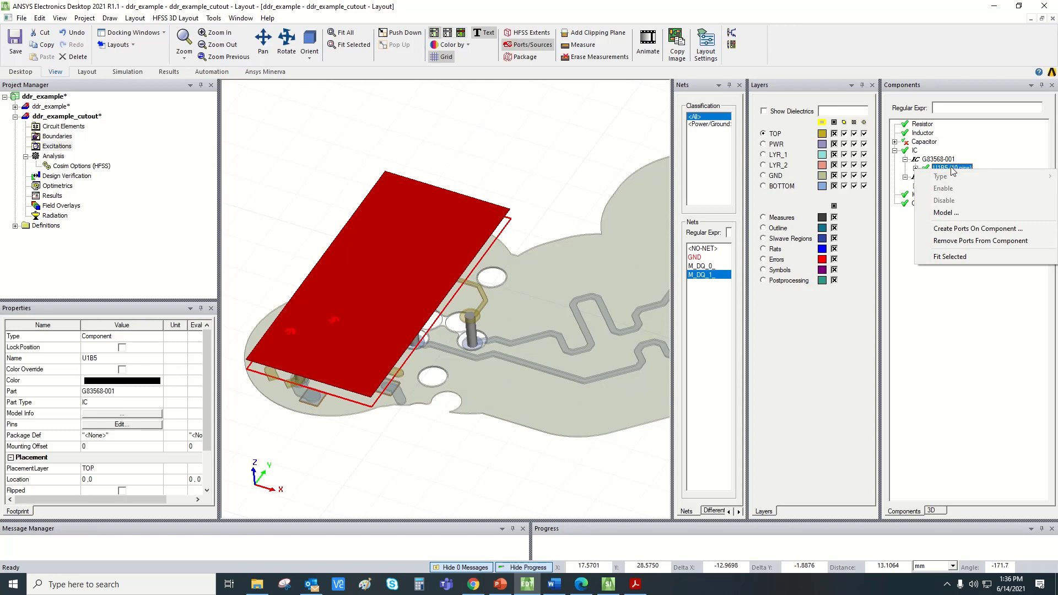
left_click(965, 233)
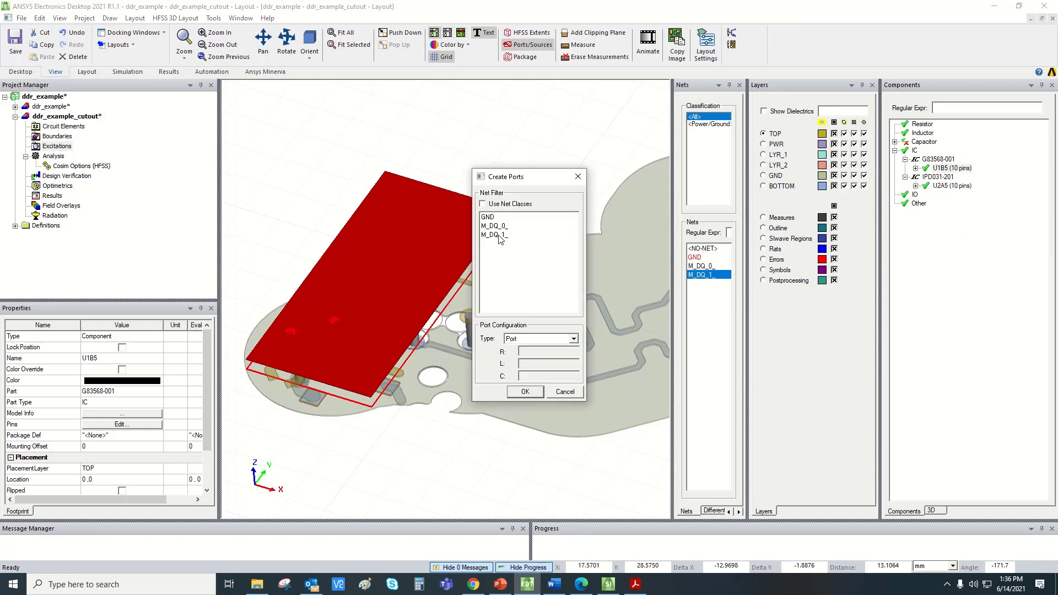
left_click_drag(497, 230, 499, 238)
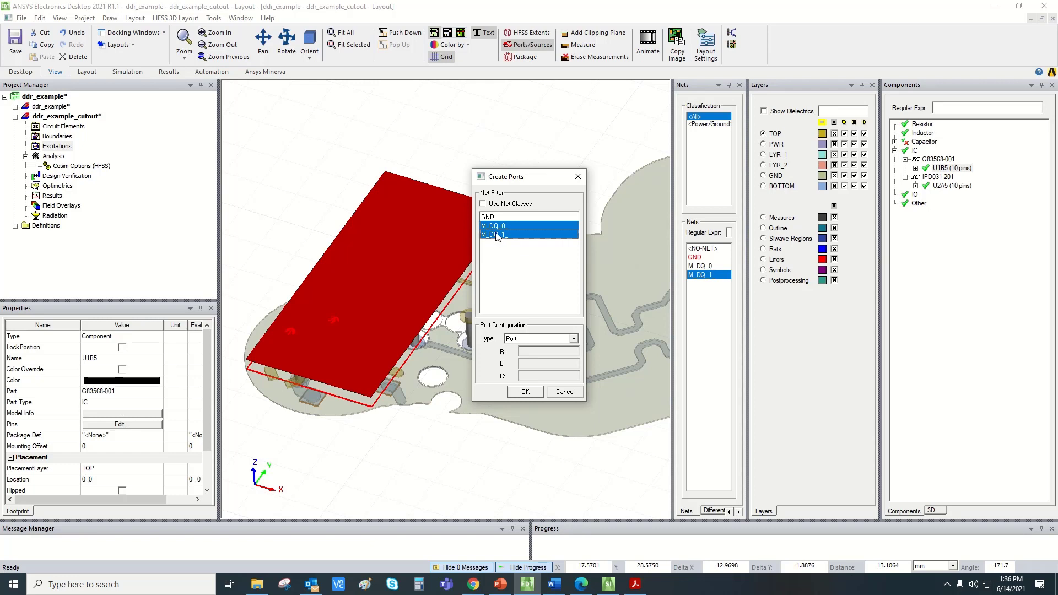
left_click(537, 390)
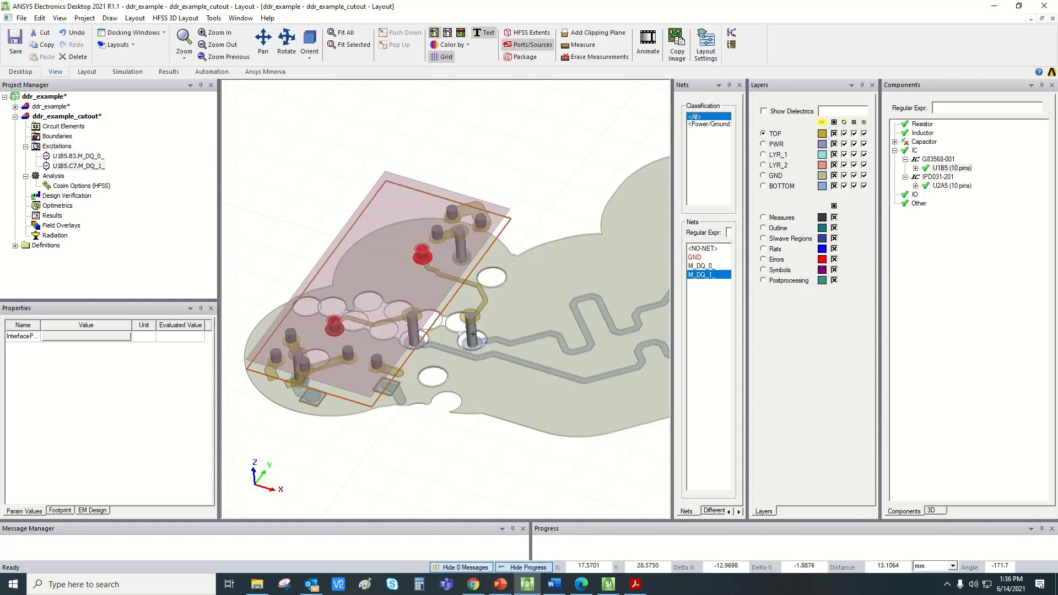
Examine the ports, solder balls and reference plane of component U1B5 up close and from the side
scroll(355, 316, "up", 3)
scroll(408, 286, "down", 2)
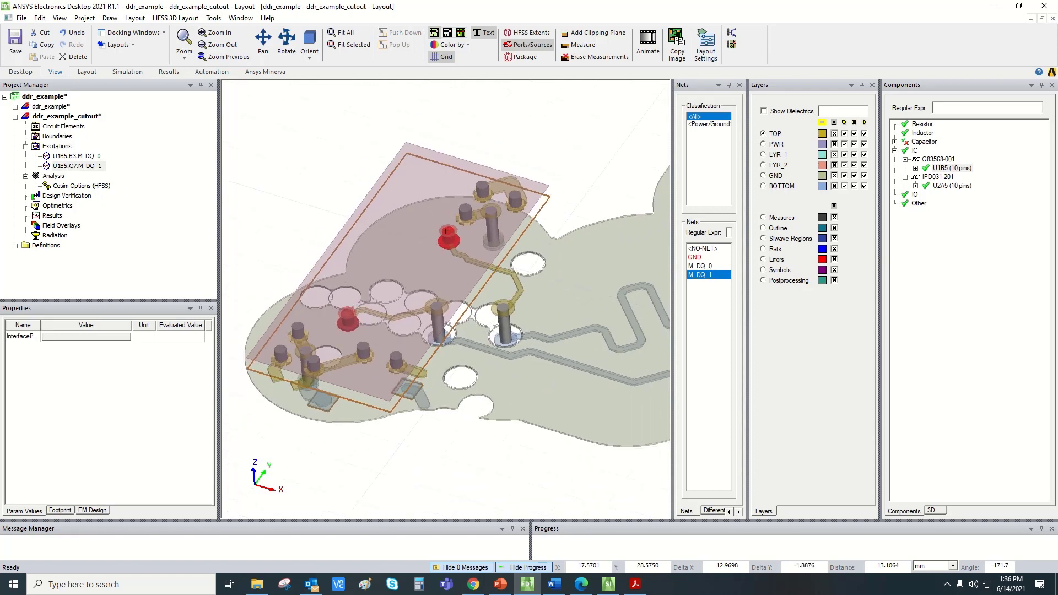
left_click(437, 155)
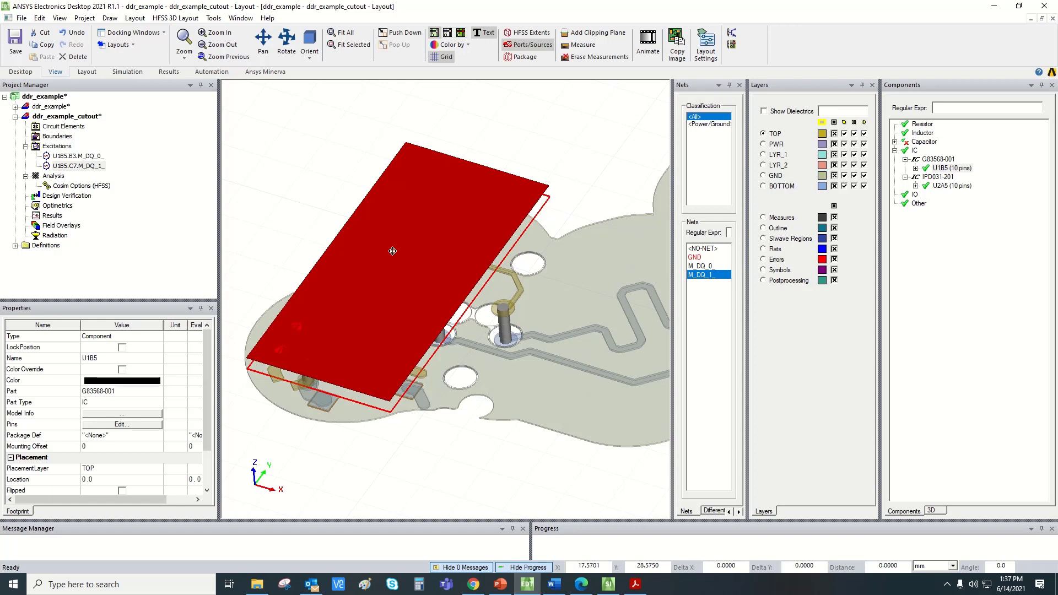
left_click_drag(454, 275, 416, 228)
scroll(300, 301, "up", 2)
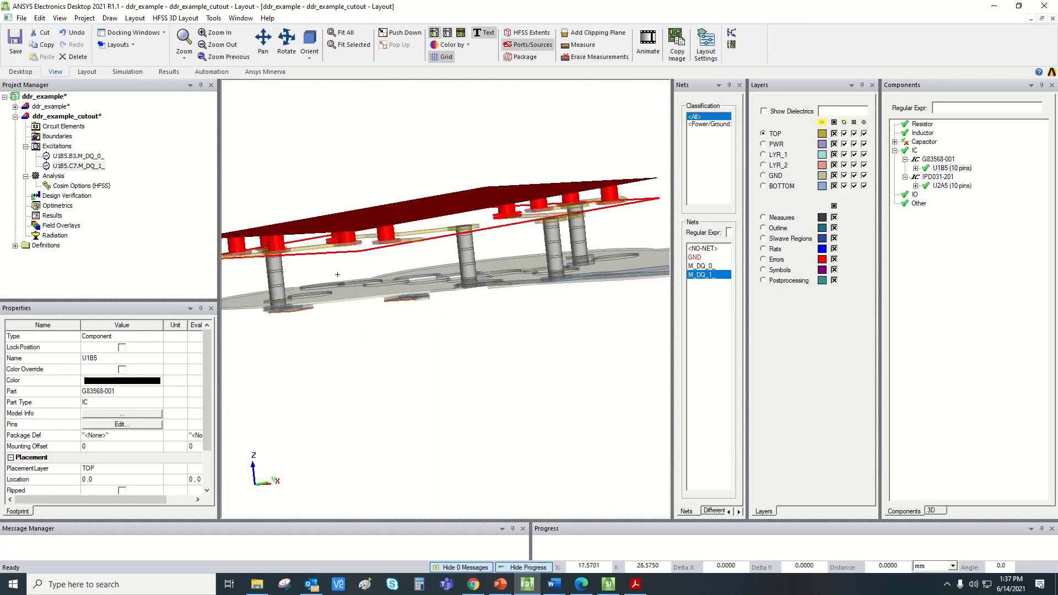
scroll(272, 238, "up", 3)
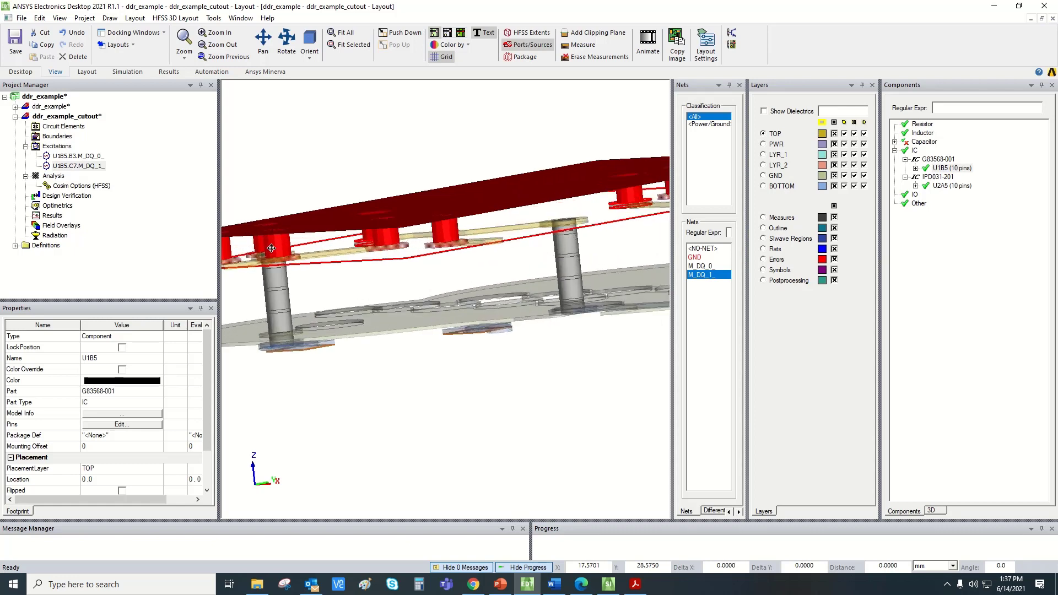
scroll(275, 238, "down", 1)
scroll(283, 240, "down", 2)
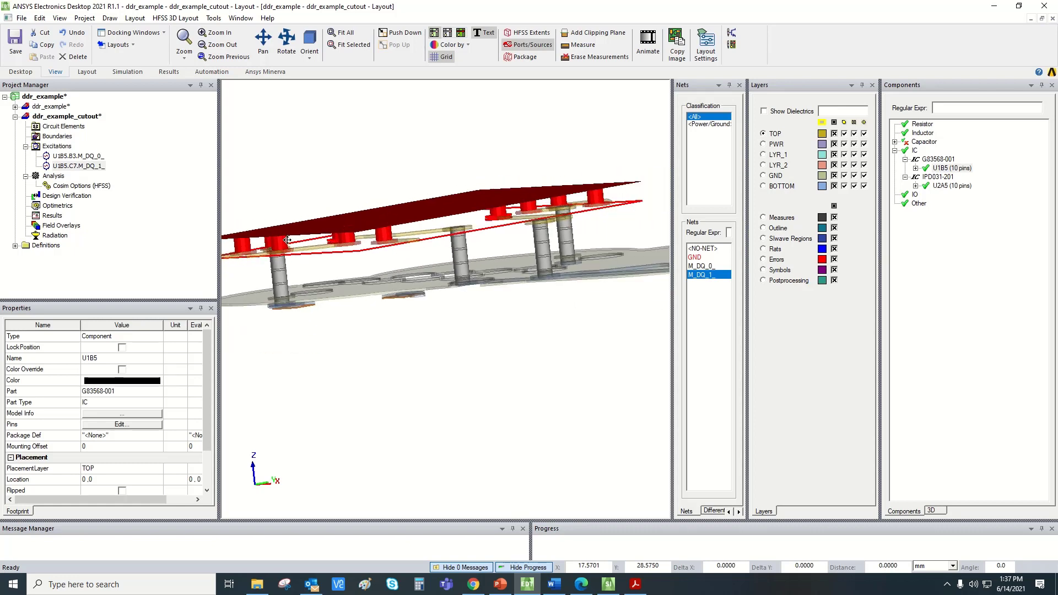
left_click_drag(408, 271, 434, 299)
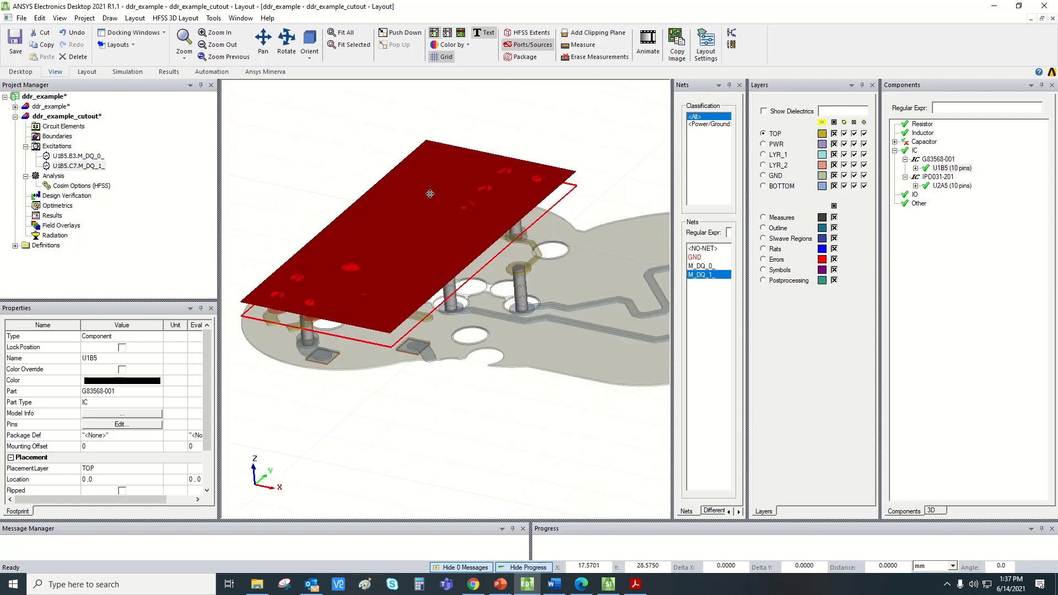
scroll(361, 191, "down", 2)
left_click(323, 160)
Define the model of component U2A5 as a flip chip with cylinder solder balls and automatic port reference size
scroll(288, 196, "down", 2)
scroll(287, 197, "down", 3)
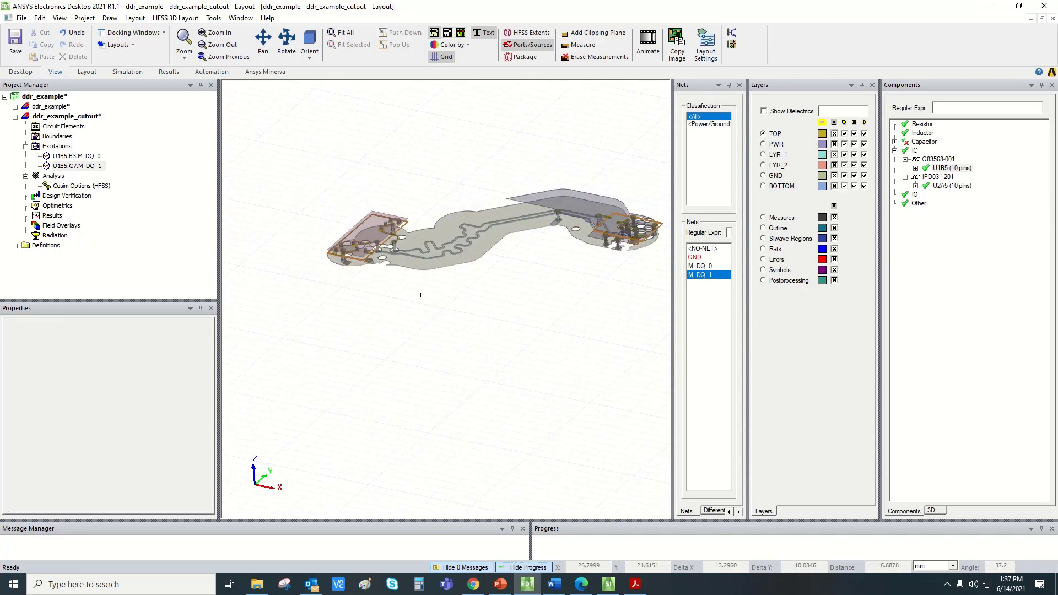
scroll(634, 213, "up", 4)
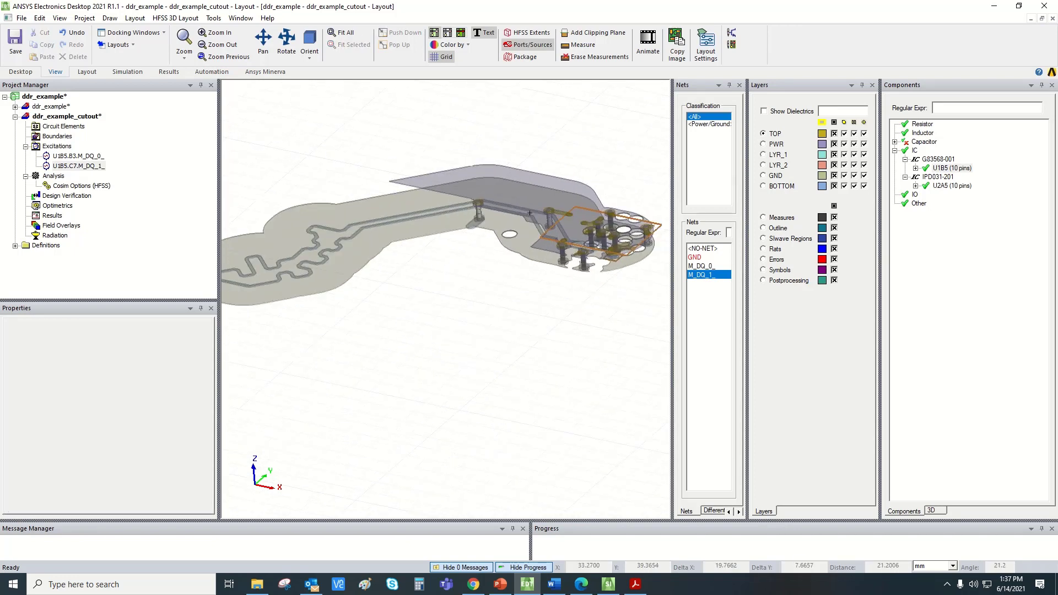
left_click(945, 187)
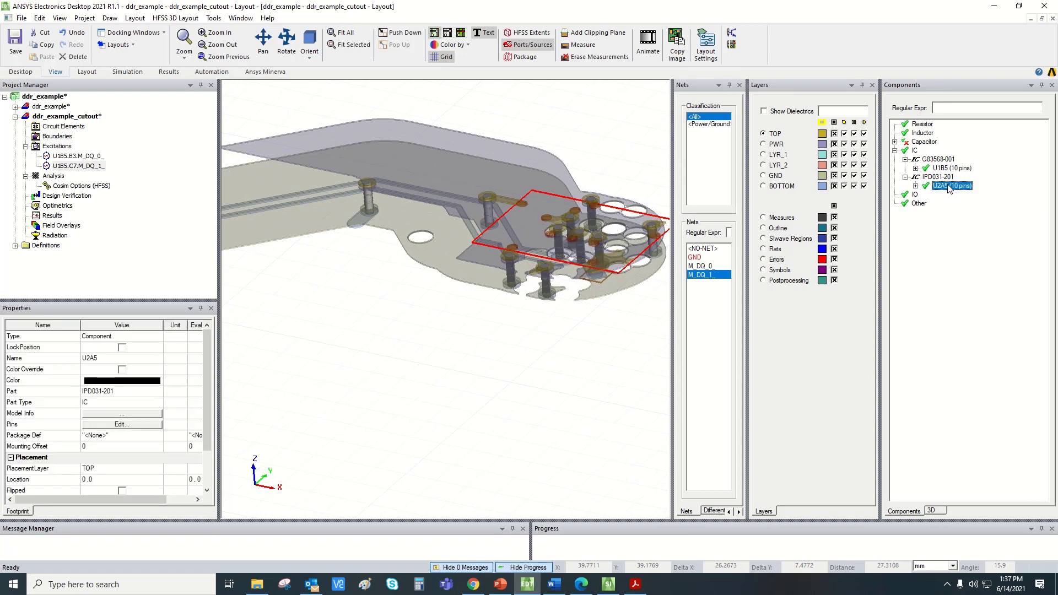
right_click(949, 188)
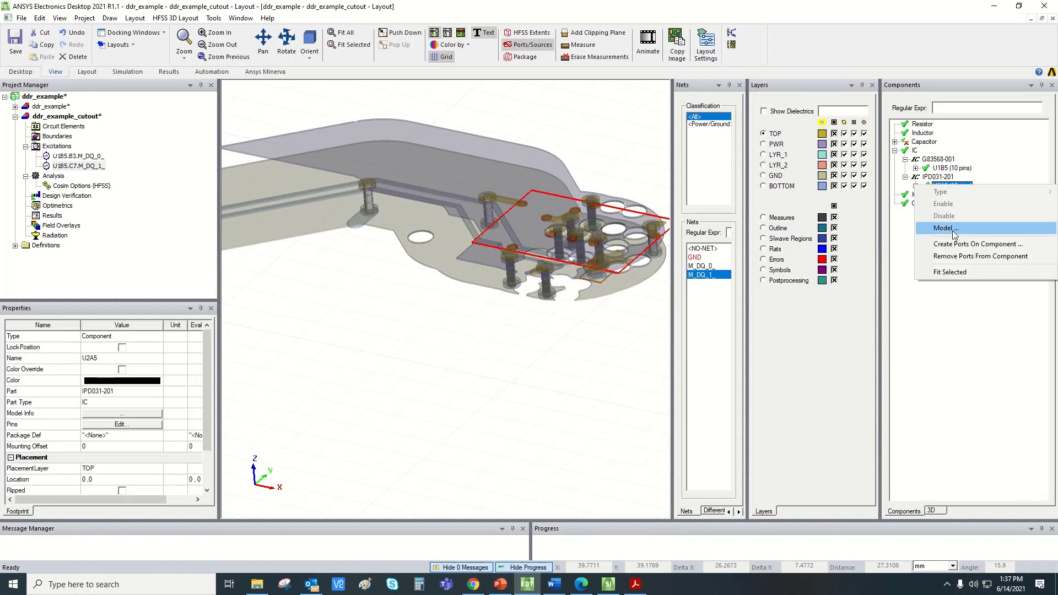
left_click(954, 235)
left_click(529, 249)
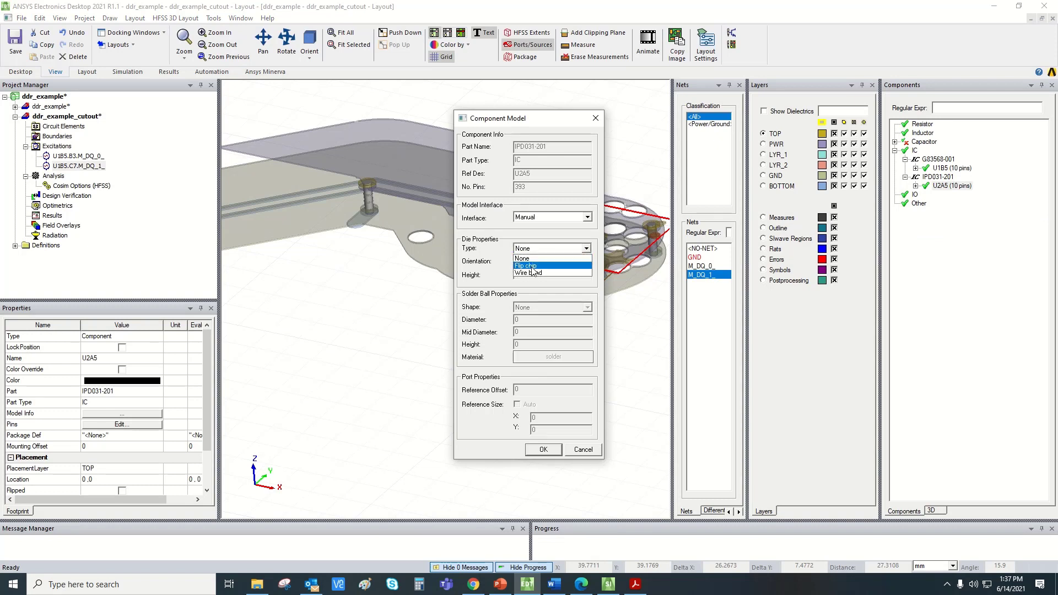
left_click(532, 267)
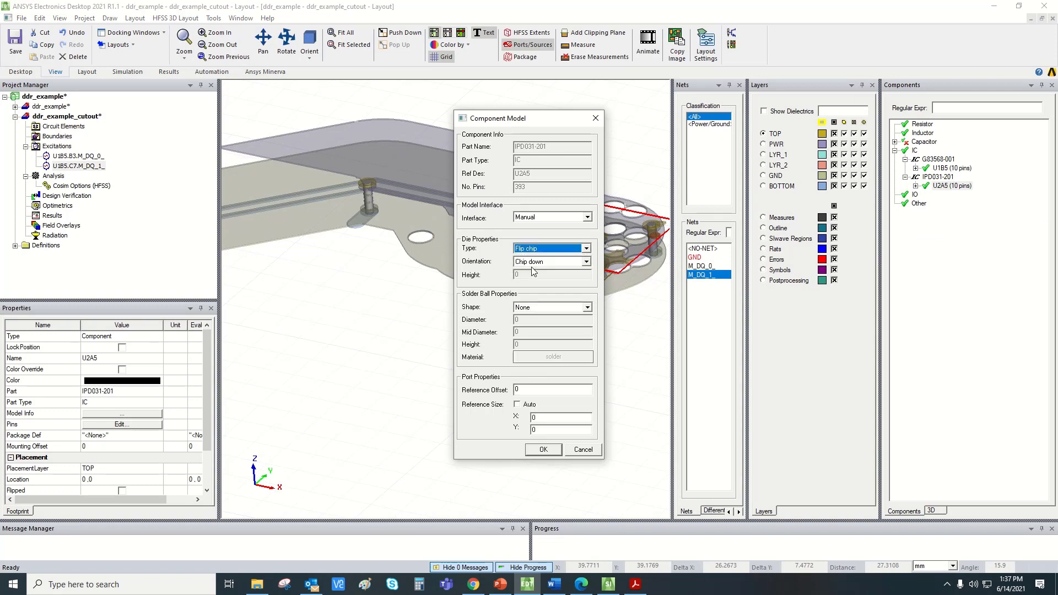
left_click(539, 308)
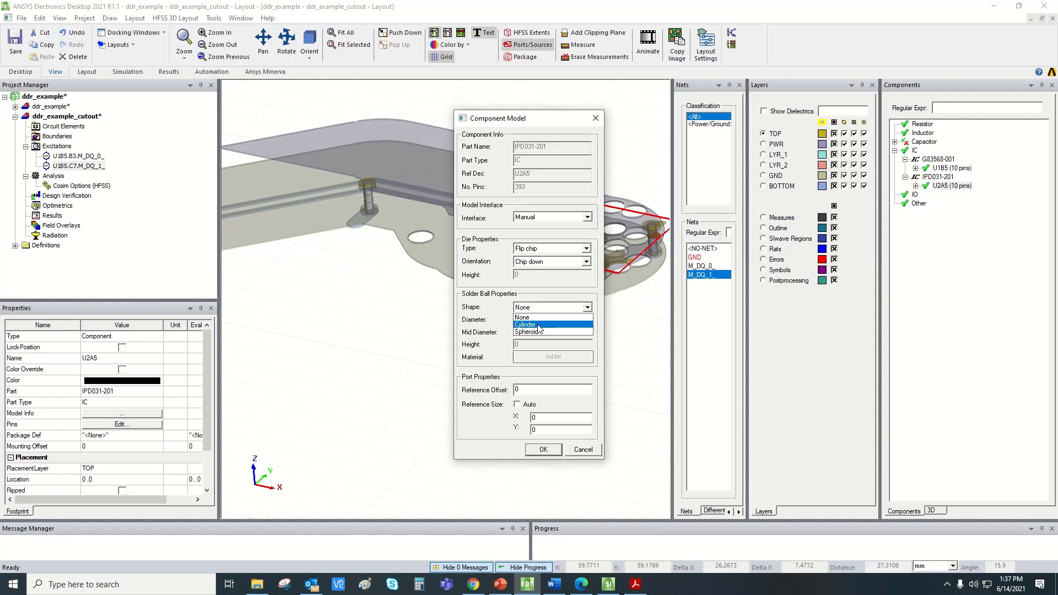
left_click(539, 325)
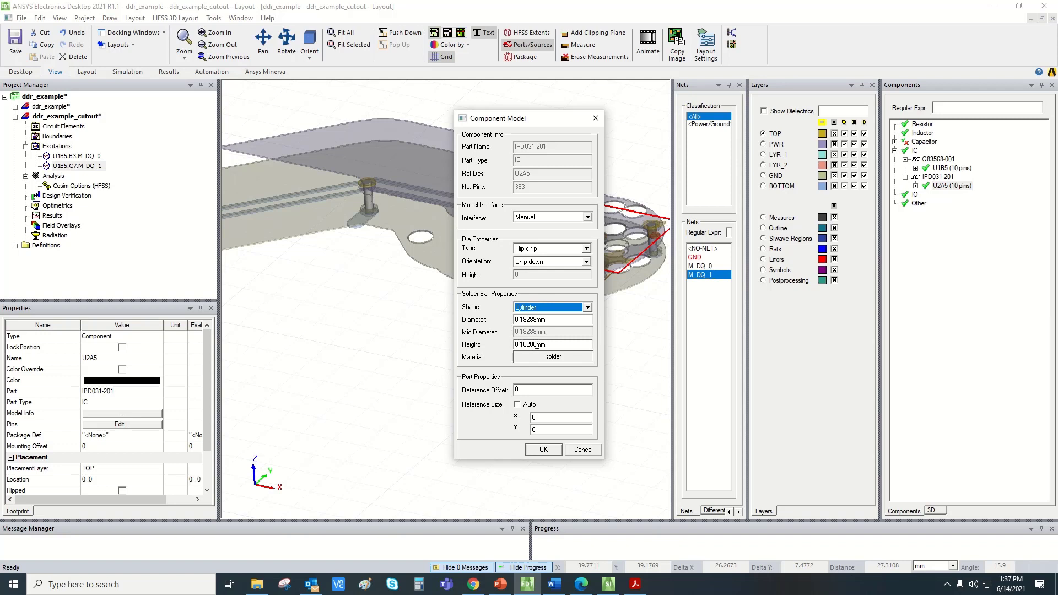
left_click(517, 405)
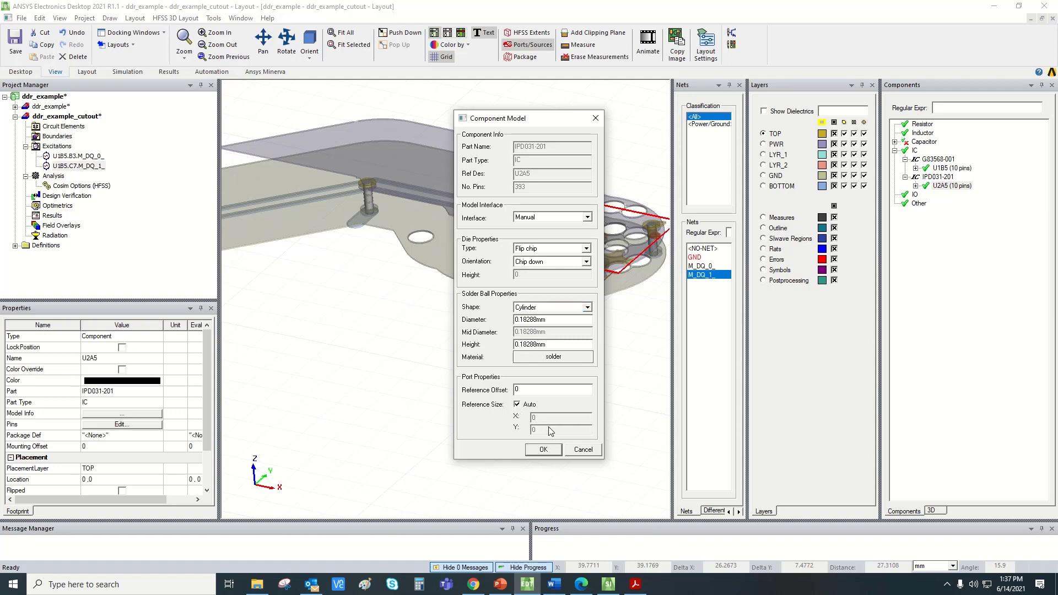
left_click(546, 450)
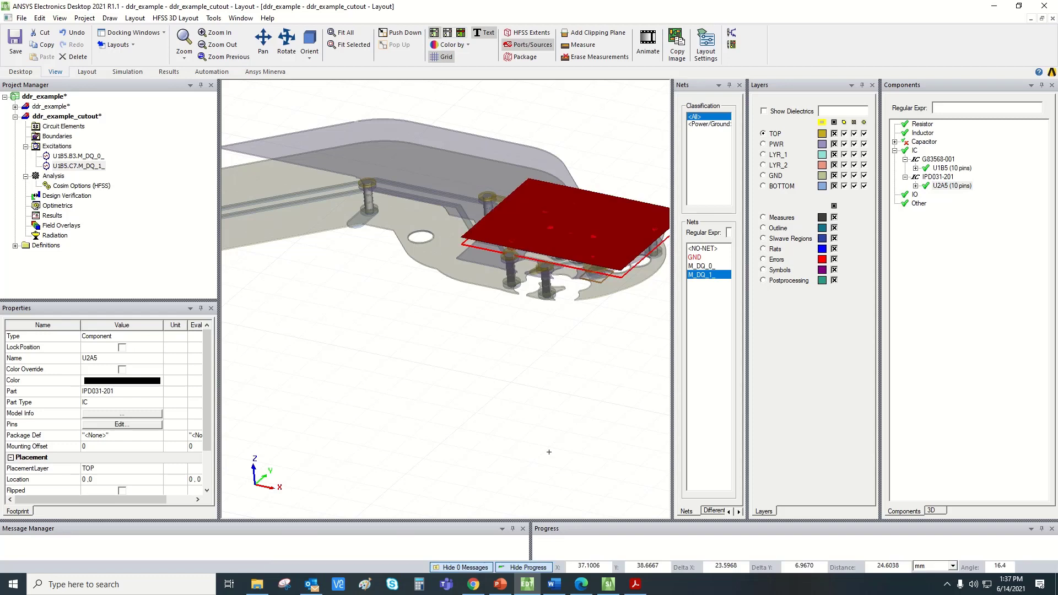
Create ports on component U2A5 for the nets M_DQ_0_ and M_DQ_1_
right_click(949, 188)
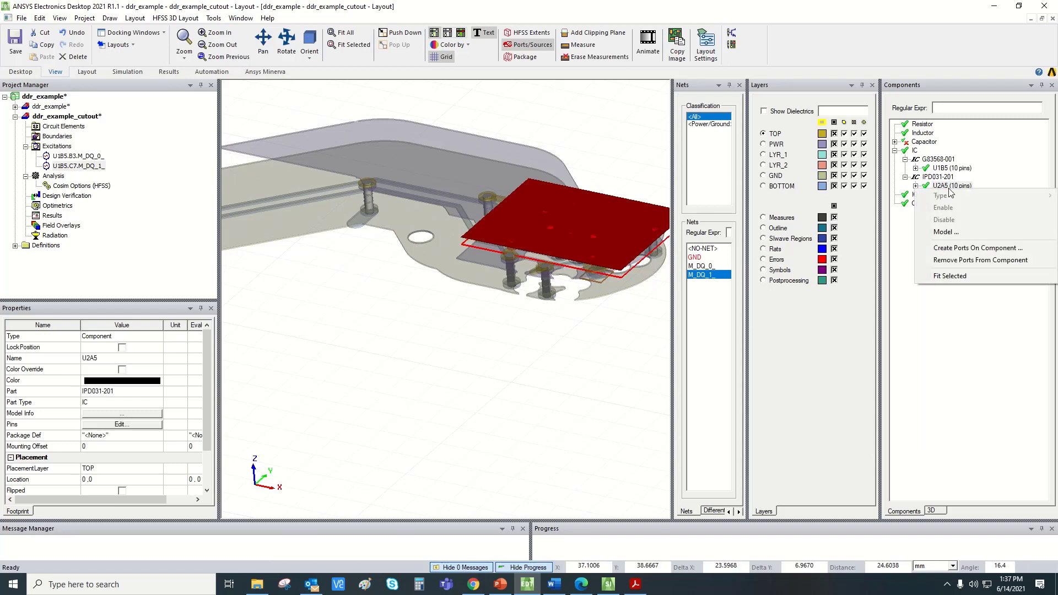
left_click(959, 250)
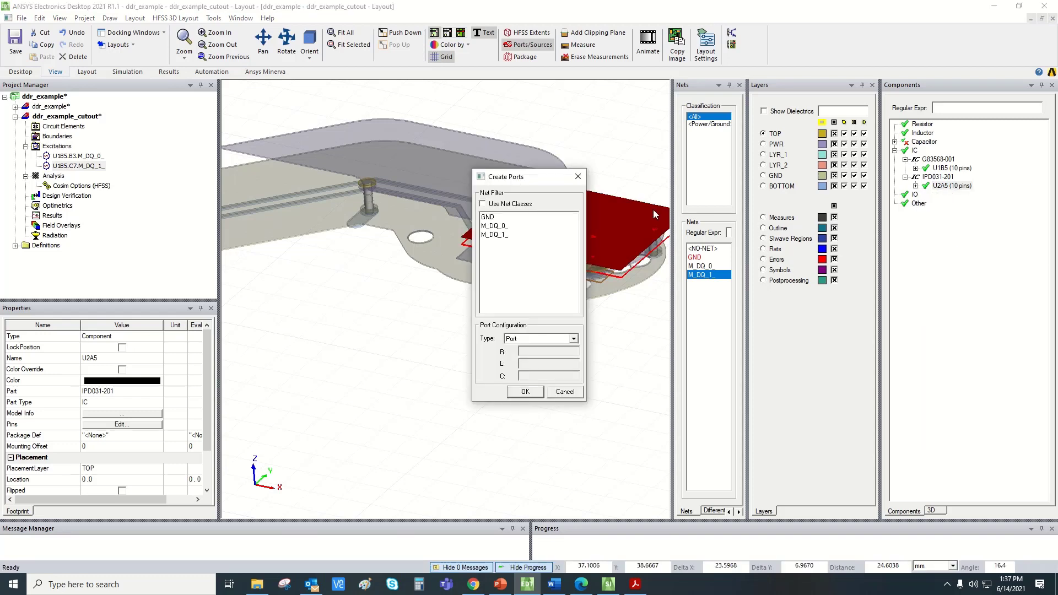
left_click_drag(526, 185, 397, 185)
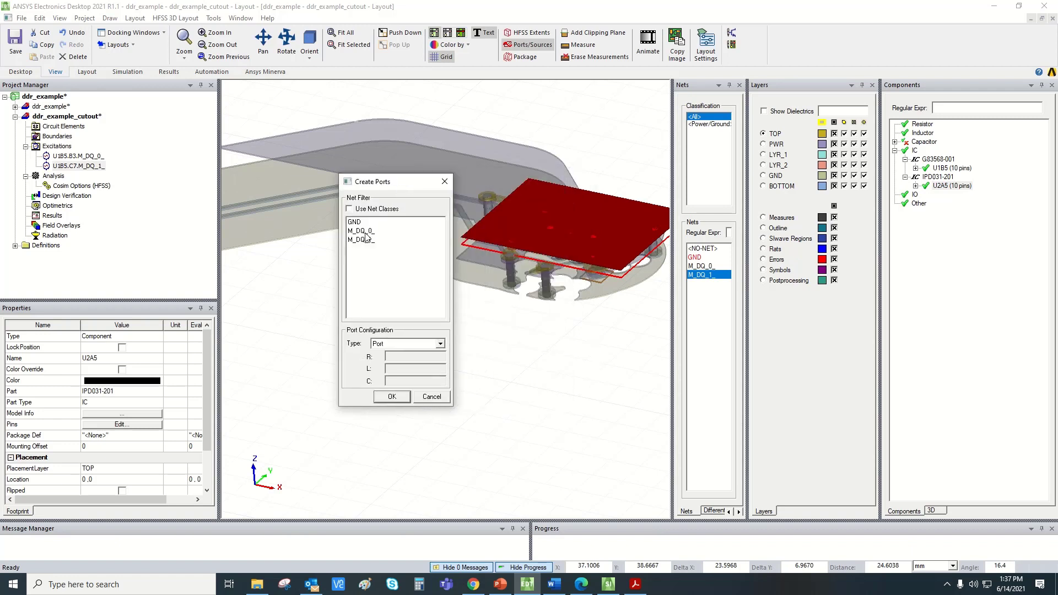
left_click_drag(361, 231, 361, 241)
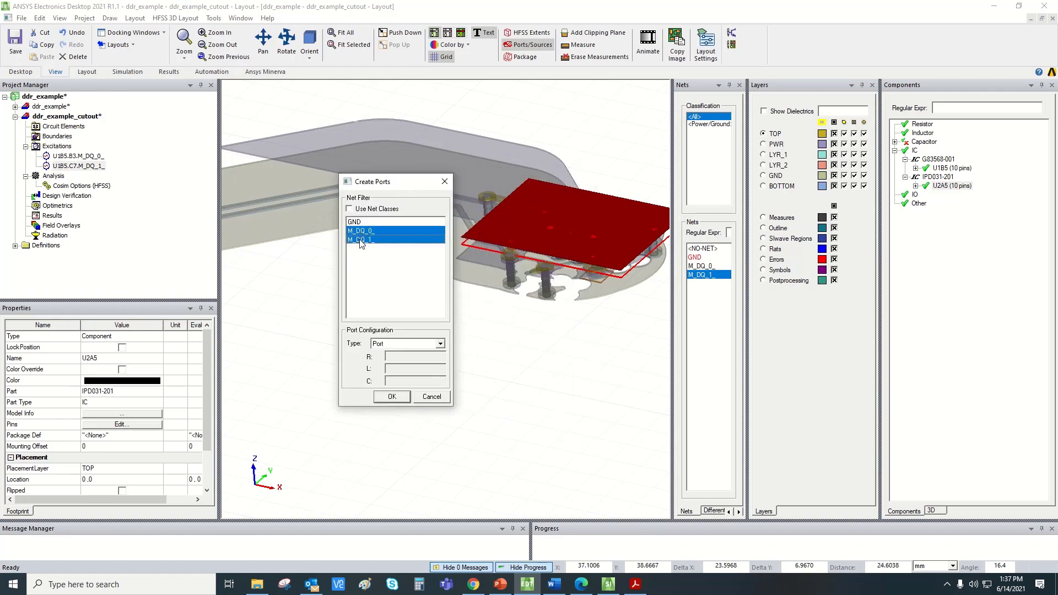
left_click(392, 396)
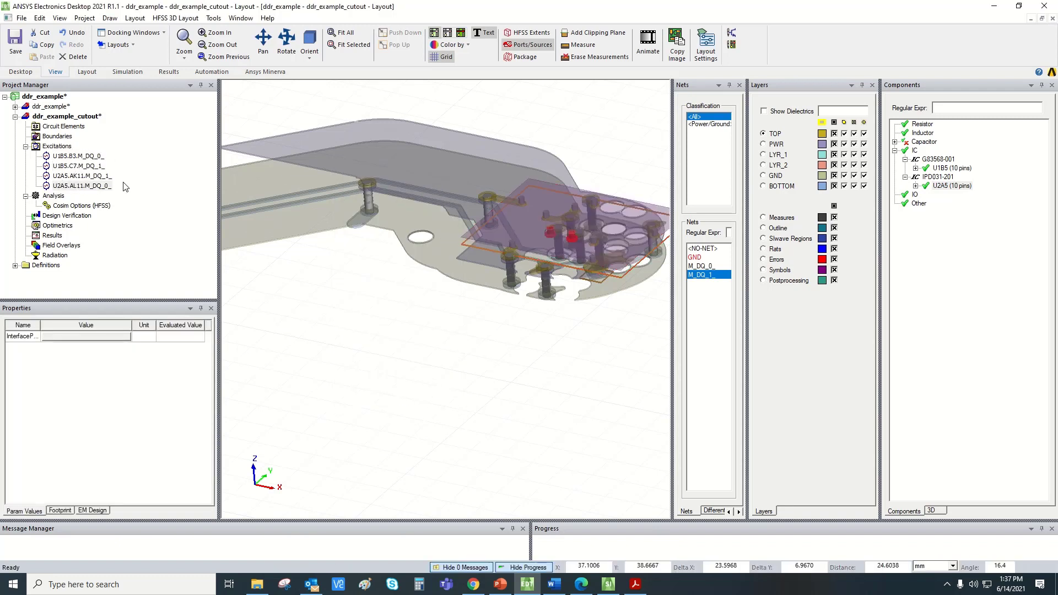
Show the whole cutout layout in top view and collapse the list of excitations
scroll(476, 208, "down", 1)
scroll(476, 207, "down", 3)
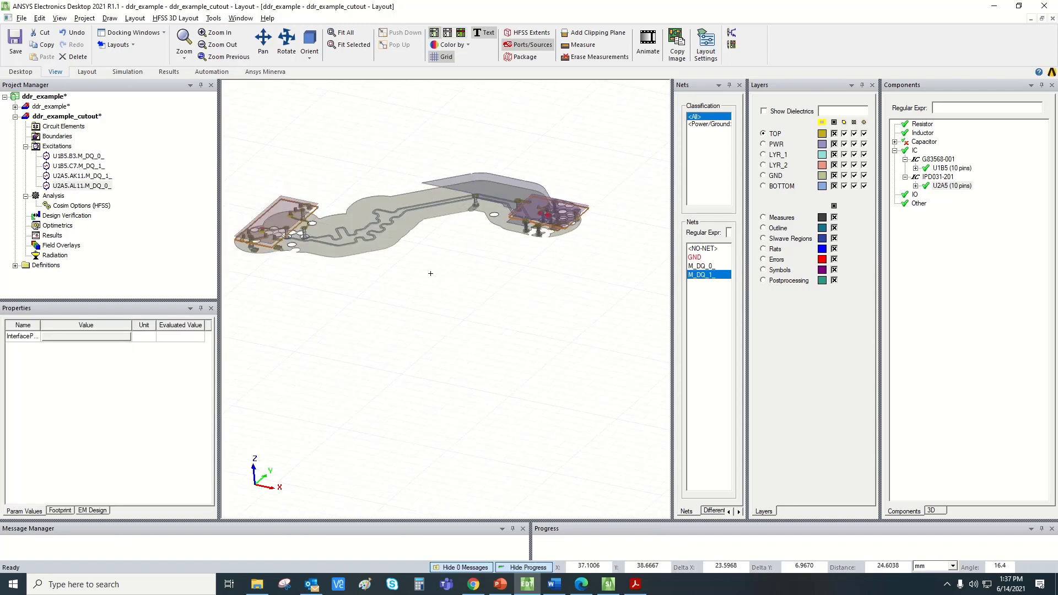
left_click_drag(430, 273, 475, 331)
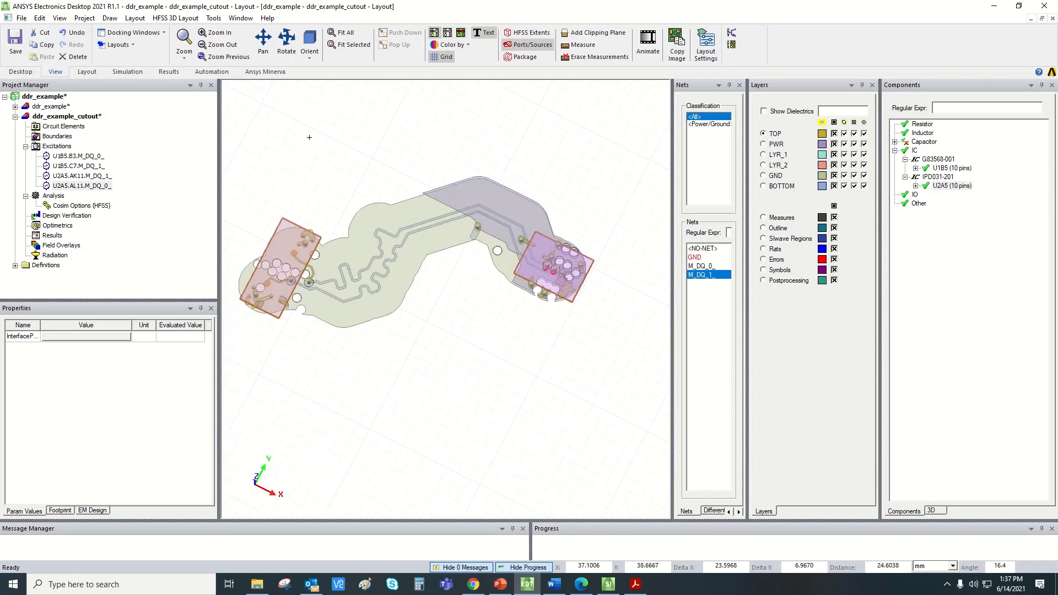
left_click(317, 60)
left_click(331, 72)
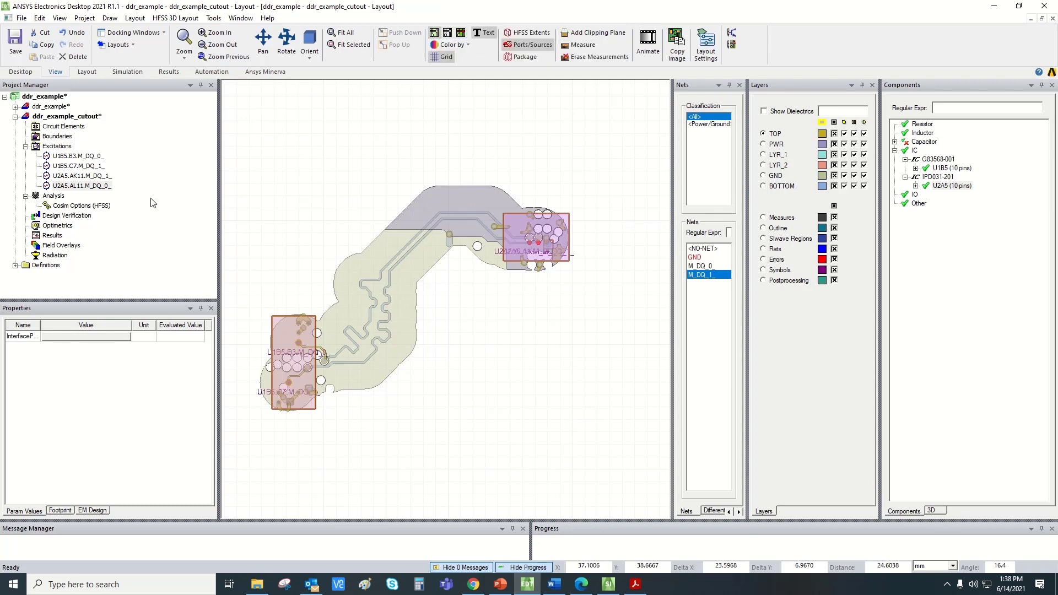
left_click(25, 146)
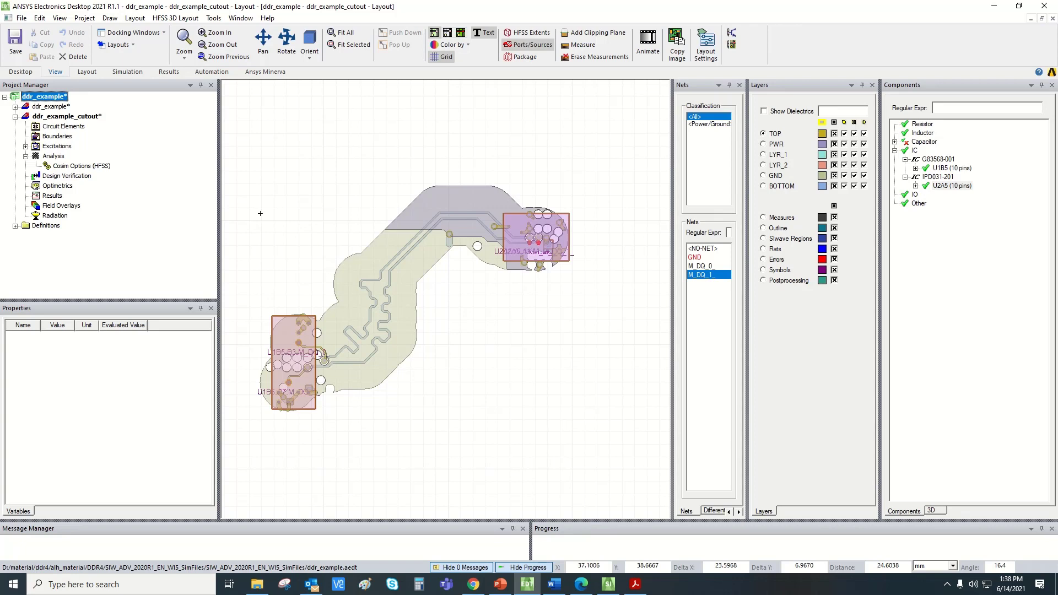
Inspect the SIwave Regions entry among the non-stackup layers in the layer editor
left_click(88, 73)
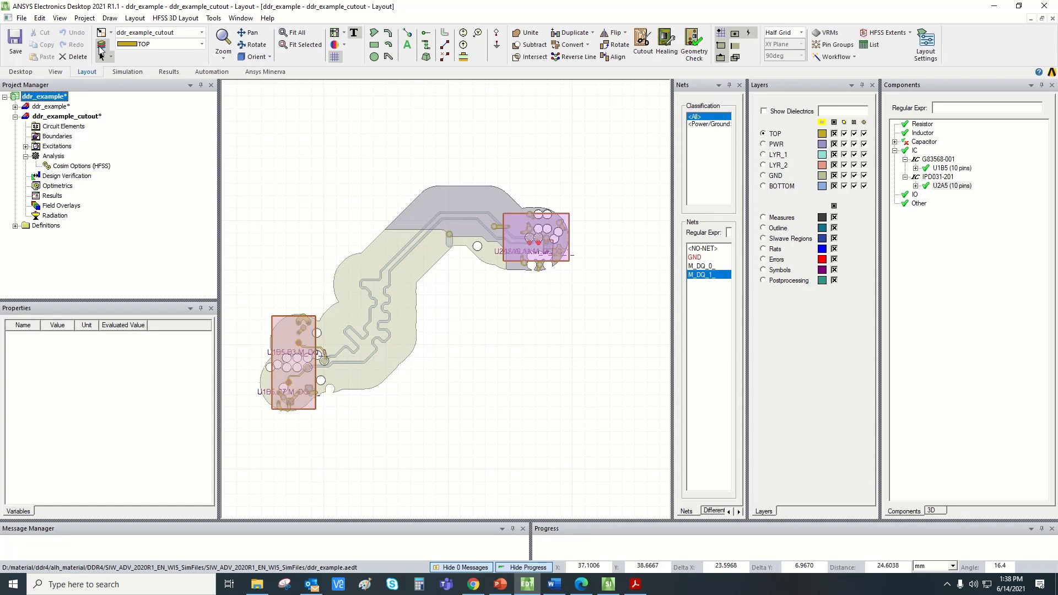
left_click(100, 47)
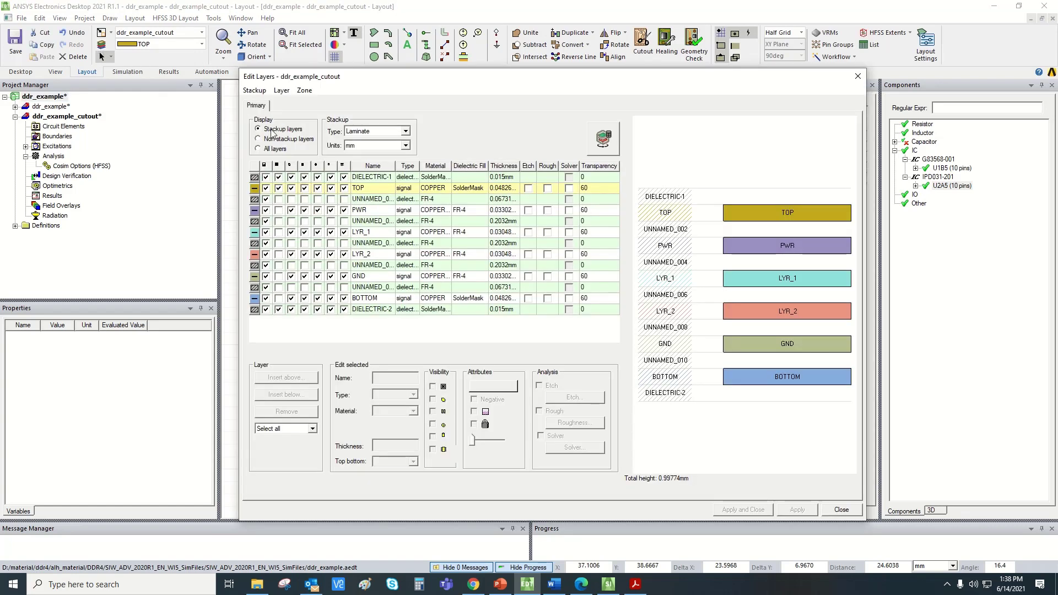
left_click(276, 140)
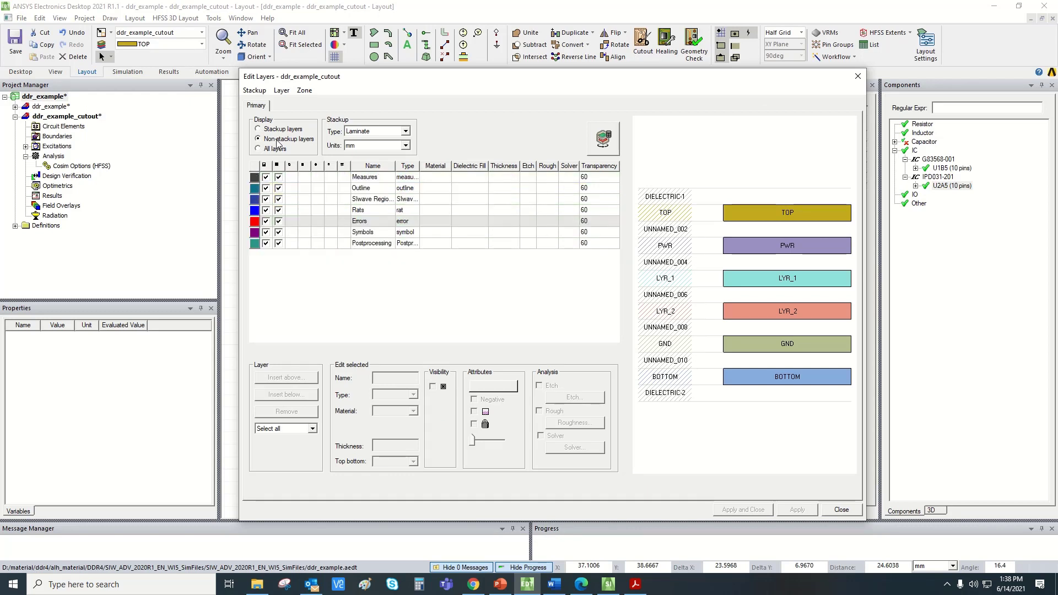
left_click(373, 200)
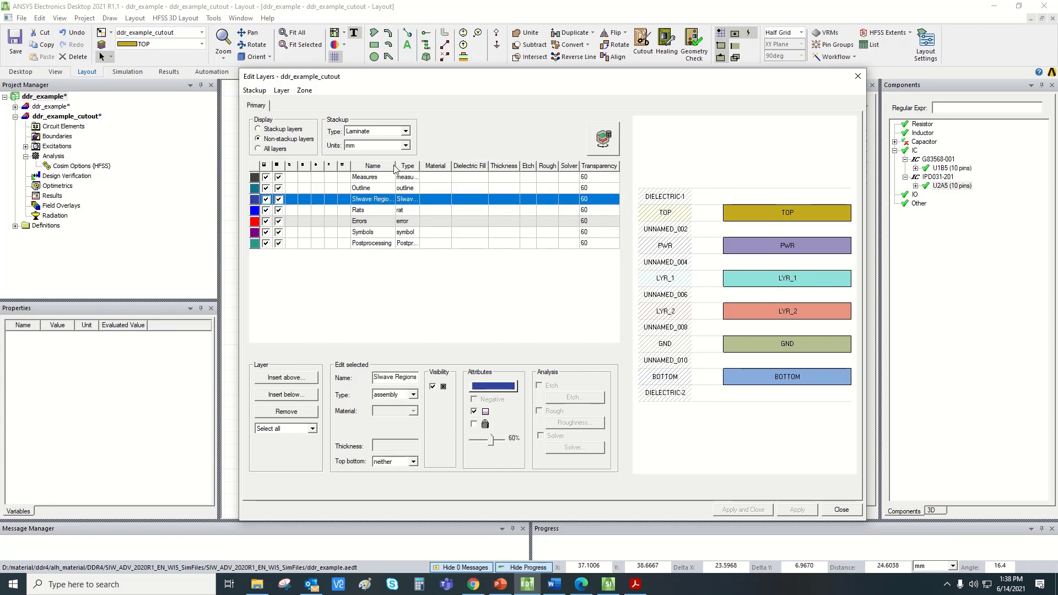
left_click_drag(393, 166, 425, 166)
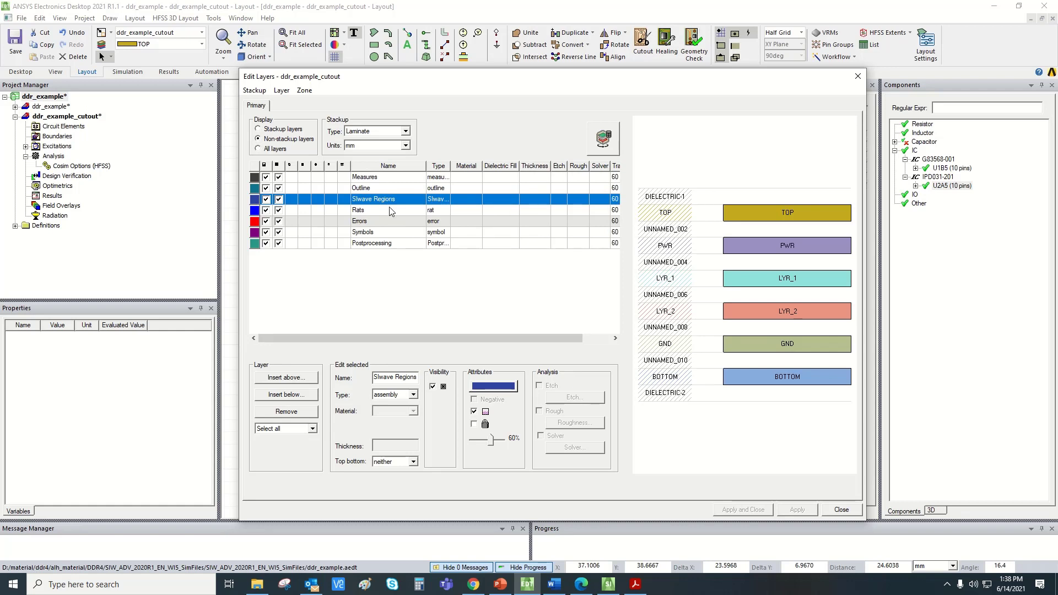
left_click(841, 510)
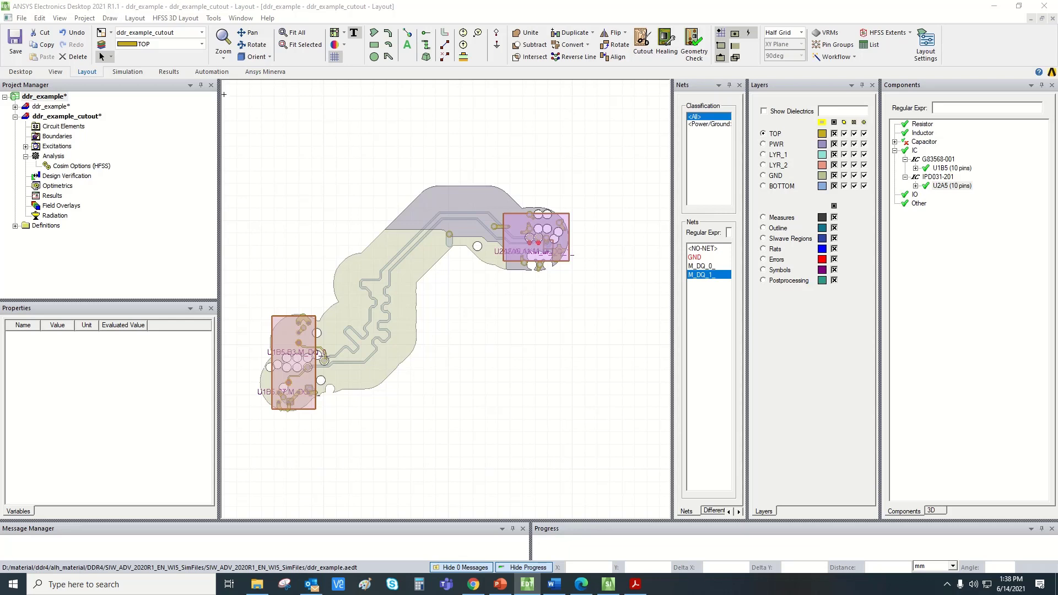
Make SIwave Regions the active layer and draw a rectangle about 5.5 by 4.27 mm around component U2A5
left_click(167, 47)
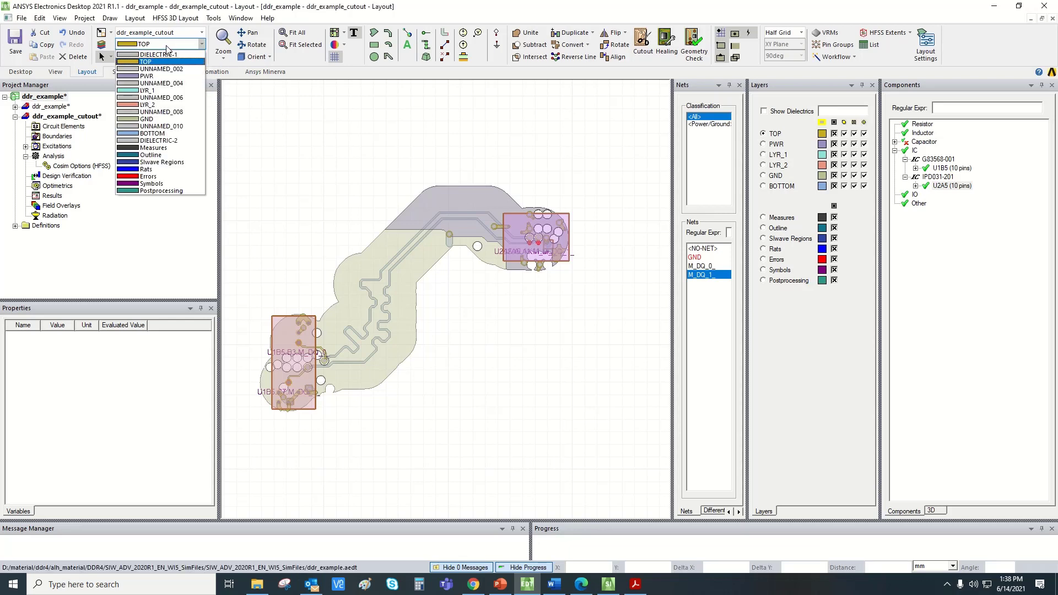
left_click(171, 163)
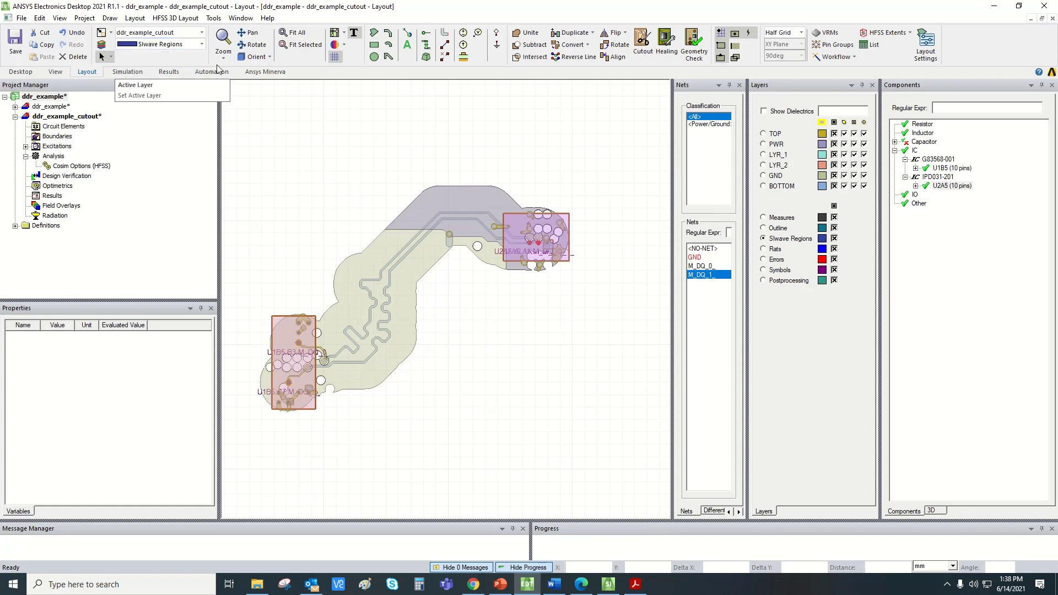
left_click(375, 55)
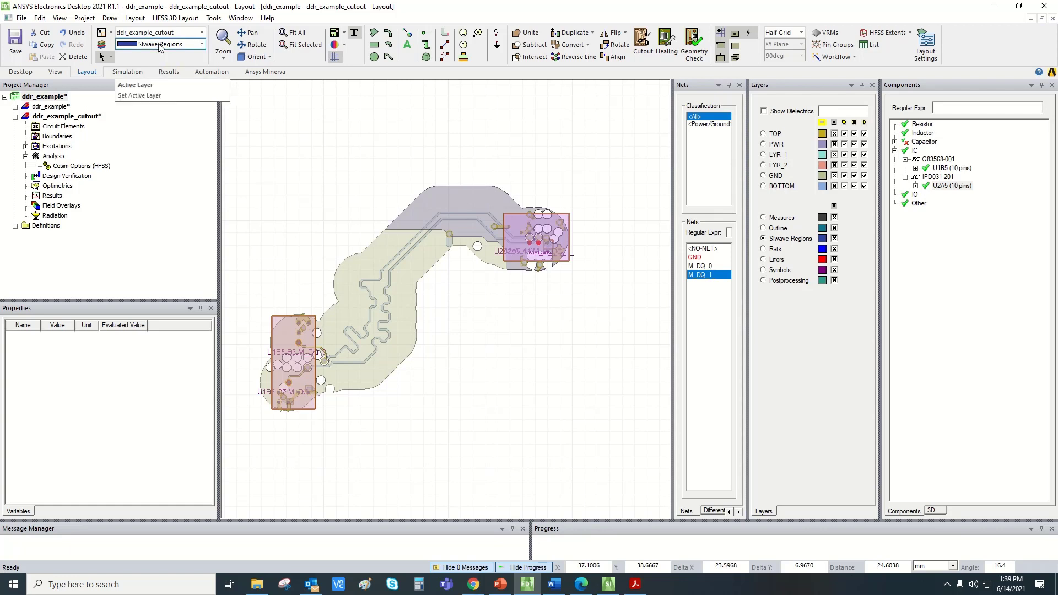
left_click(375, 47)
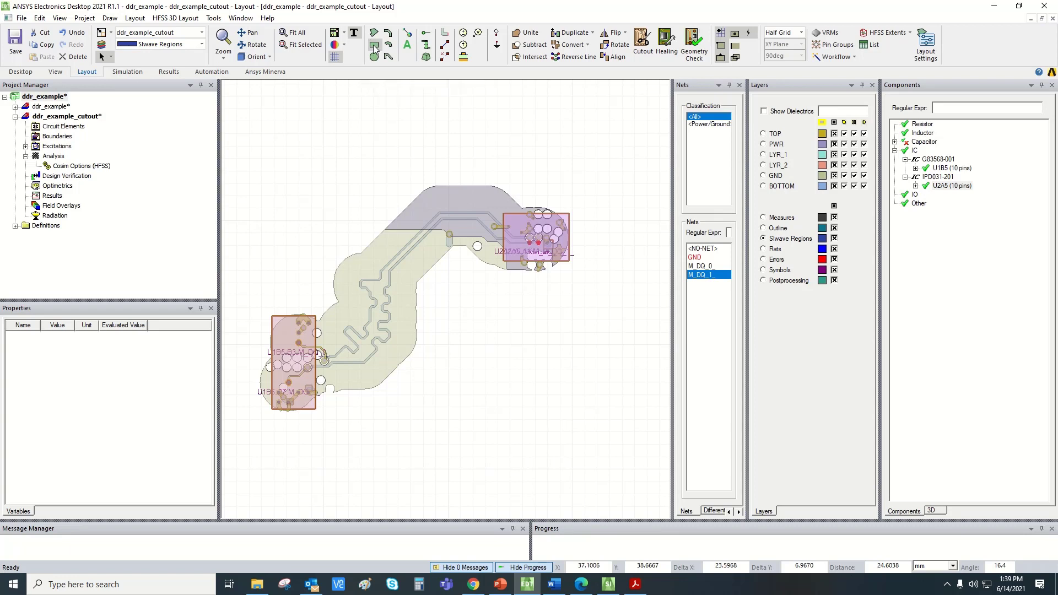
scroll(512, 242, "up", 2)
scroll(611, 221, "up", 3)
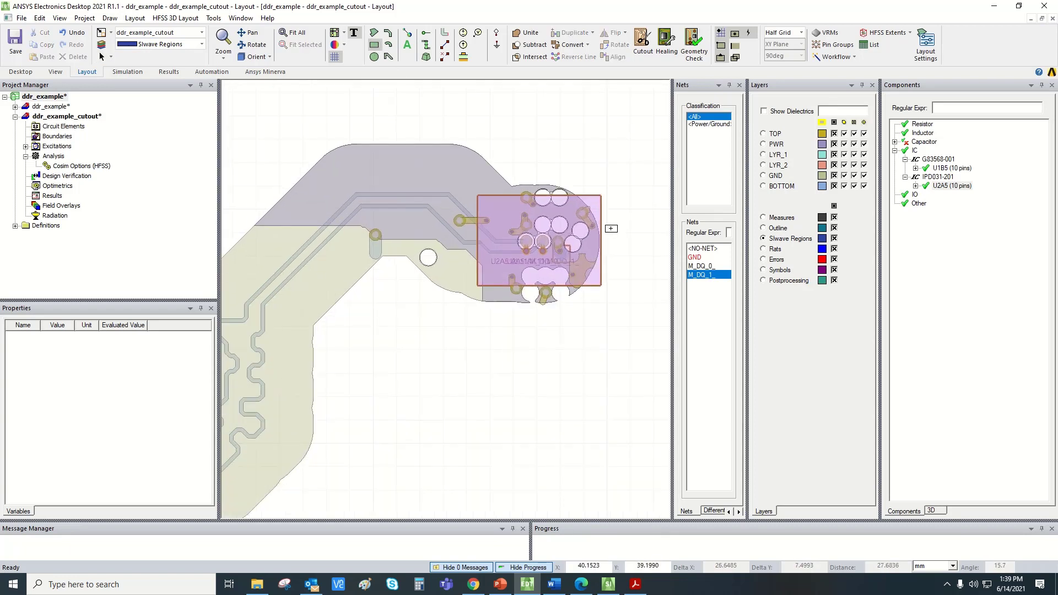
left_click(403, 175)
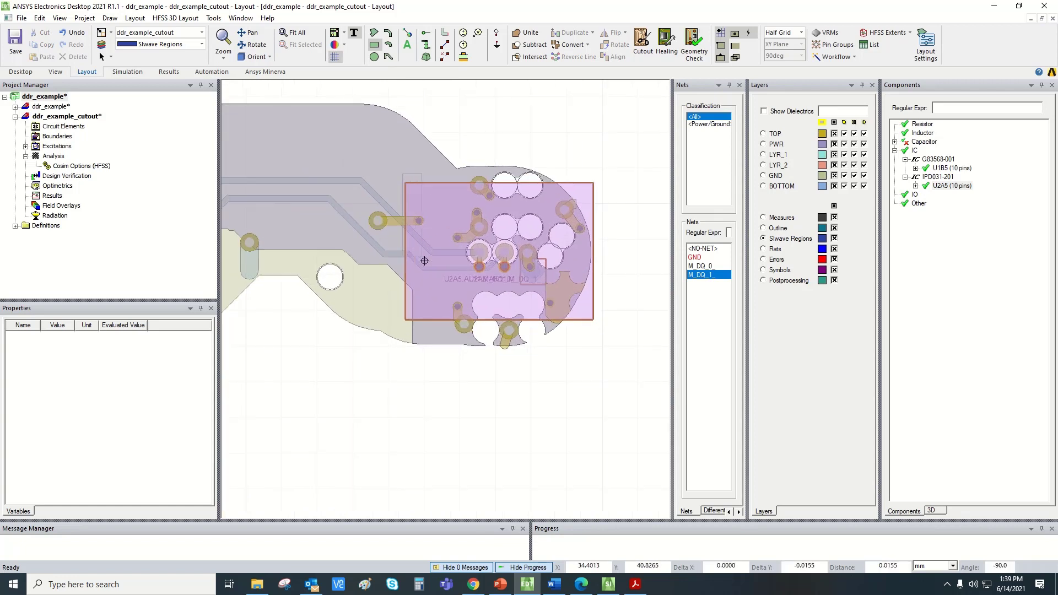
left_click(599, 326)
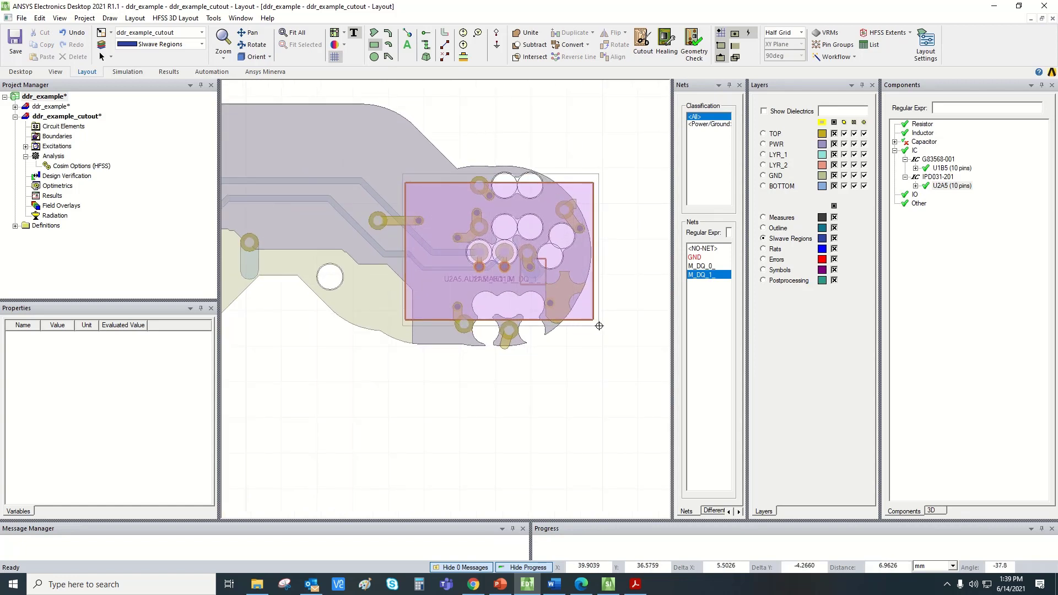
Draw a second rectangle on the SIwave Regions layer, just enclosing component U1B5
scroll(599, 328, "down", 2)
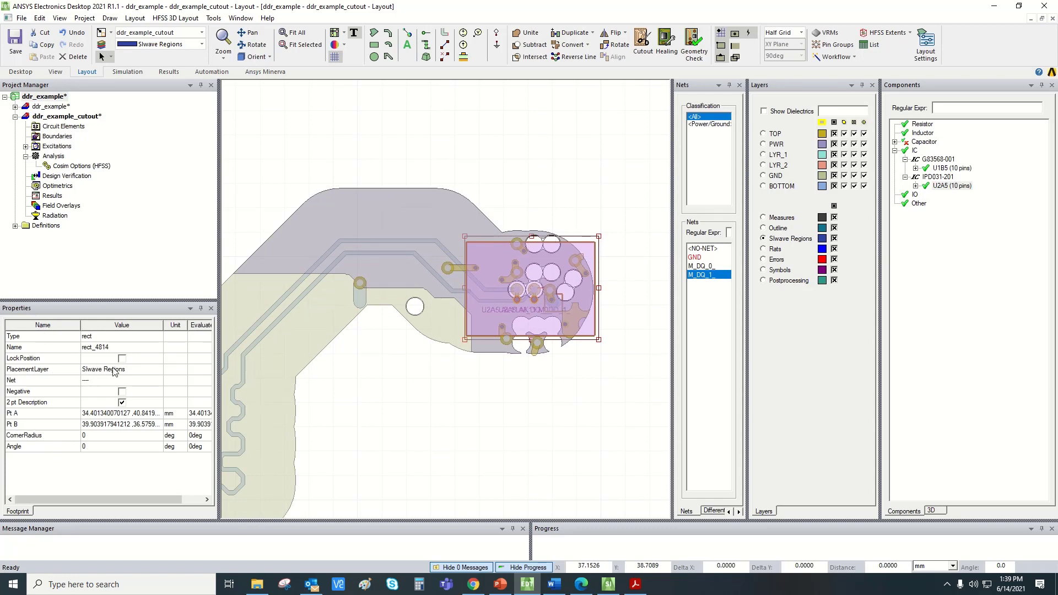
scroll(649, 162, "down", 2)
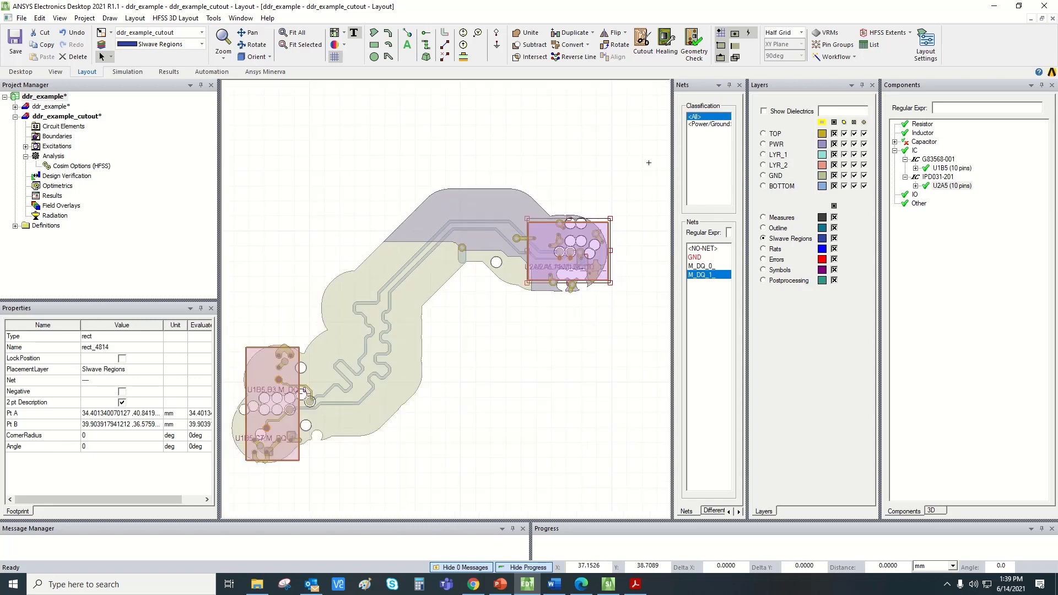
scroll(649, 162, "down", 2)
left_click(474, 409)
scroll(371, 365, "up", 2)
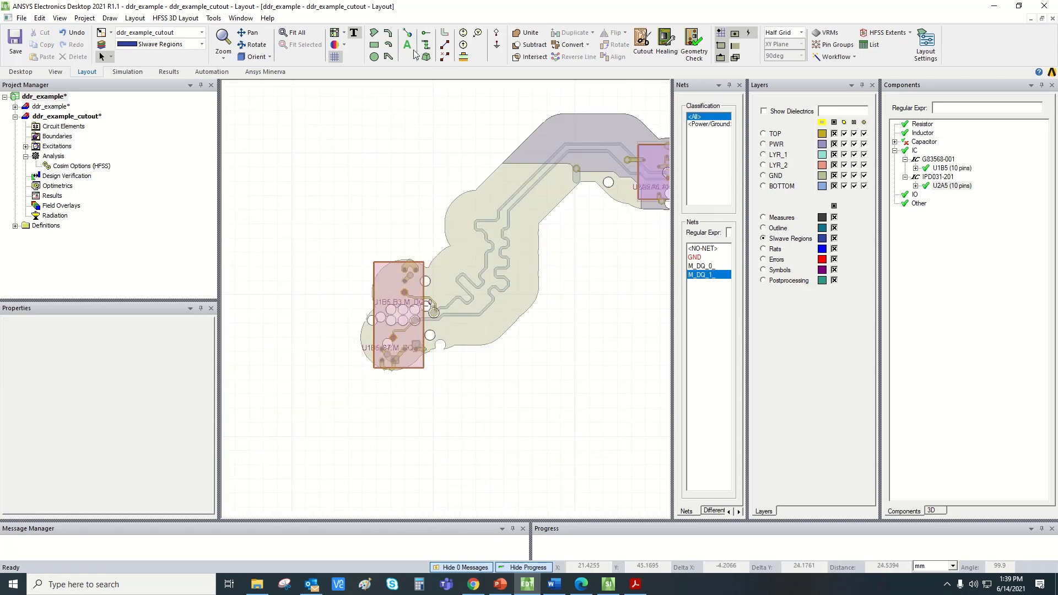
scroll(402, 286, "up", 1)
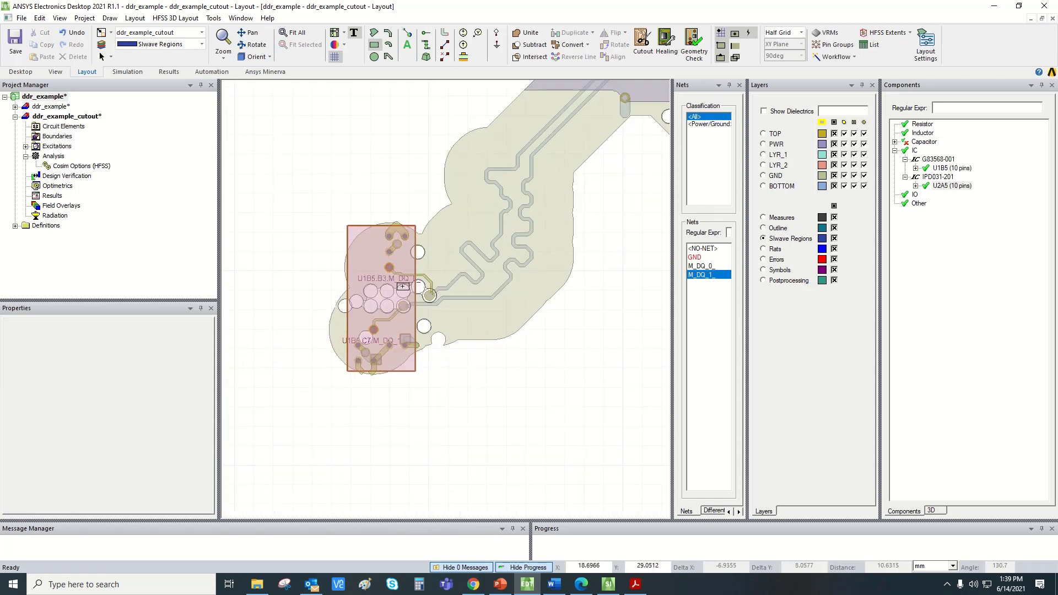
left_click_drag(339, 224, 422, 376)
left_click(477, 369)
scroll(278, 362, "down", 3)
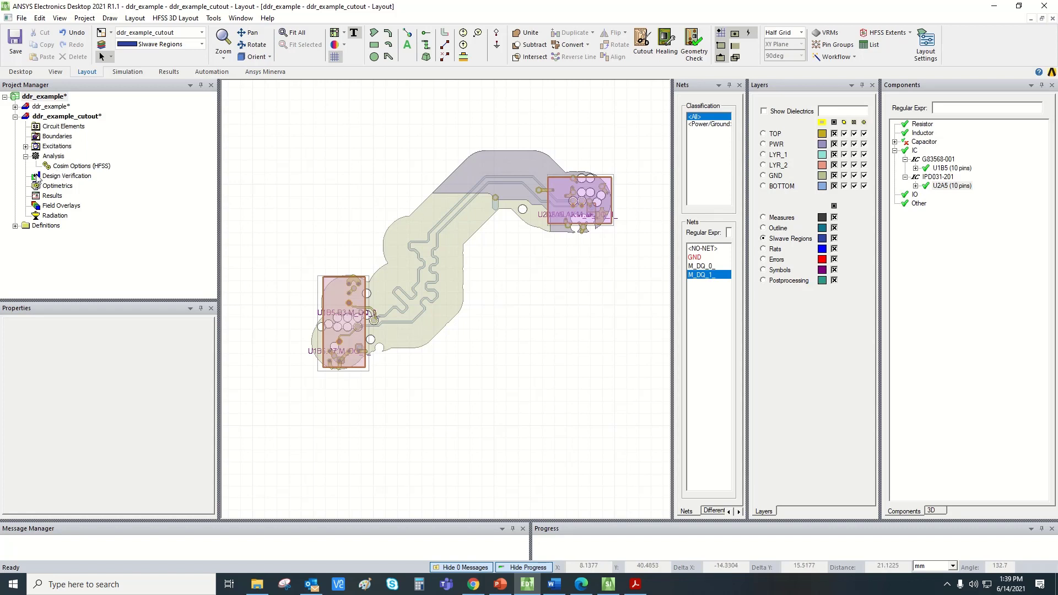
Add an advanced HFSS setup at 5 GHz, 10 passes, delta S 0.02, with an interpolating sweep from 0 to 20 GHz in 0.05 GHz steps
right_click(58, 159)
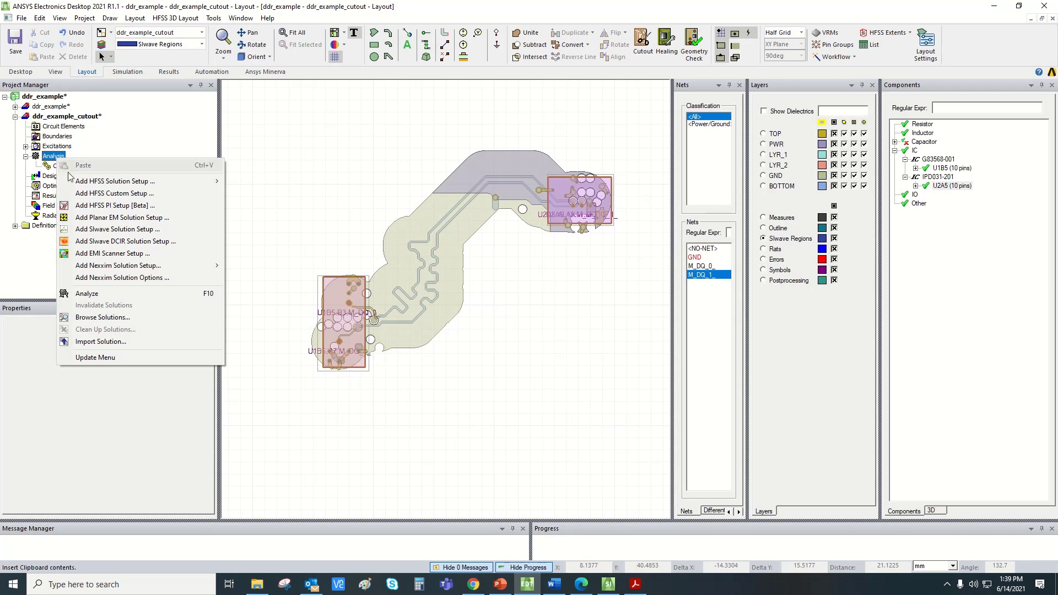
mouse_move(171, 185)
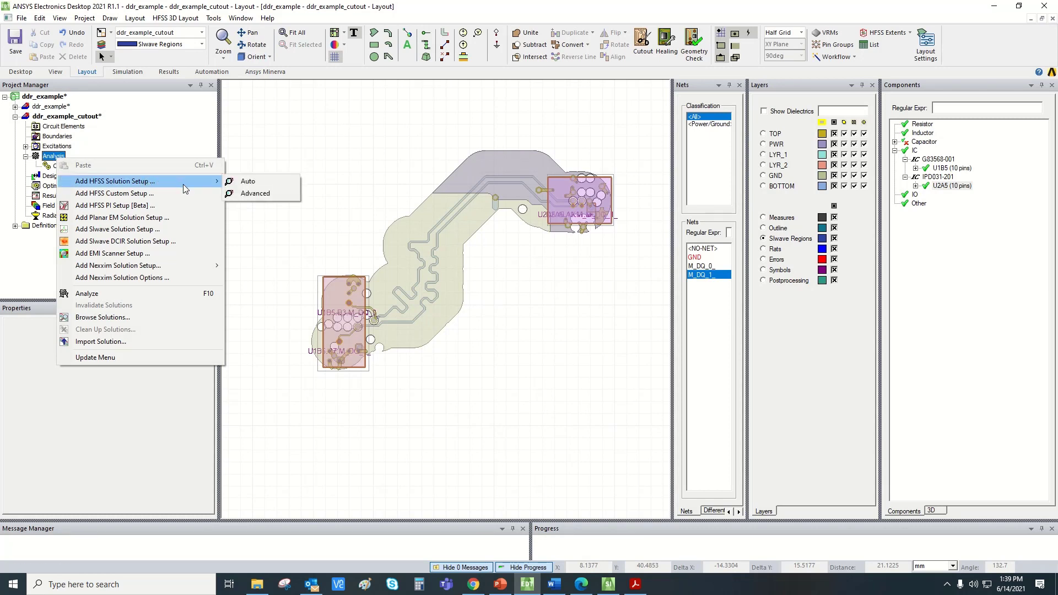
left_click(259, 193)
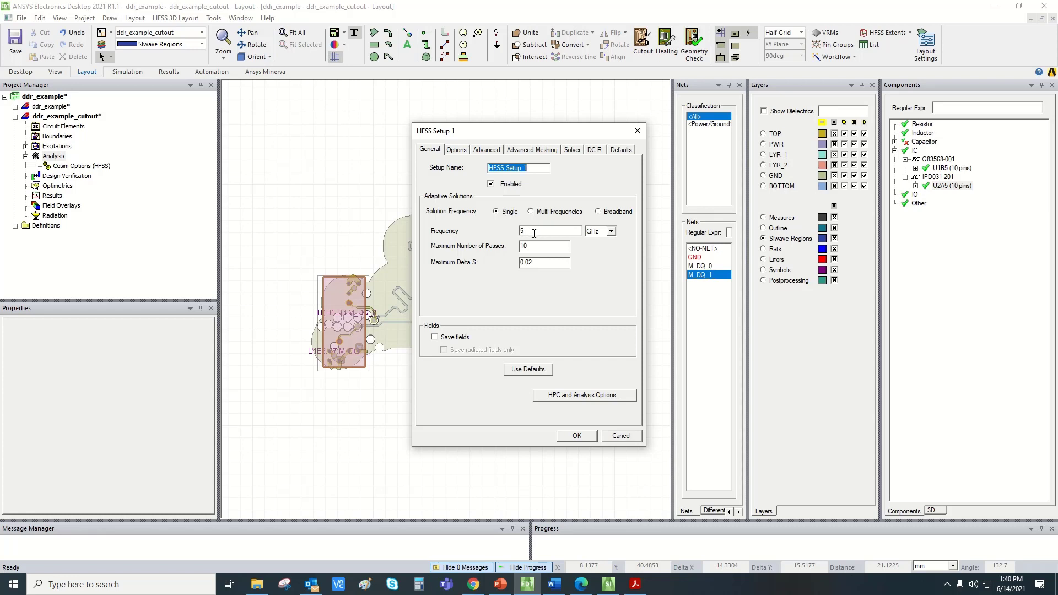
left_click(576, 435)
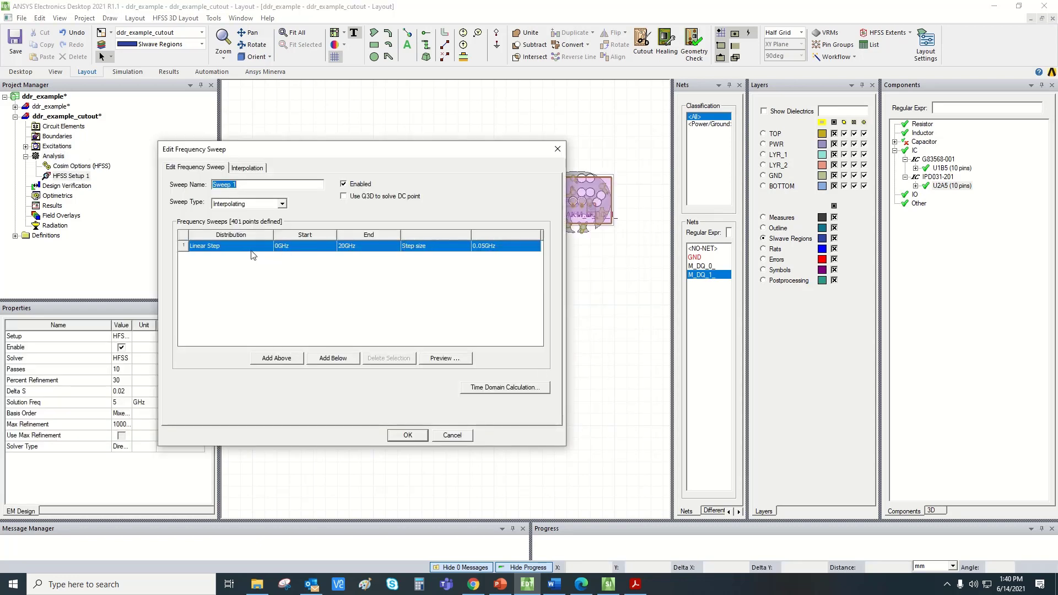
left_click(407, 435)
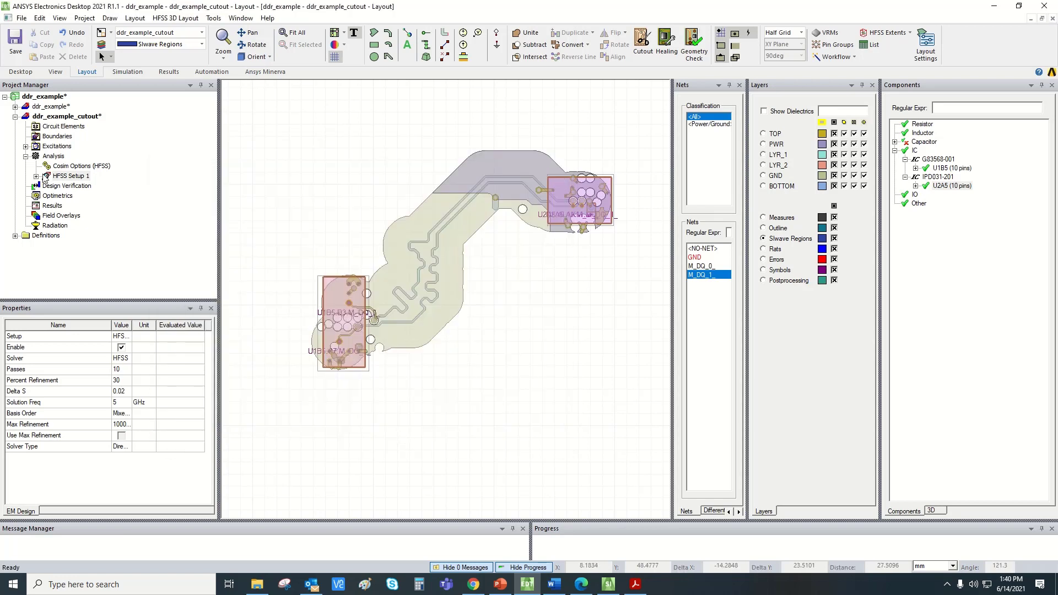
left_click(35, 177)
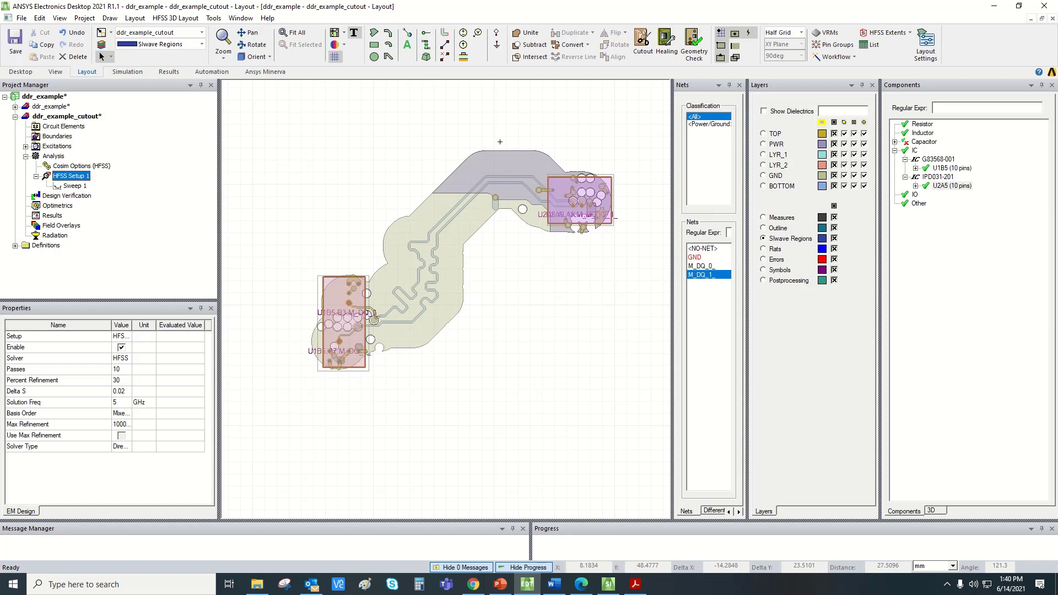
Add a SIwave solution setup for SI simulation at the Balanced accuracy level
right_click(53, 157)
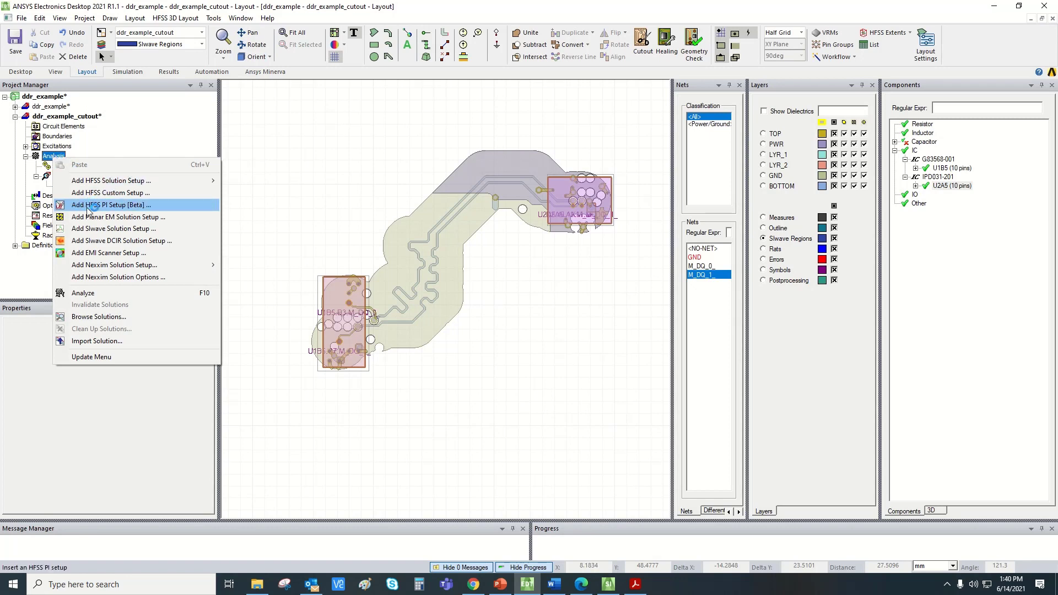
left_click(120, 228)
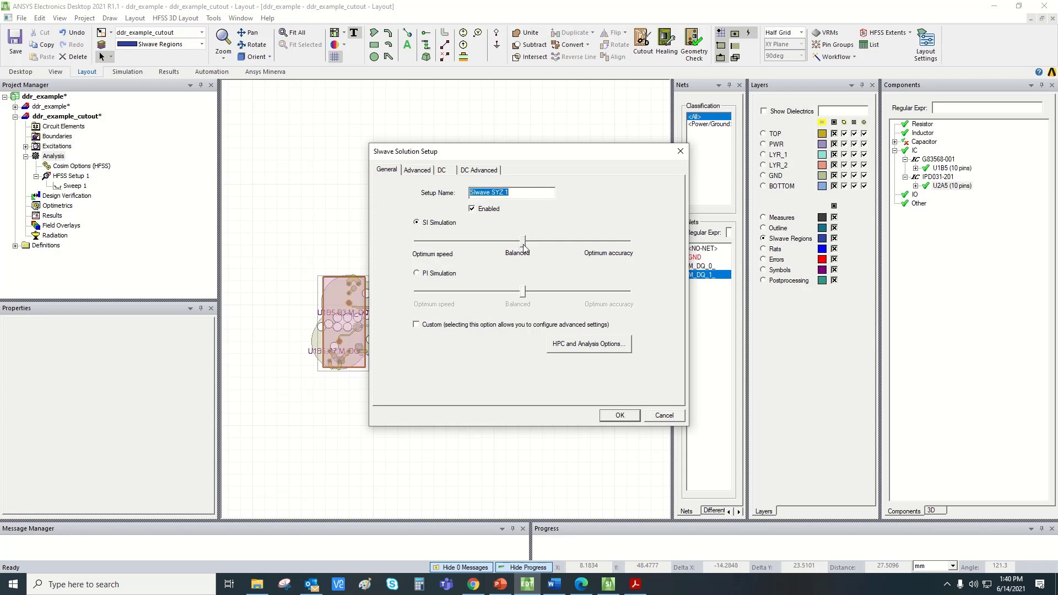
left_click(620, 415)
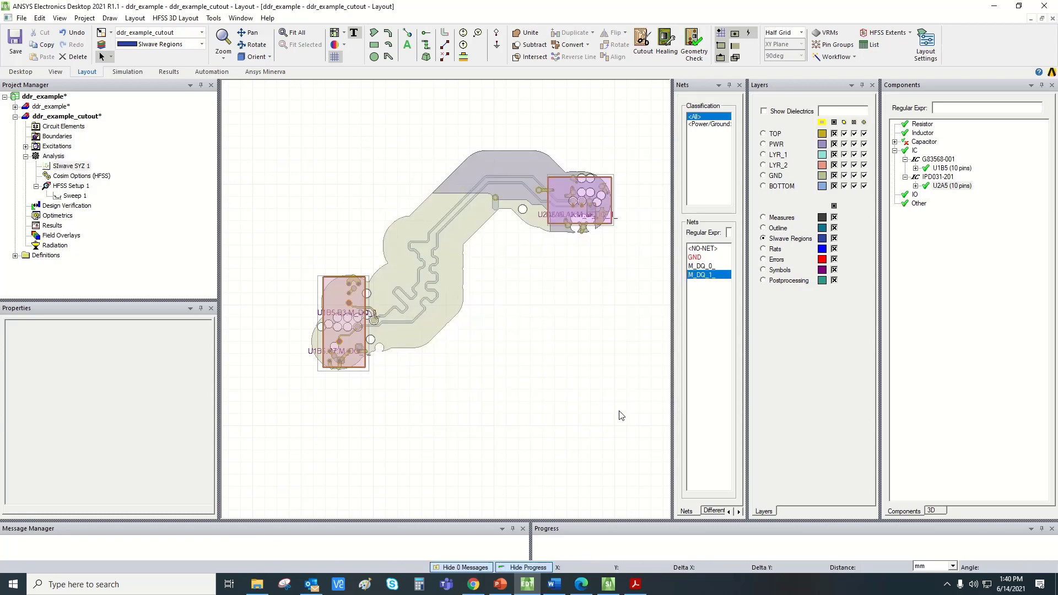
Define the SIwave setup's frequency sweep as a linear step from 0 MHz to 20 GHz with a 0.05 GHz step size
left_click(468, 223)
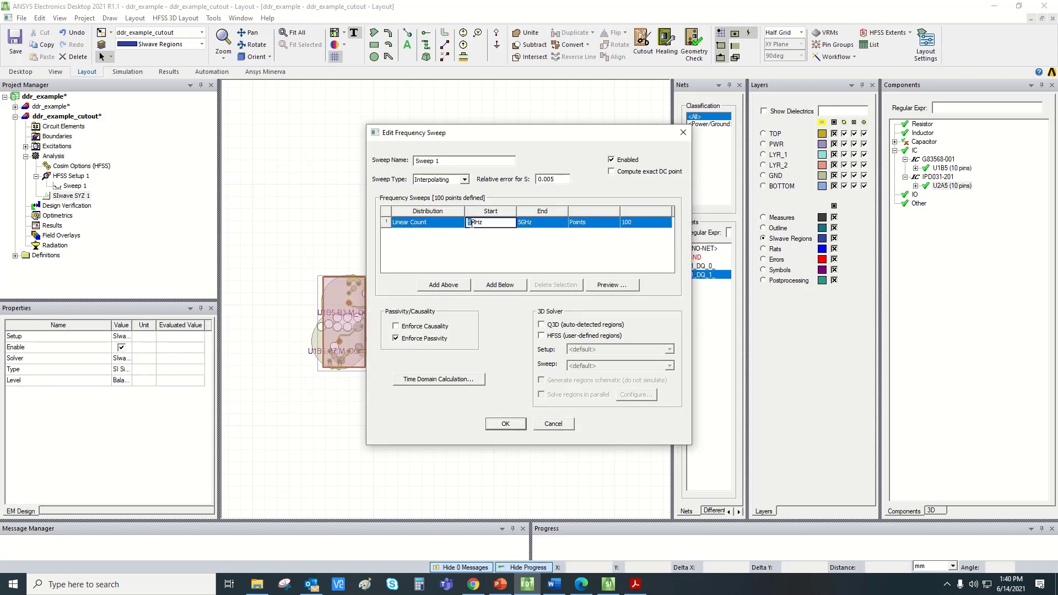
type("0")
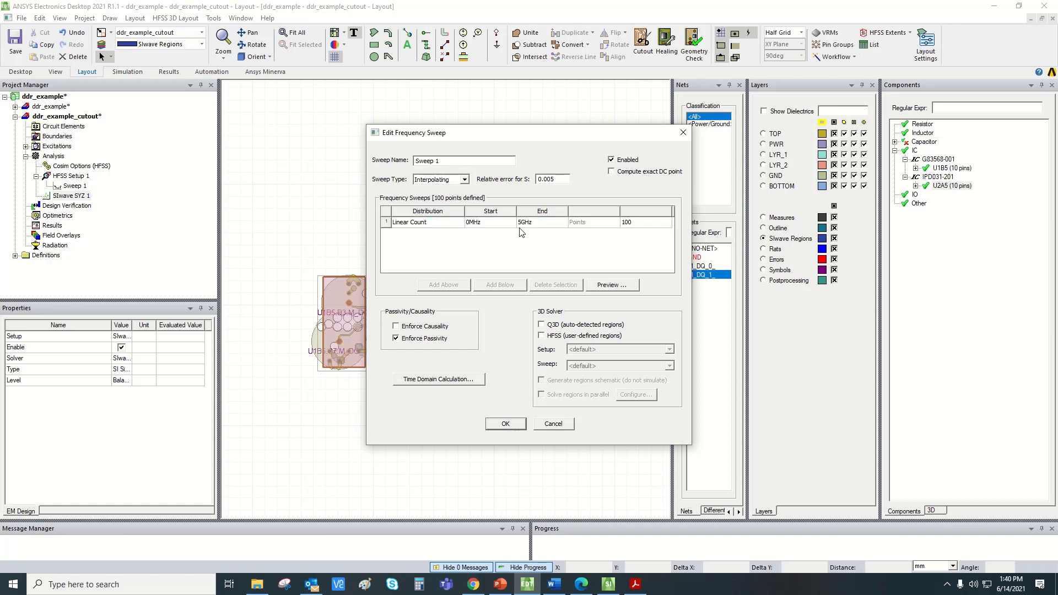
left_click(522, 224)
type("2")
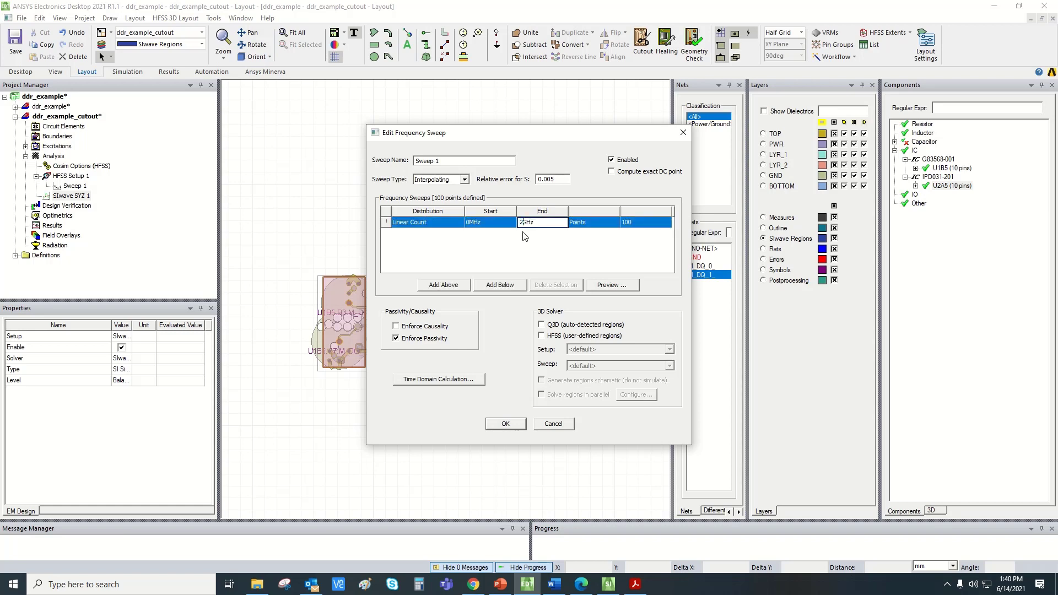
type("0")
left_click(429, 225)
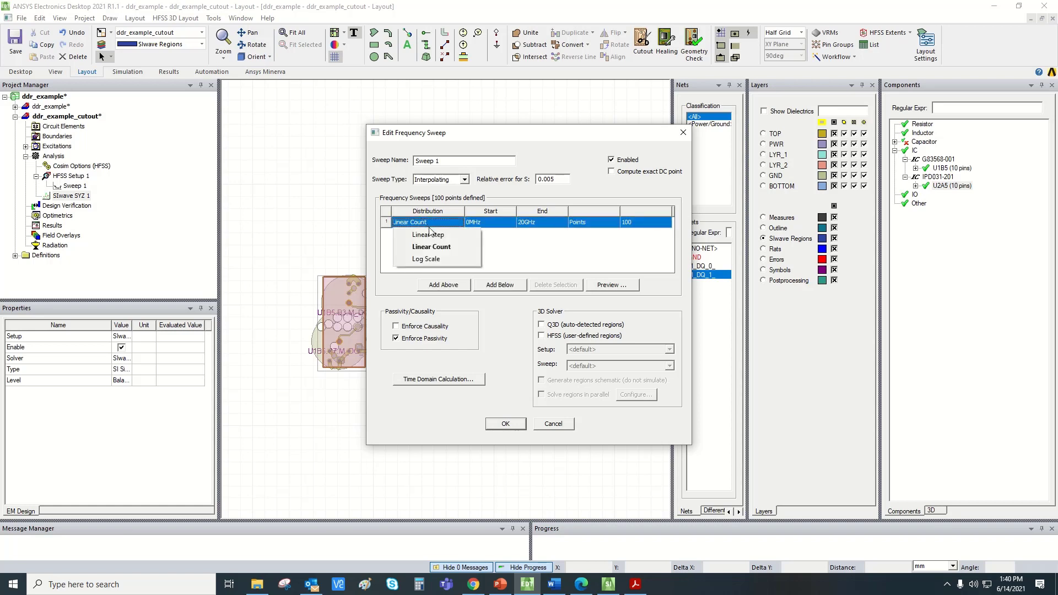
left_click(428, 234)
left_click(638, 223)
left_click(638, 224)
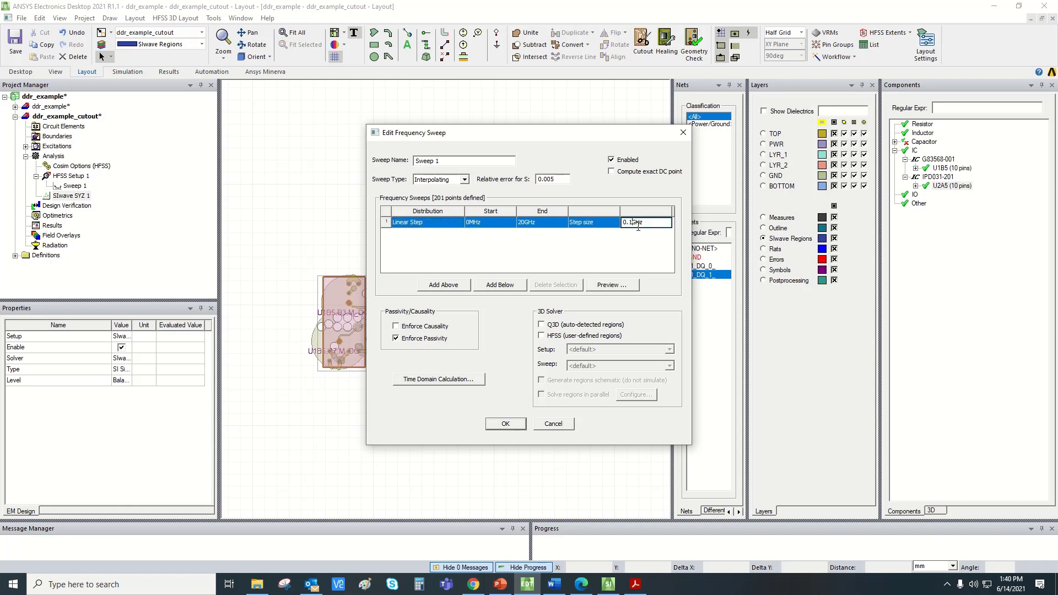
type("05")
left_click(426, 234)
left_click(388, 222)
Enable HFSS user-defined regions for the SIwave sweep, using HFSS Setup 1 and its Sweep 1, and accept the sweep
left_click(543, 337)
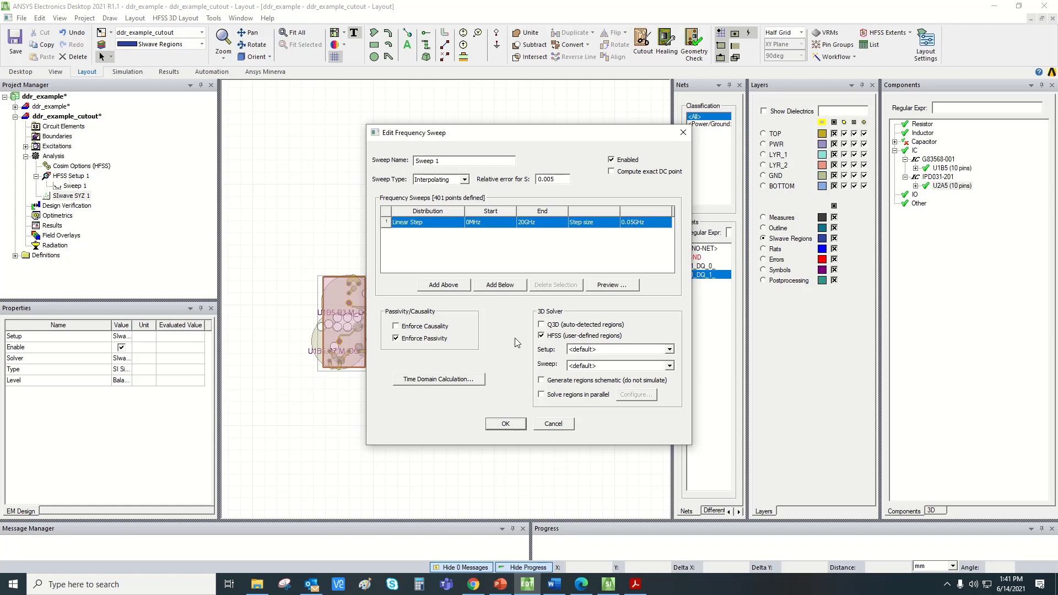
left_click(591, 350)
left_click(594, 367)
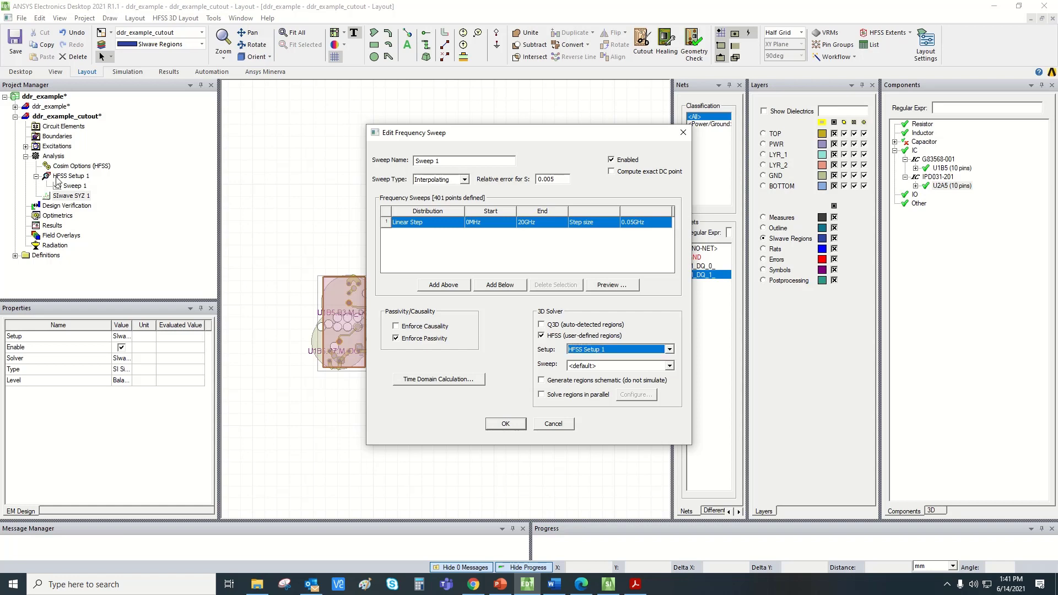
left_click(595, 365)
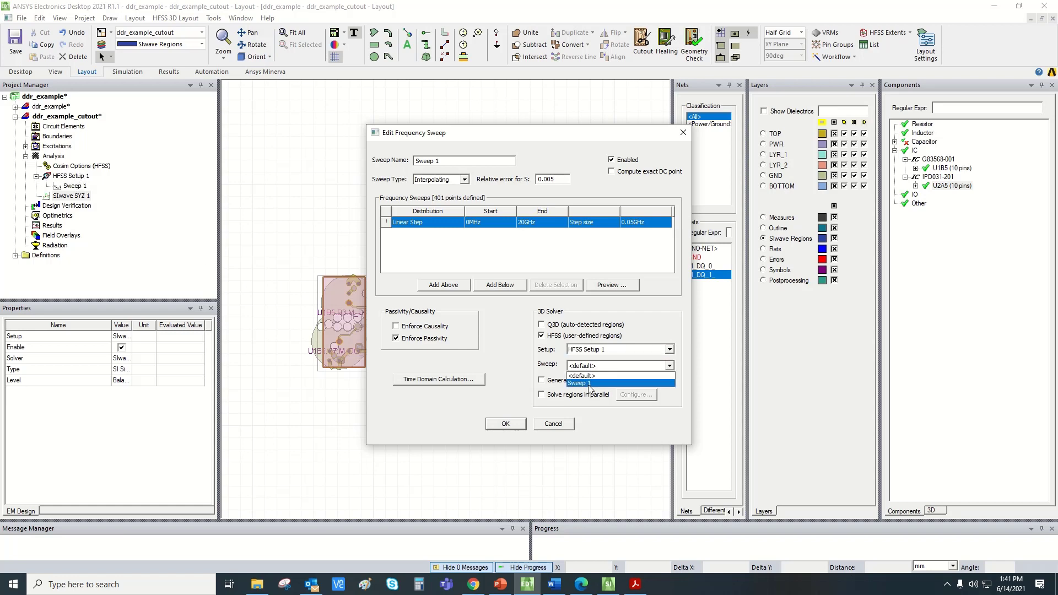
left_click(589, 384)
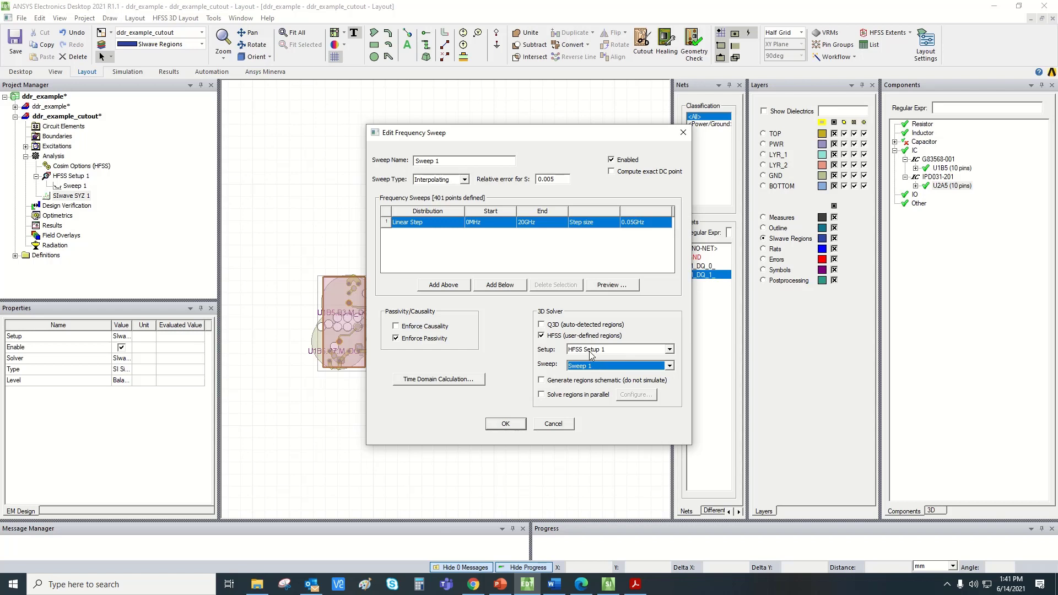
left_click_drag(549, 138, 711, 151)
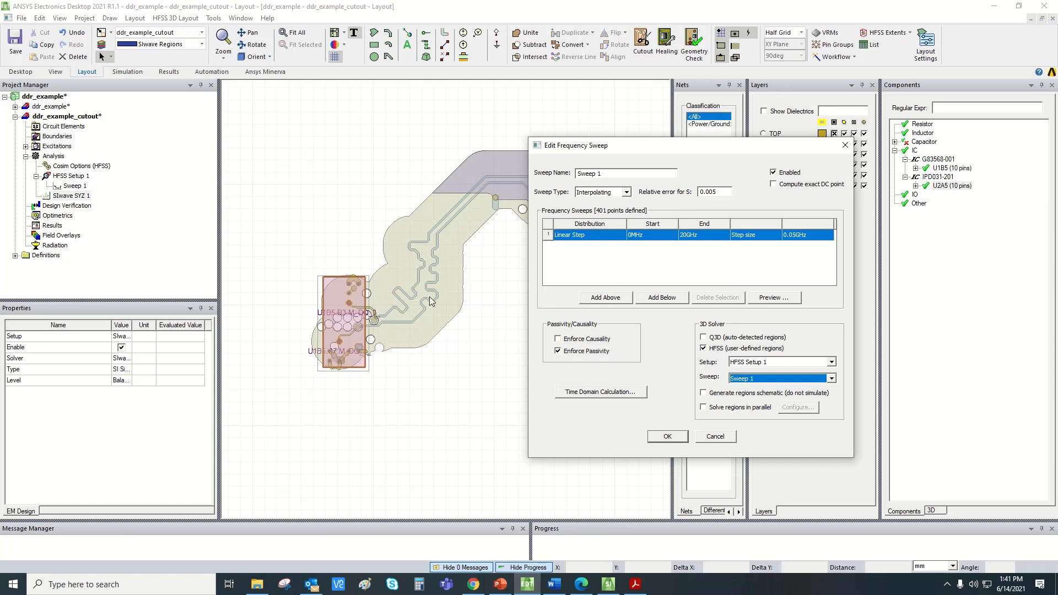
left_click_drag(610, 146, 678, 148)
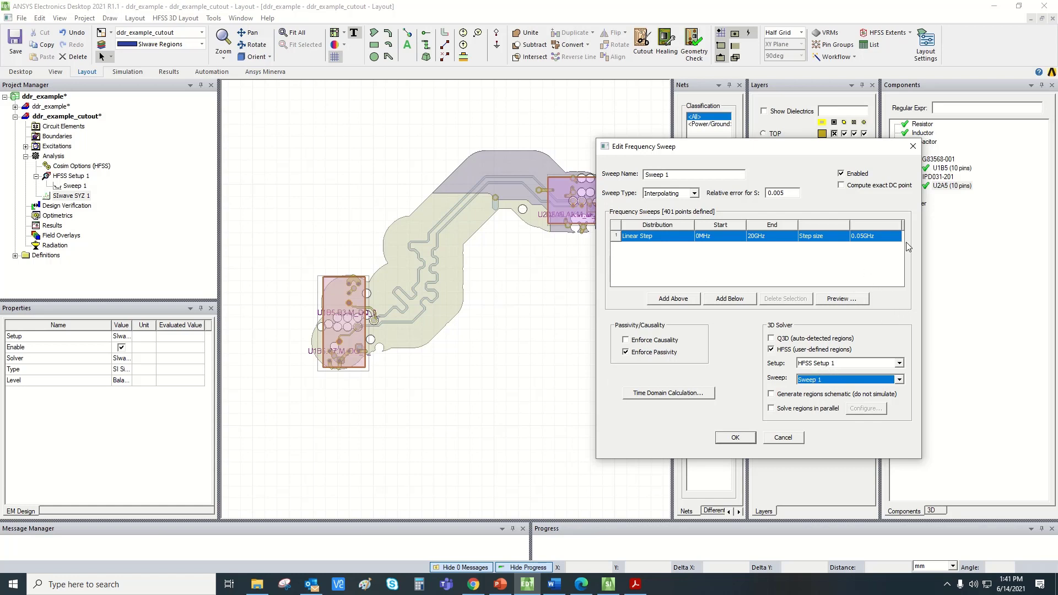
left_click(737, 437)
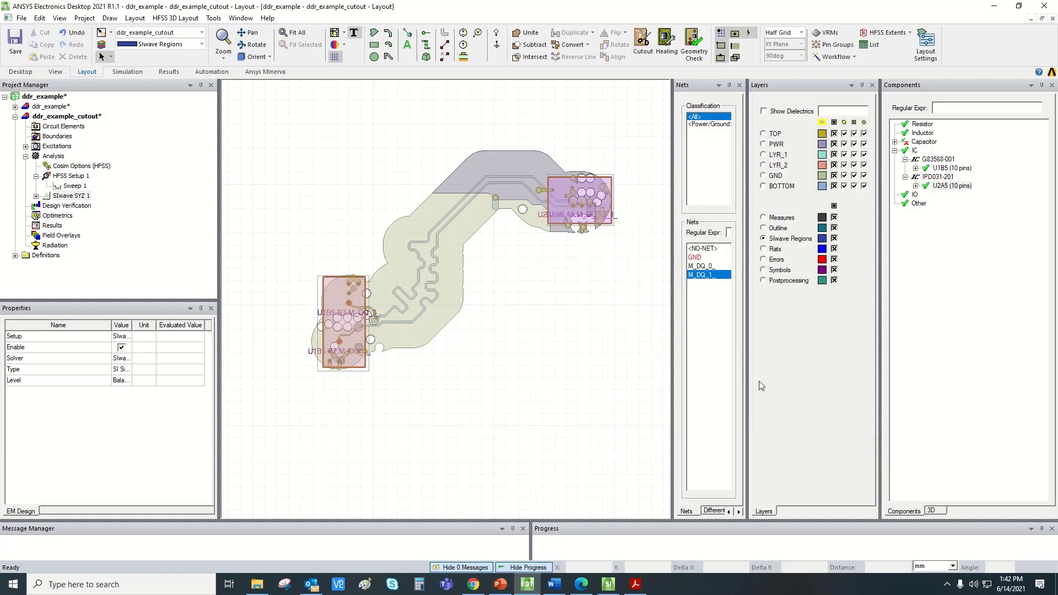
Set the airbox horizontal padding to 0 in the HFSS model extents, keeping the bounding box type
scroll(583, 348, "down", 2)
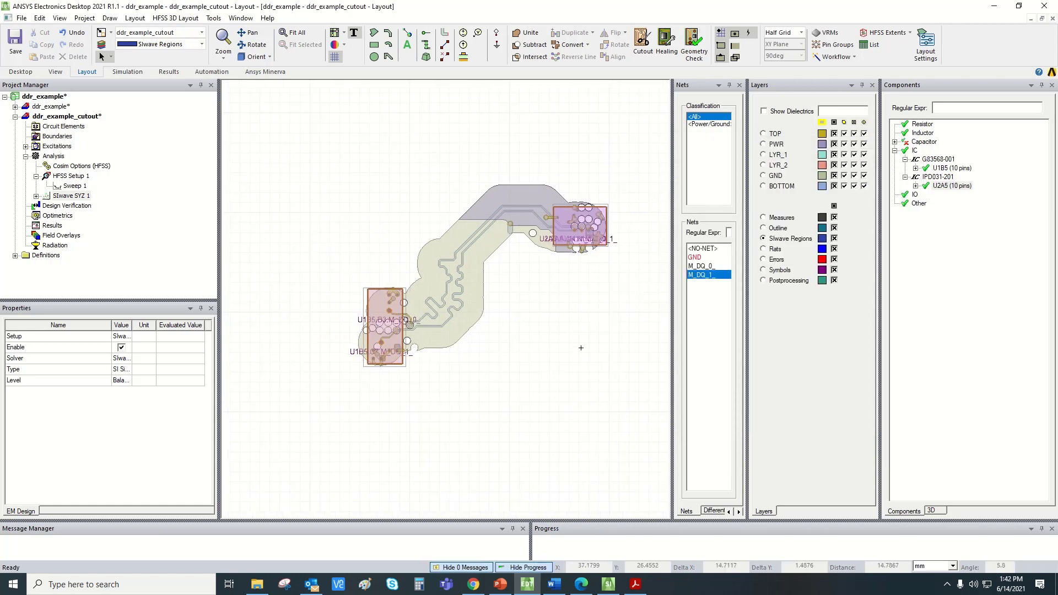
left_click(910, 33)
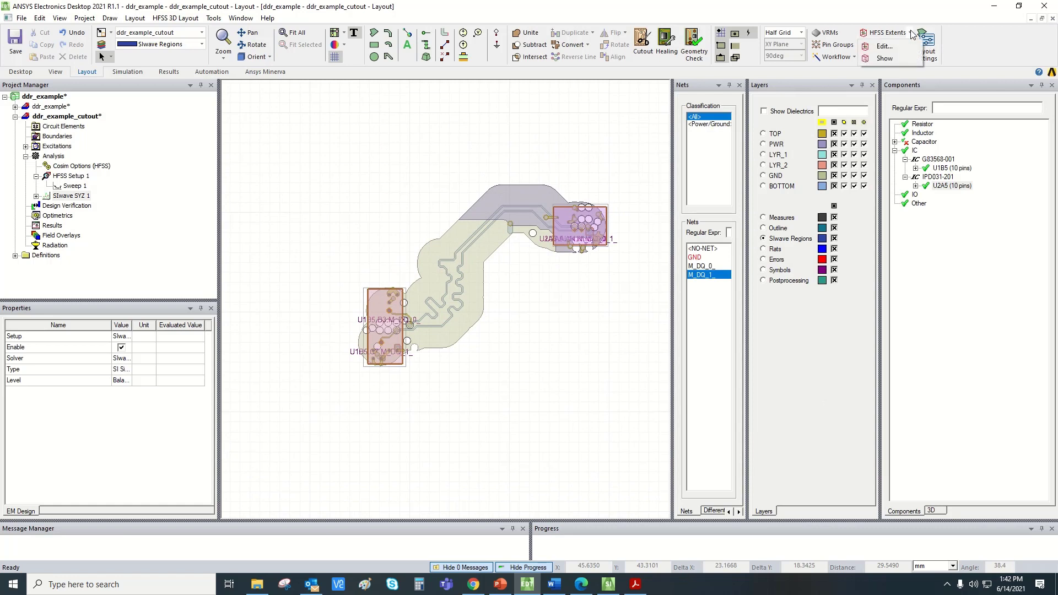
left_click(886, 46)
left_click_drag(578, 81, 723, 87)
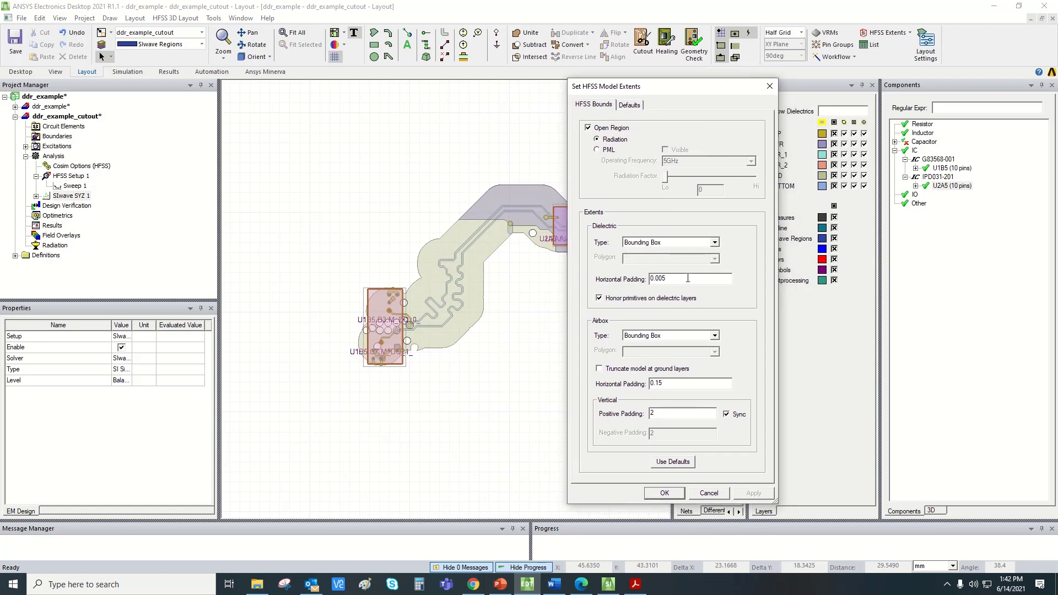
left_click(665, 338)
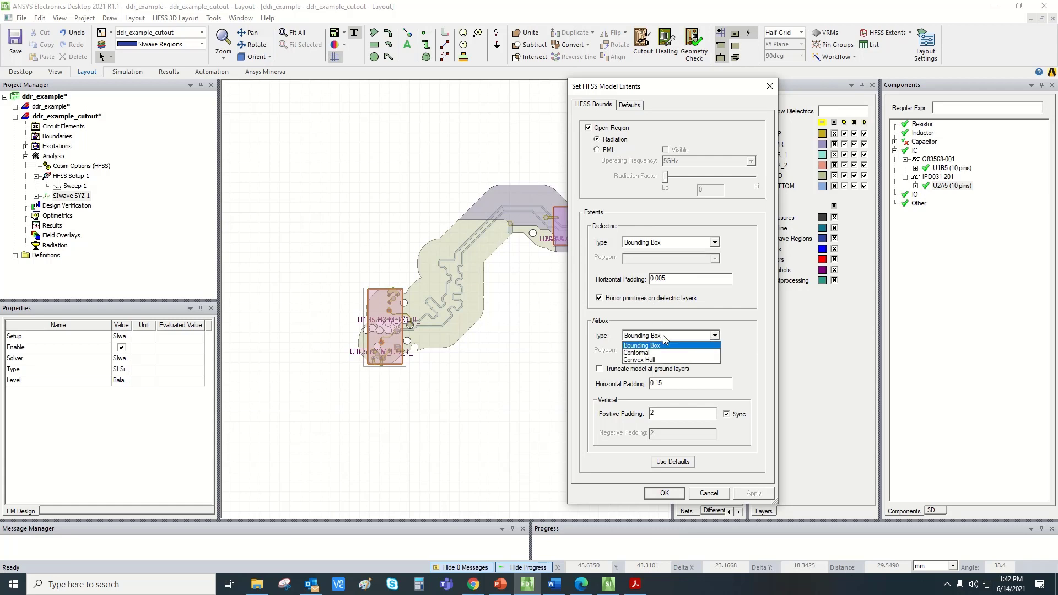
left_click(598, 337)
left_click_drag(671, 384, 623, 383)
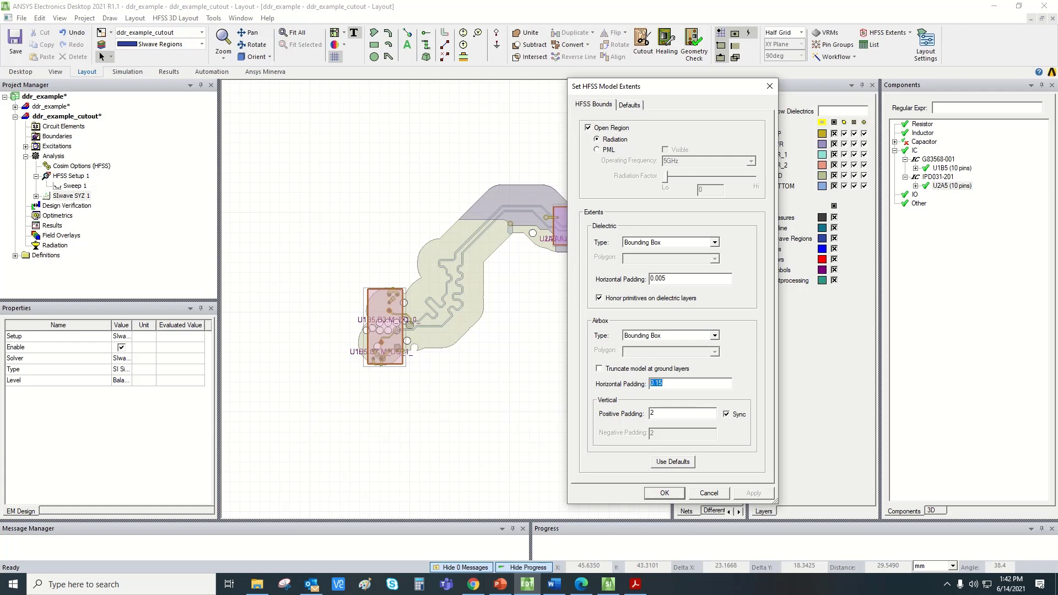
type("0")
left_click(664, 494)
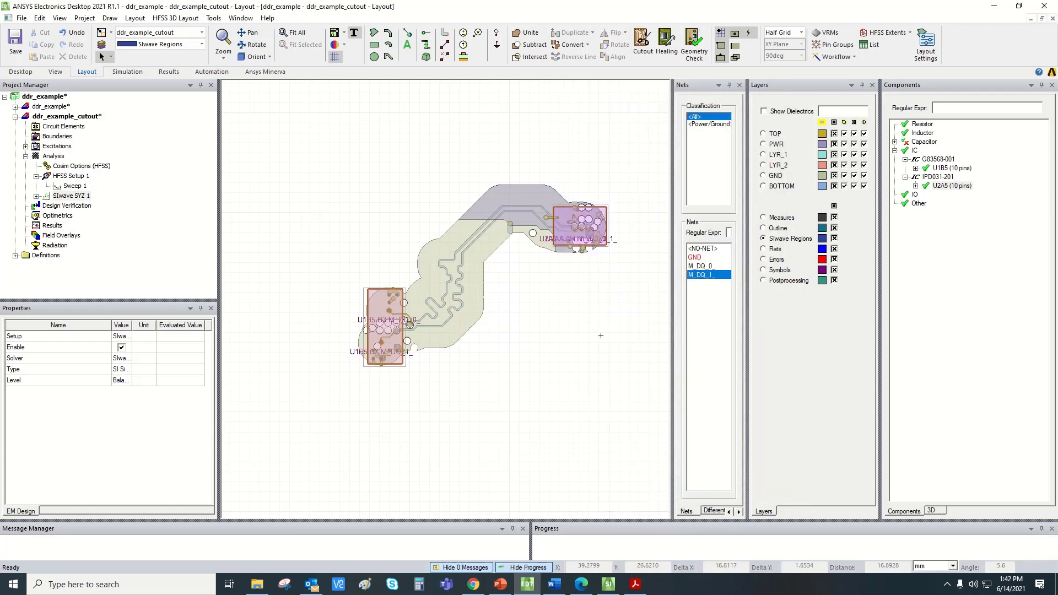
Review the SIwave SYZ 1 setup's general settings, its sweep's 3D solver options and the available analysis commands
left_click(36, 195)
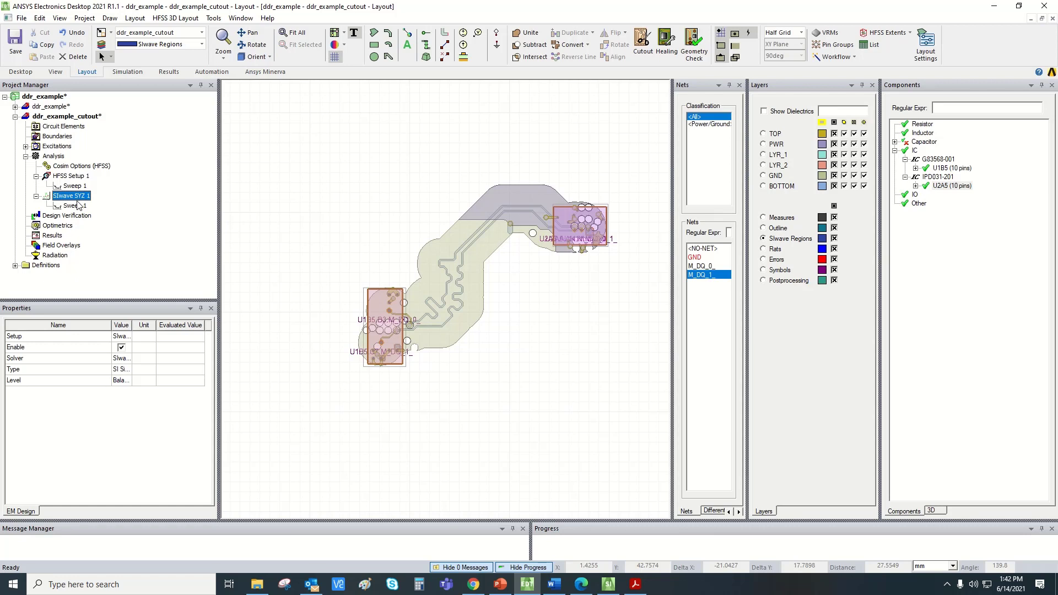
right_click(77, 198)
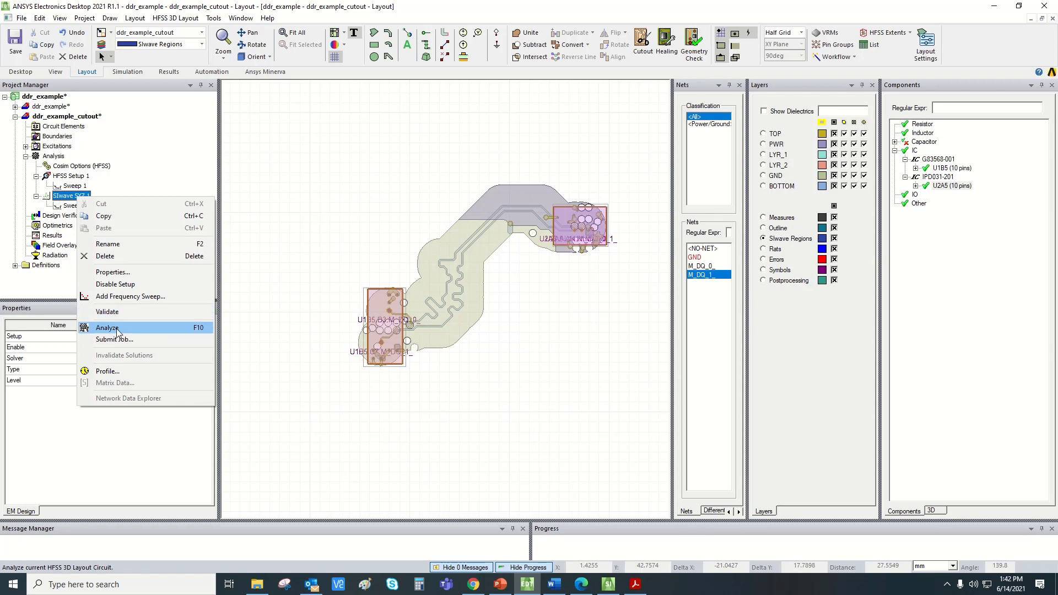
left_click(69, 176)
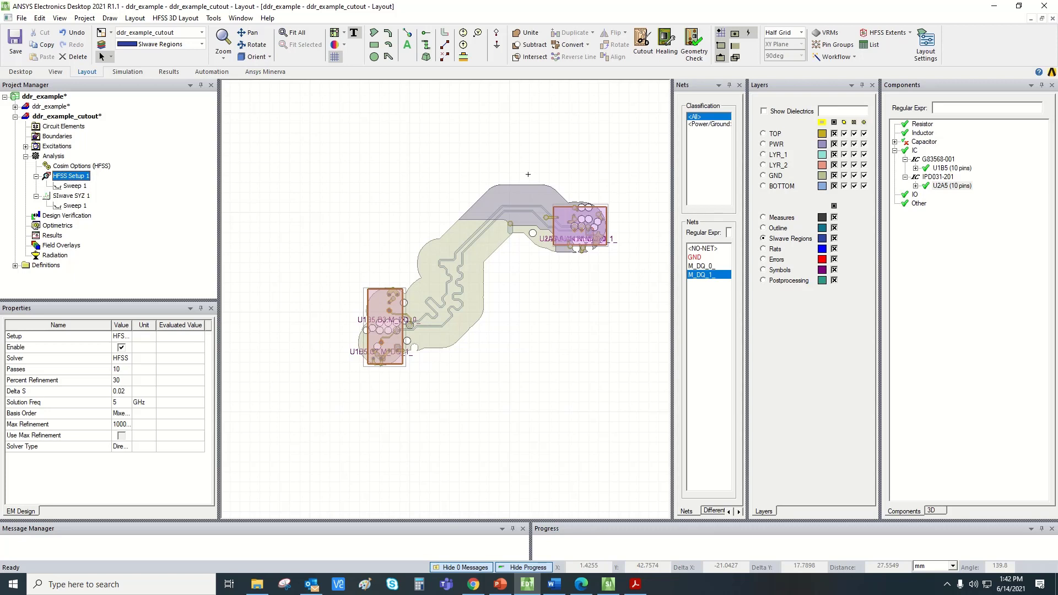
double_click(72, 196)
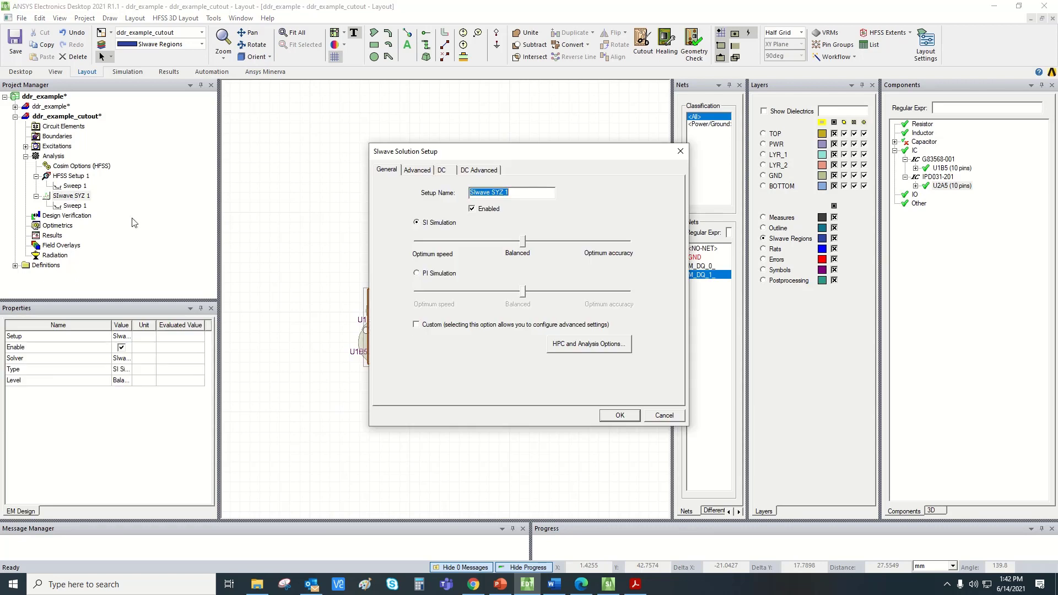
left_click(620, 415)
double_click(75, 207)
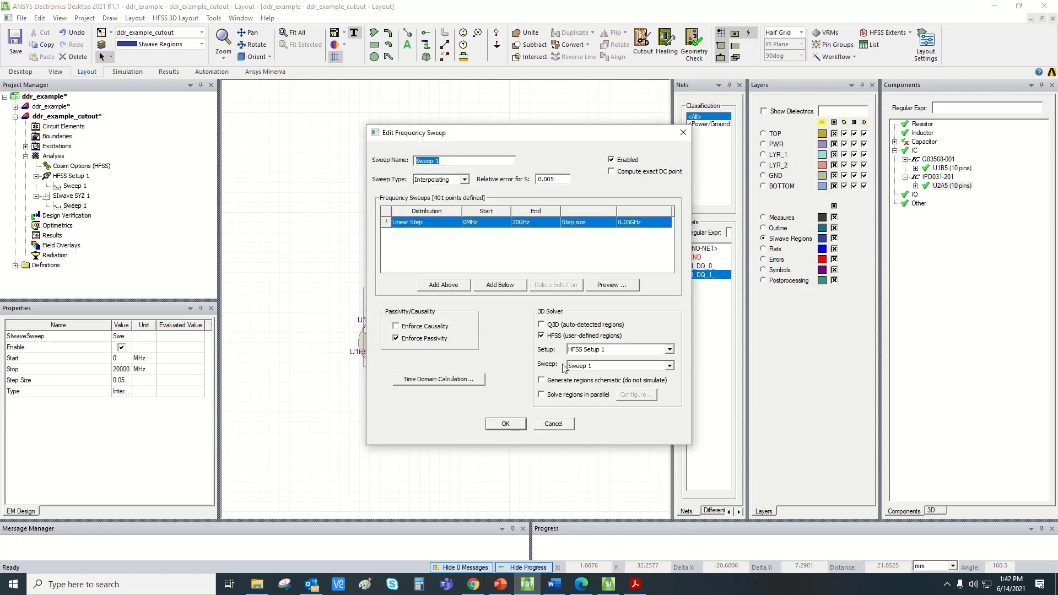
left_click(514, 427)
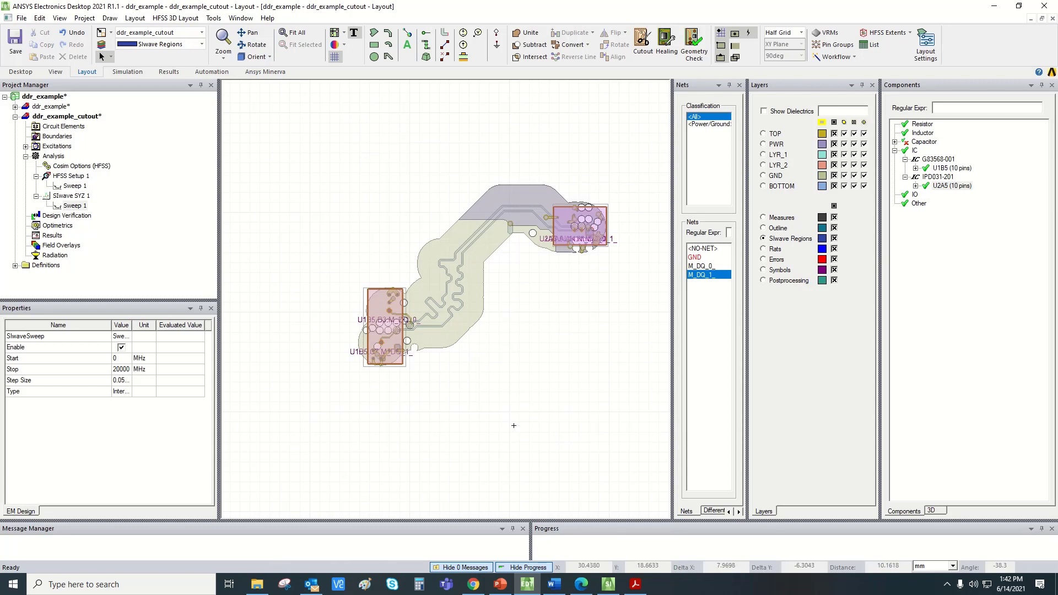
right_click(74, 197)
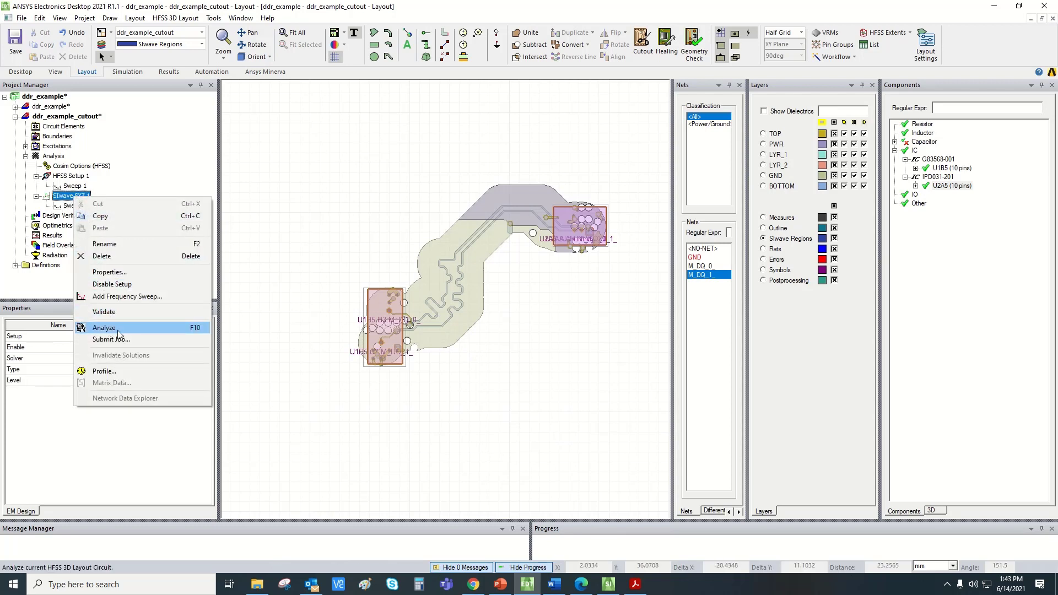
left_click(312, 343)
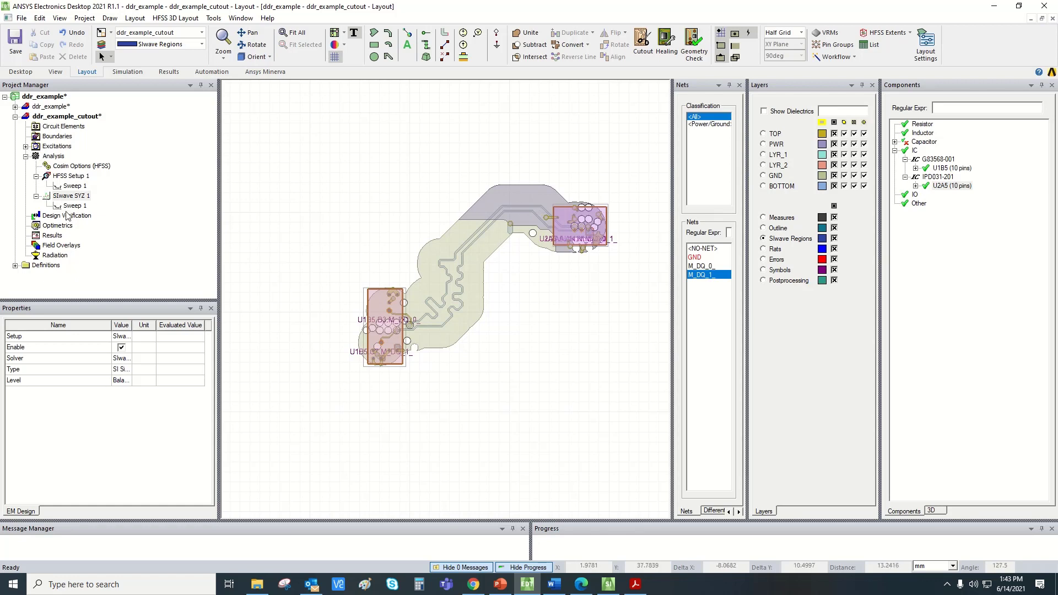
Examine the S-parameter quantities offered for a new rectangular plot report, without creating the report
right_click(52, 235)
mouse_move(179, 259)
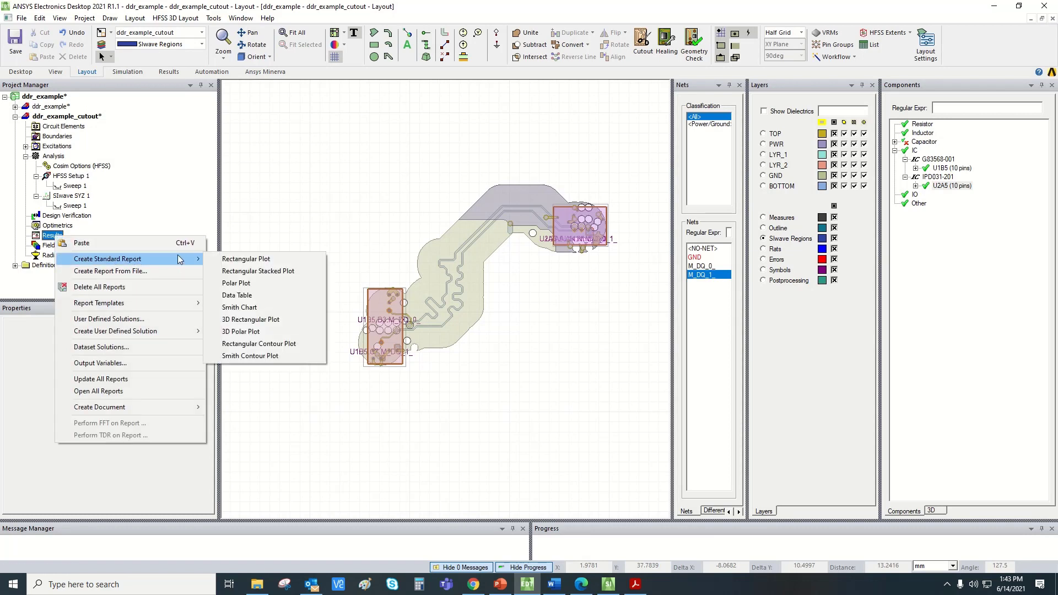
left_click(246, 260)
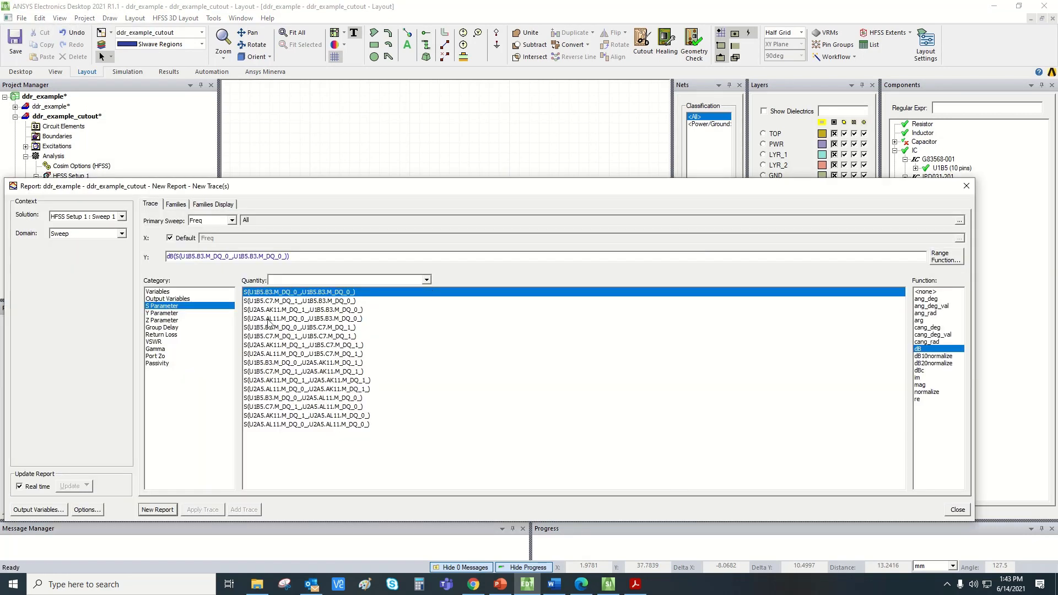
left_click(966, 185)
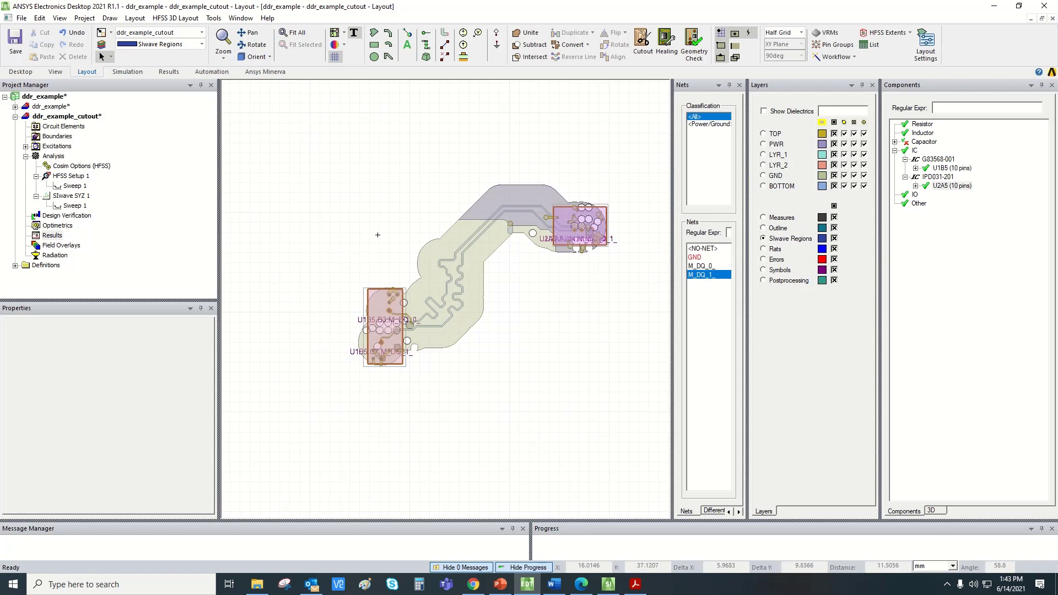
Enable parallel region solving for the SIwave sweep and increase the number of HFSS regions solved in parallel
double_click(74, 206)
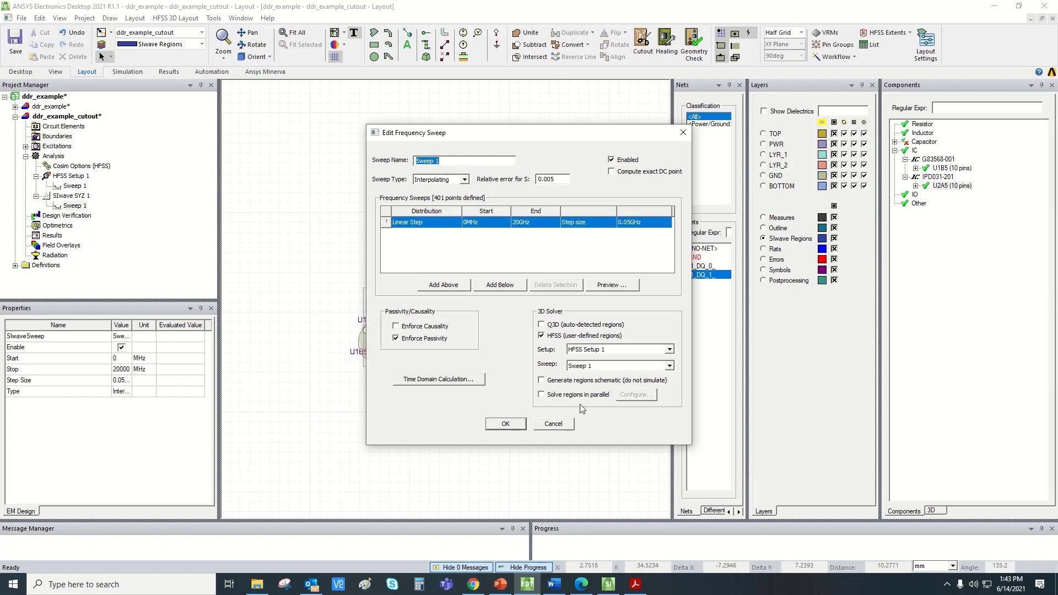
left_click(550, 395)
left_click(550, 395)
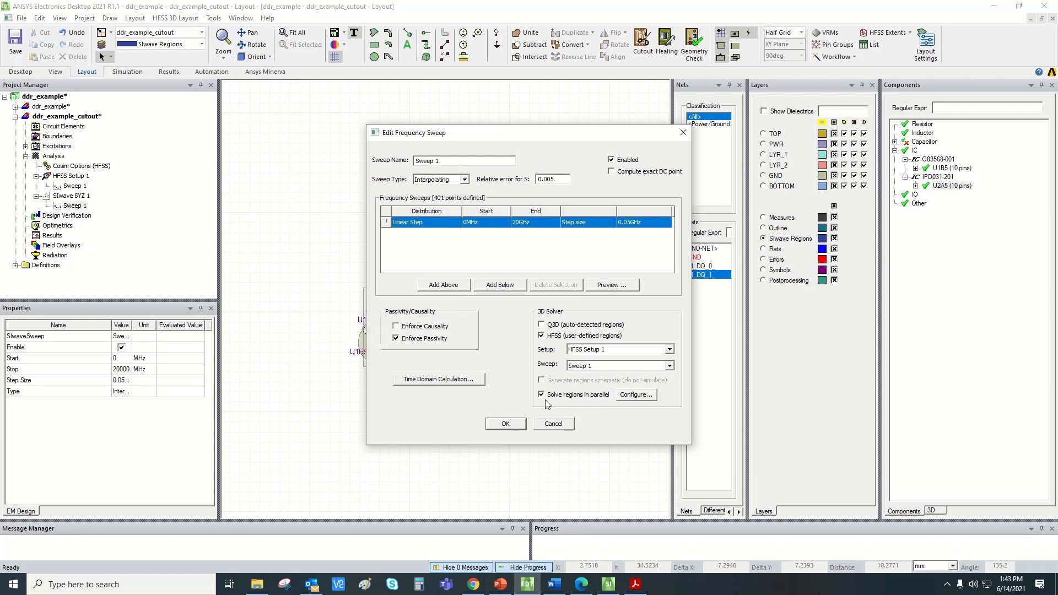
left_click(637, 395)
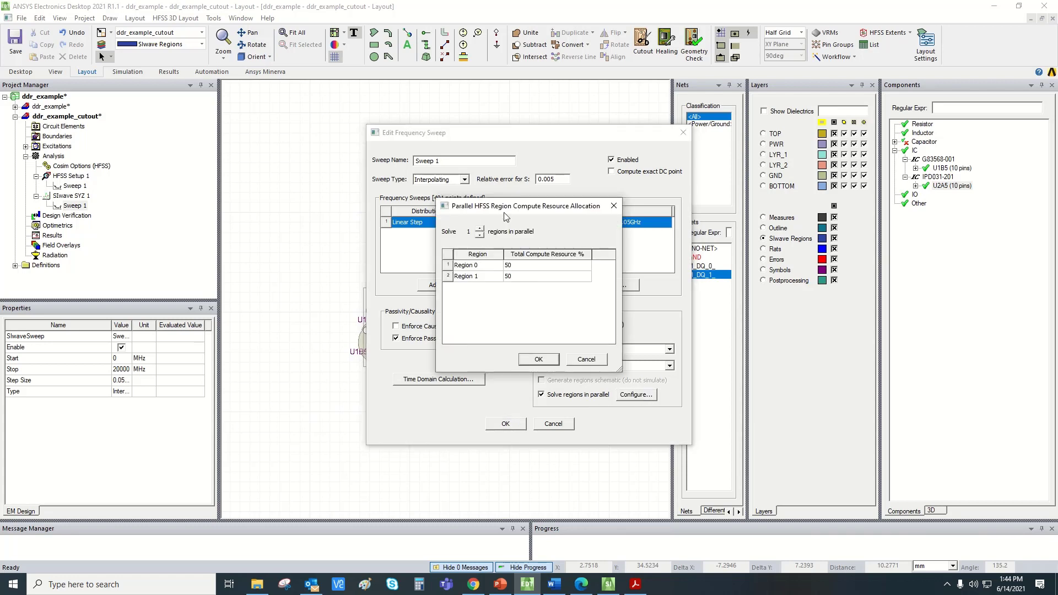
left_click_drag(523, 205, 698, 233)
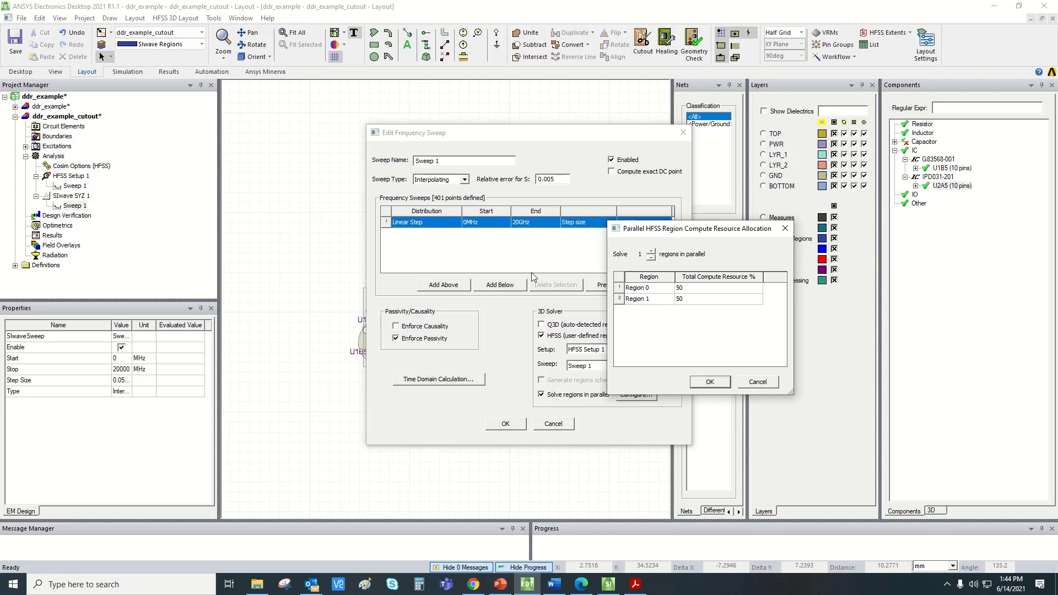
left_click(652, 251)
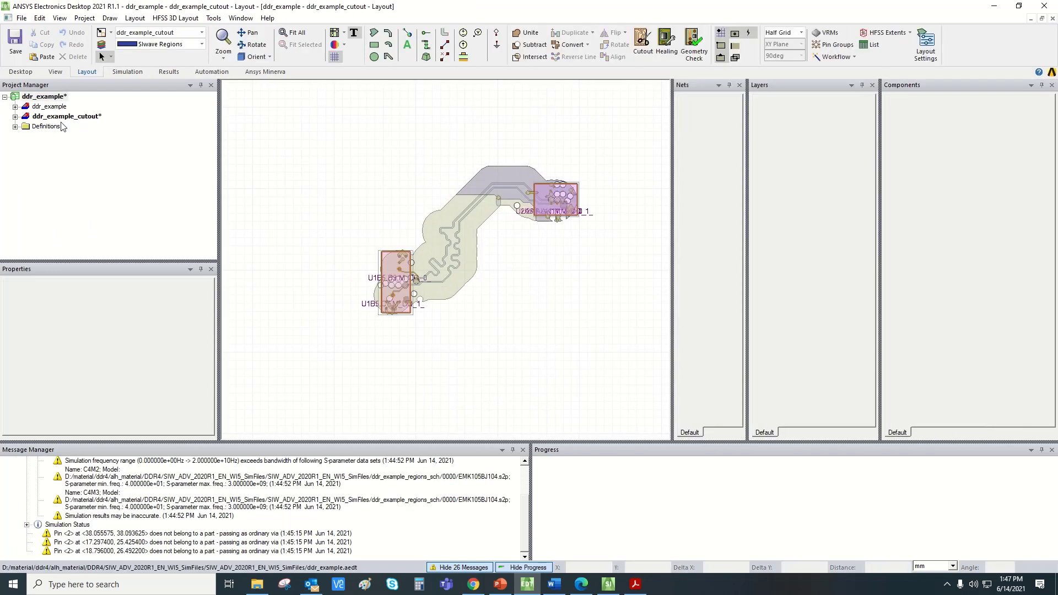
Check the analysis commands available for the SIwave SYZ 1 setup of ddr_example_cutout without launching any of them
left_click(15, 116)
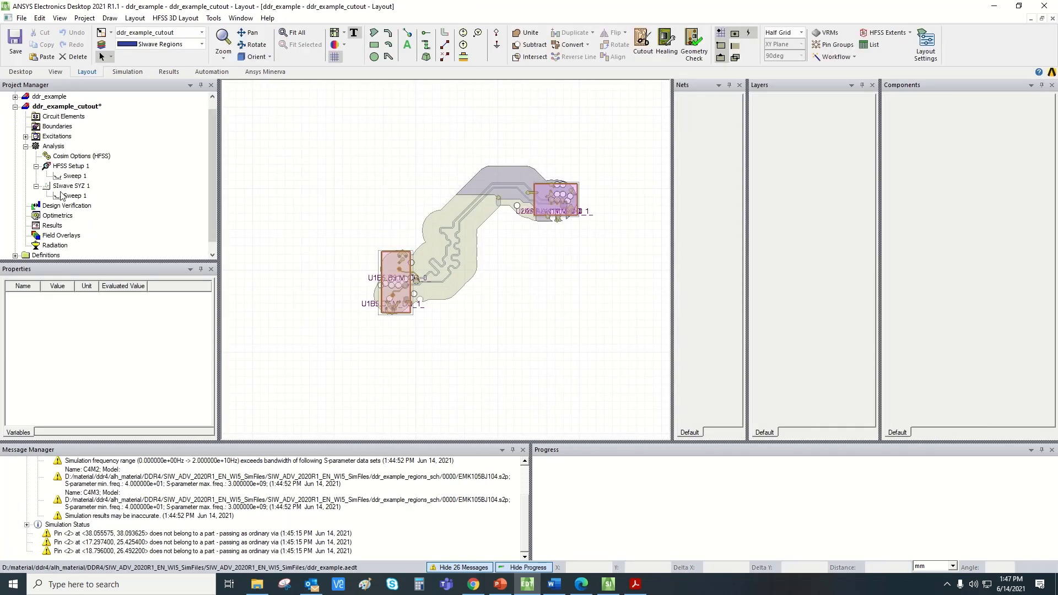
left_click(78, 187)
right_click(77, 187)
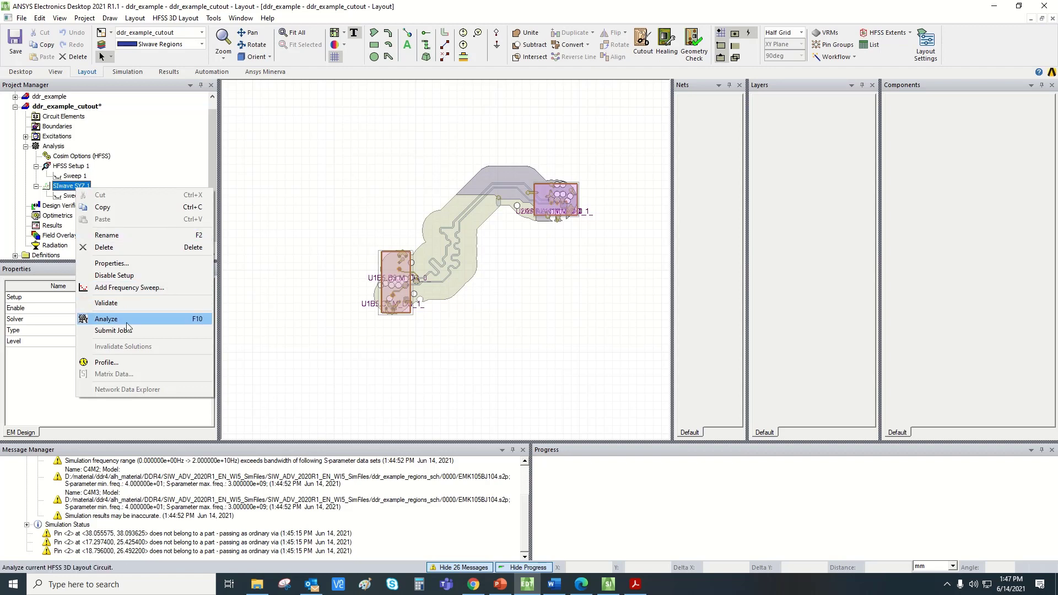
left_click(330, 256)
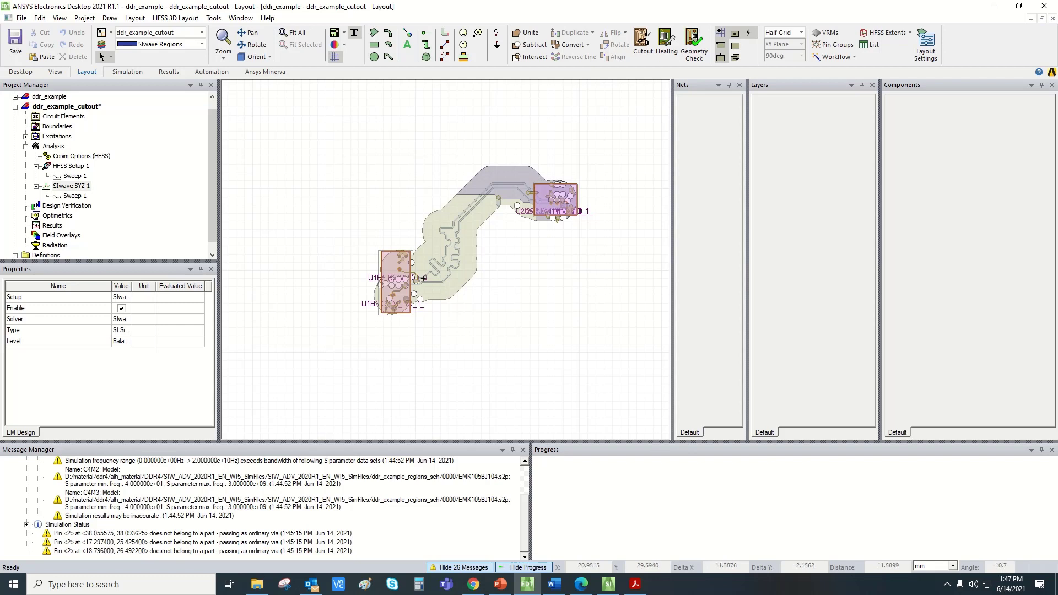
Look over the S-parameter quantities for a rectangular plot of ddr_example_cutout, closing the report setup without creating a plot
right_click(48, 226)
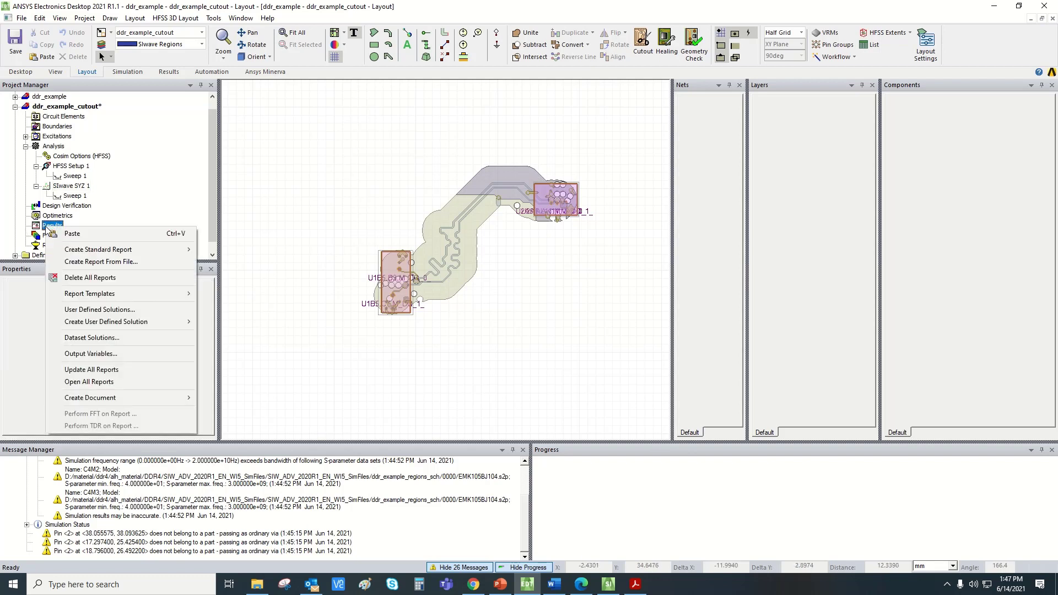
mouse_move(123, 251)
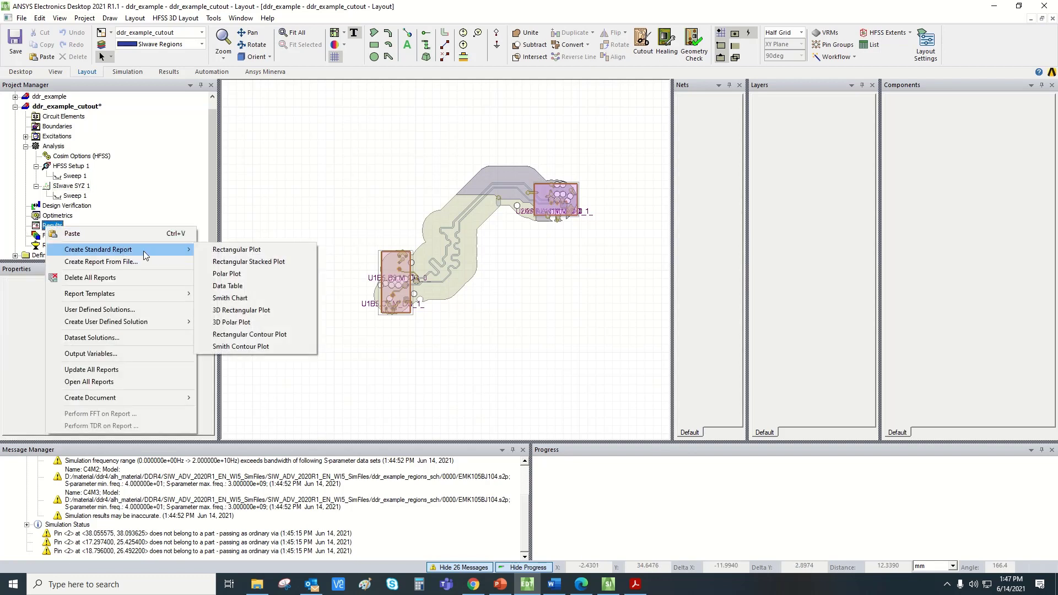
left_click(225, 250)
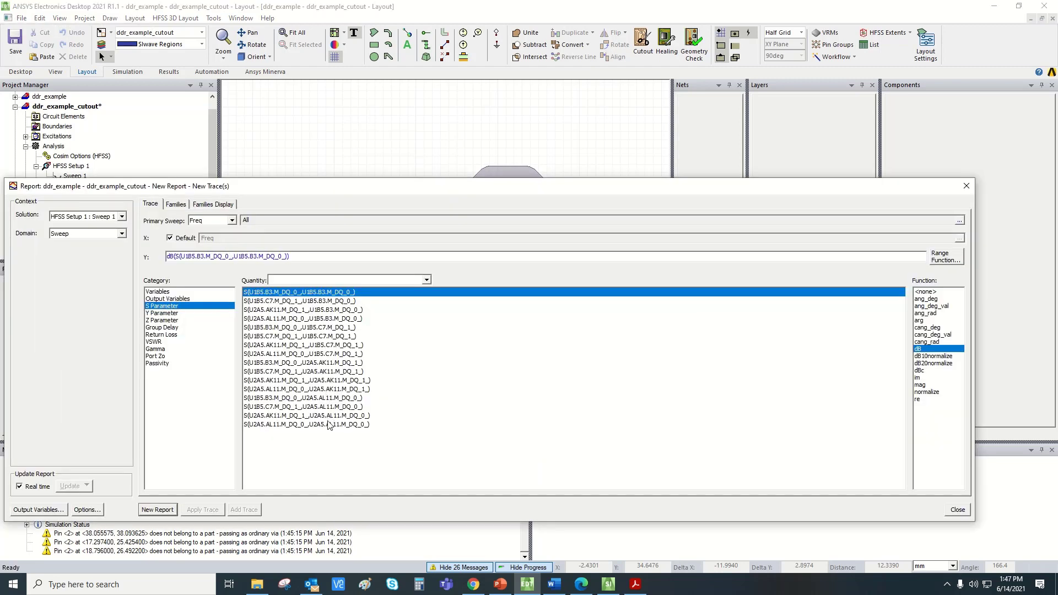
left_click(966, 186)
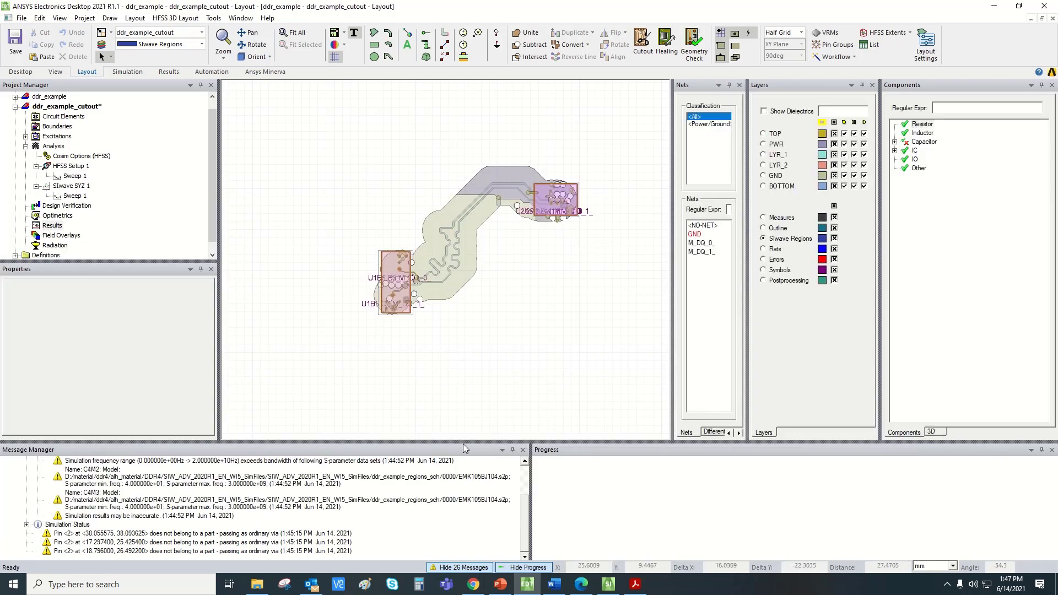
left_click_drag(462, 440, 462, 494)
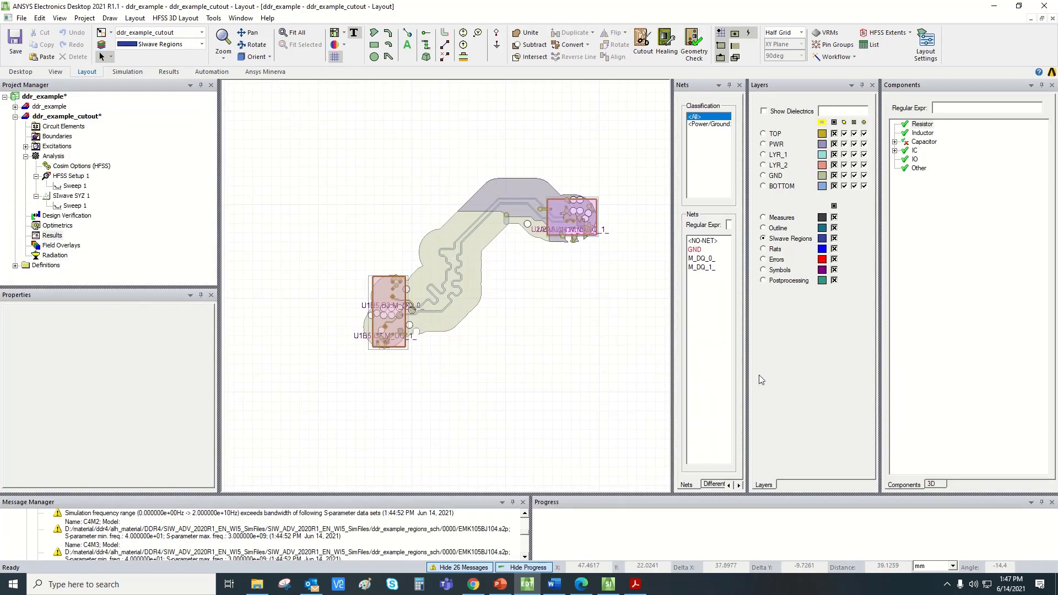
left_click_drag(747, 370, 832, 371)
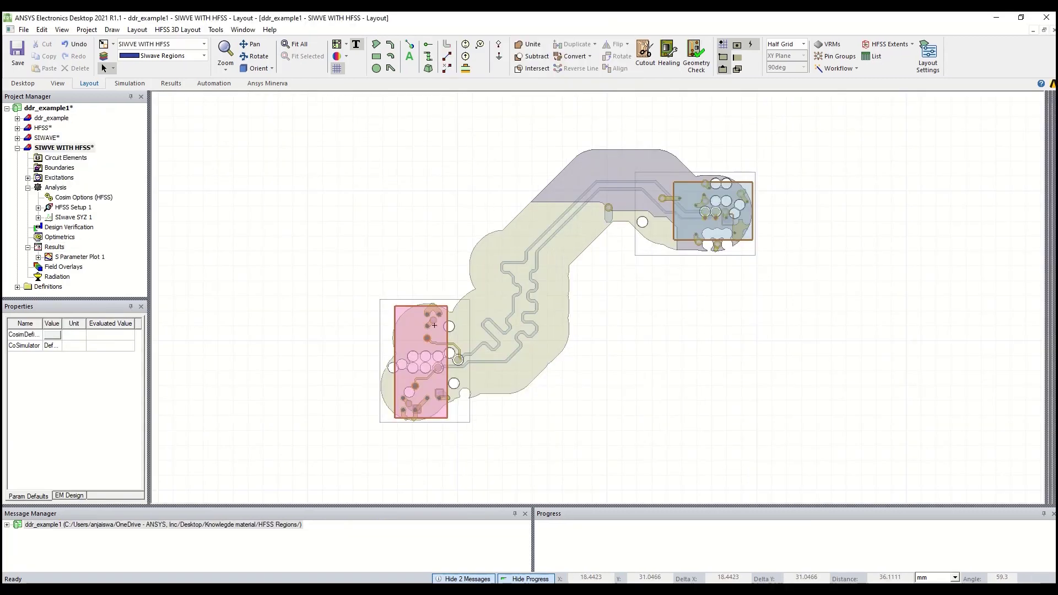
Review the SIwave SYZ 1 setup and its sweep's 3D solver options in the SIWVE WITH HFSS design
double_click(62, 217)
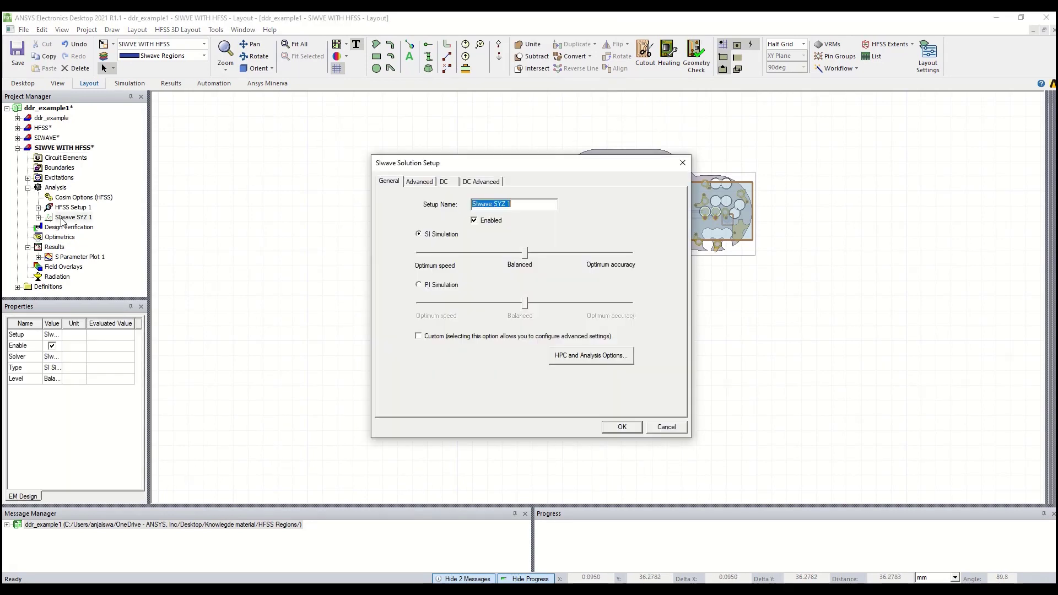
left_click(682, 163)
left_click(39, 217)
double_click(76, 227)
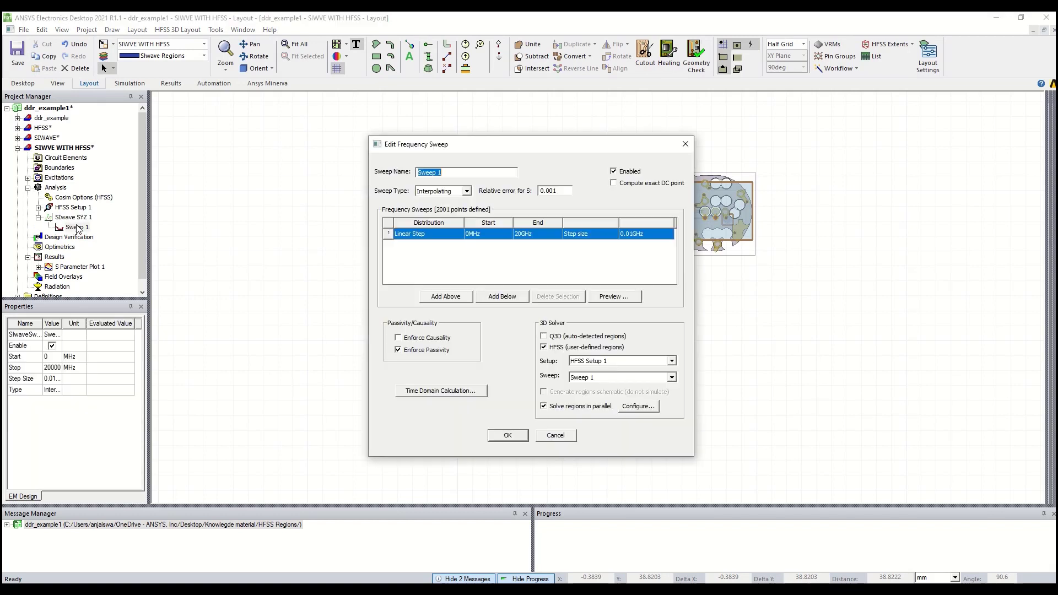
left_click(685, 144)
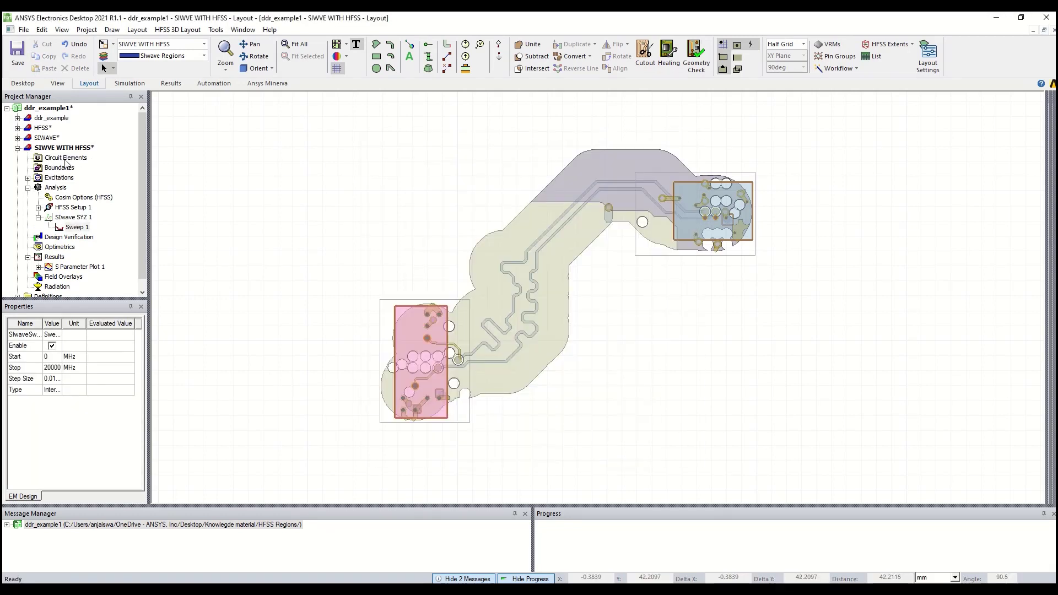
Examine the HFSS design's layout and the setup and sweep under its analysis
left_click(18, 147)
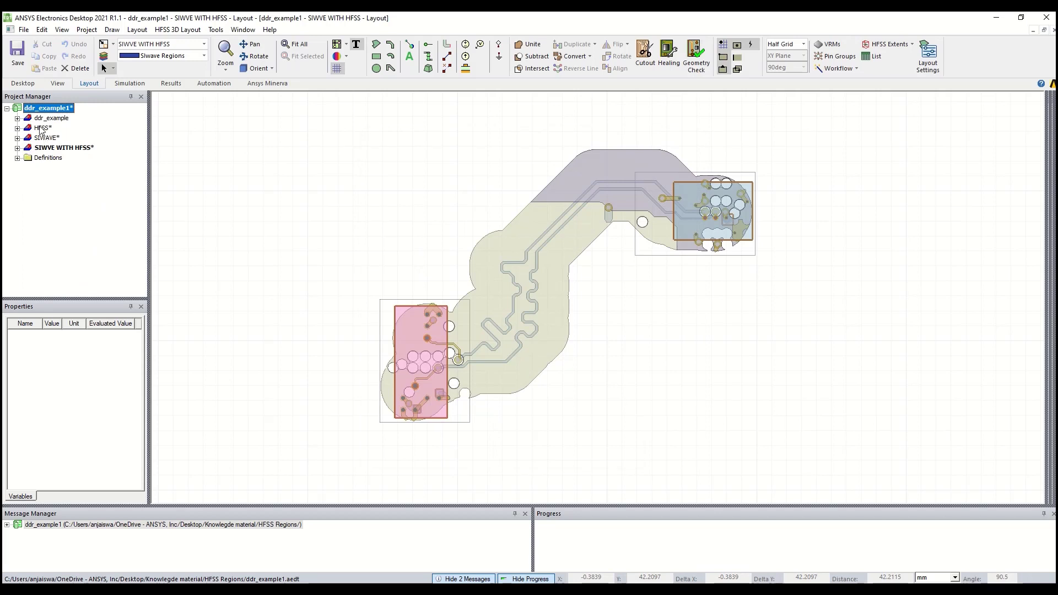
left_click(17, 129)
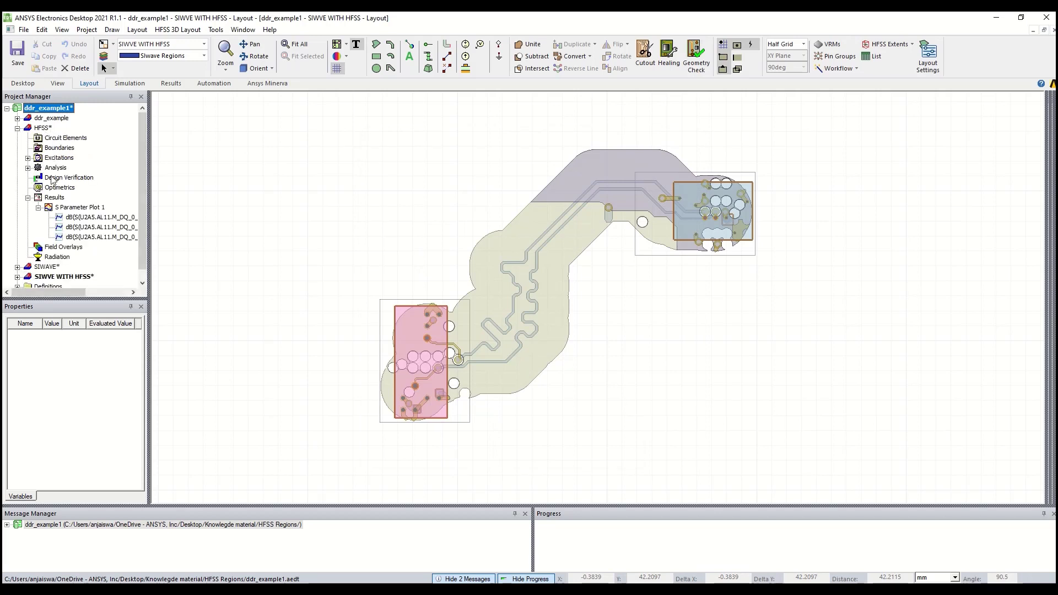
left_click(28, 168)
left_click(39, 187)
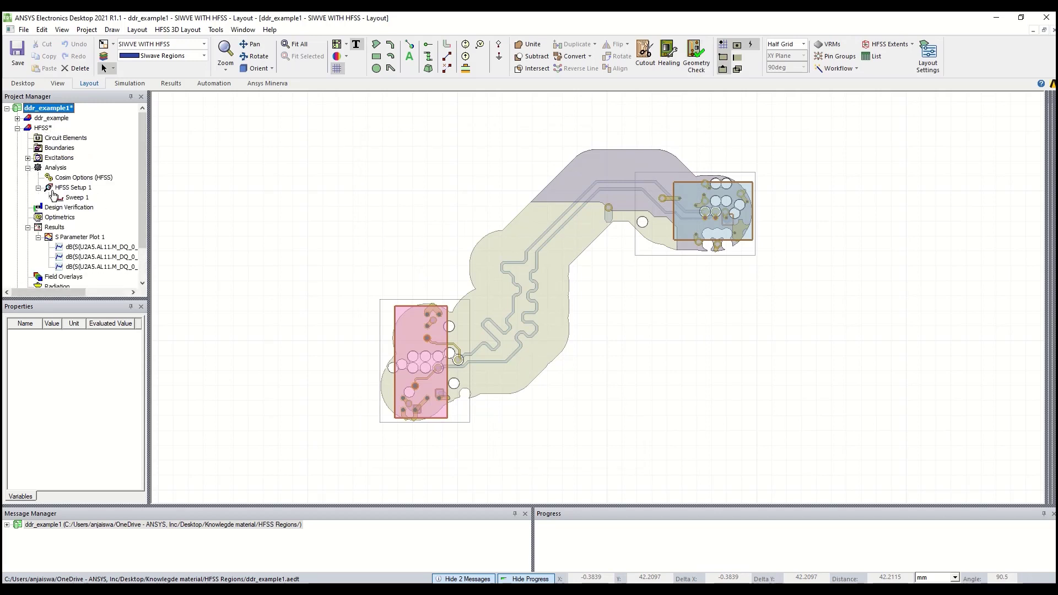
left_click(44, 129)
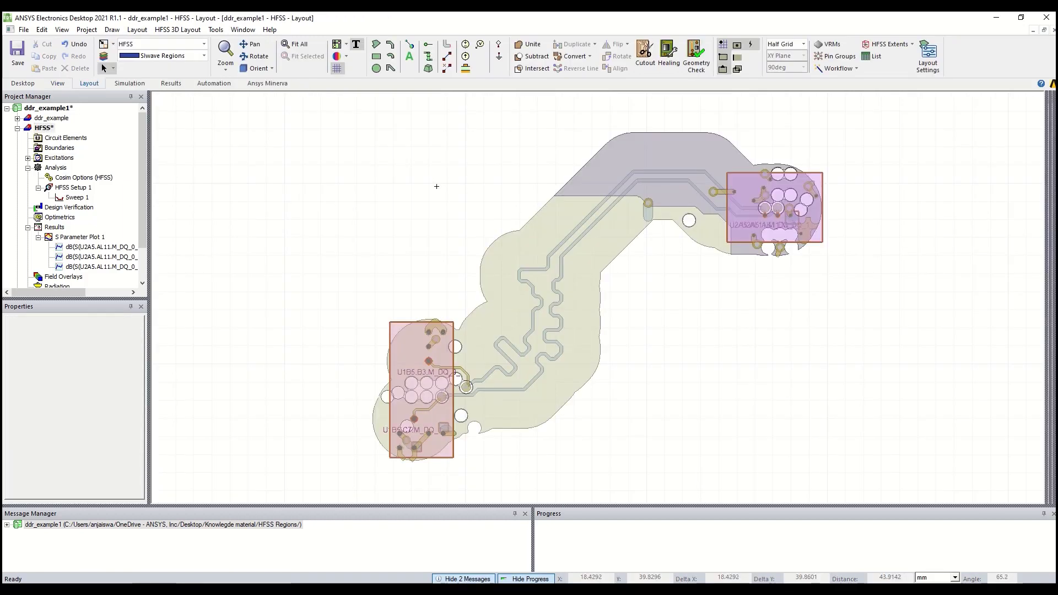
left_click(17, 128)
Inspect the SIwave SYZ 1 setup's sweep properties in the SIWAVE design
left_click(20, 138)
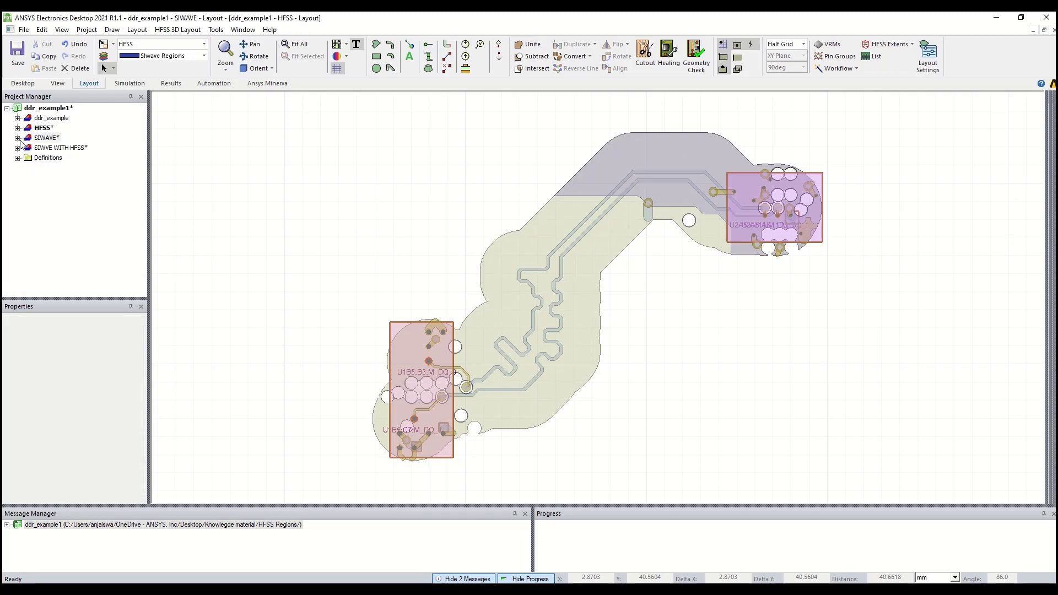
left_click(17, 138)
left_click(28, 177)
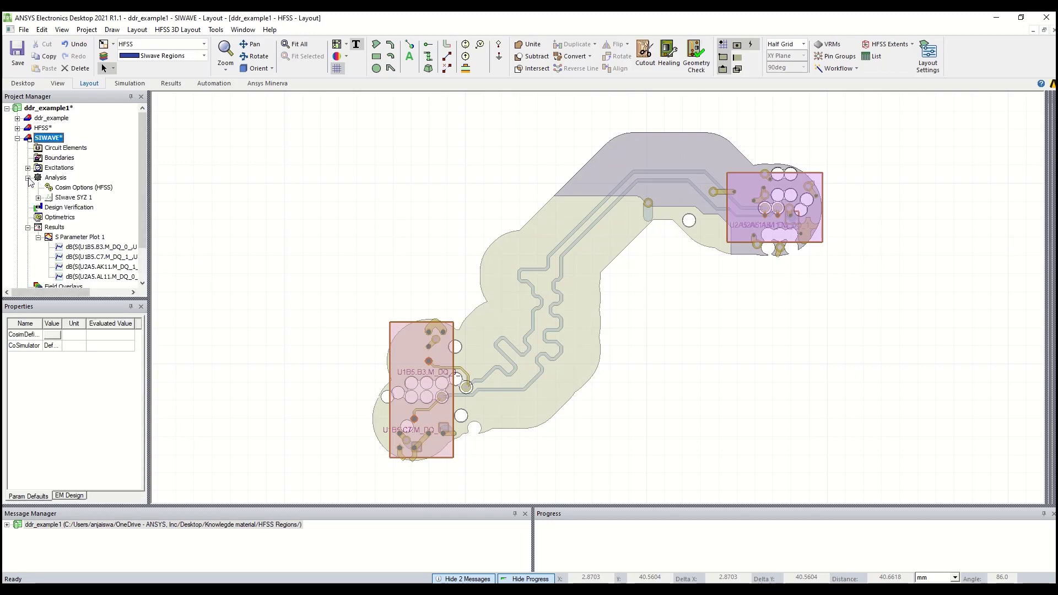
left_click(77, 207)
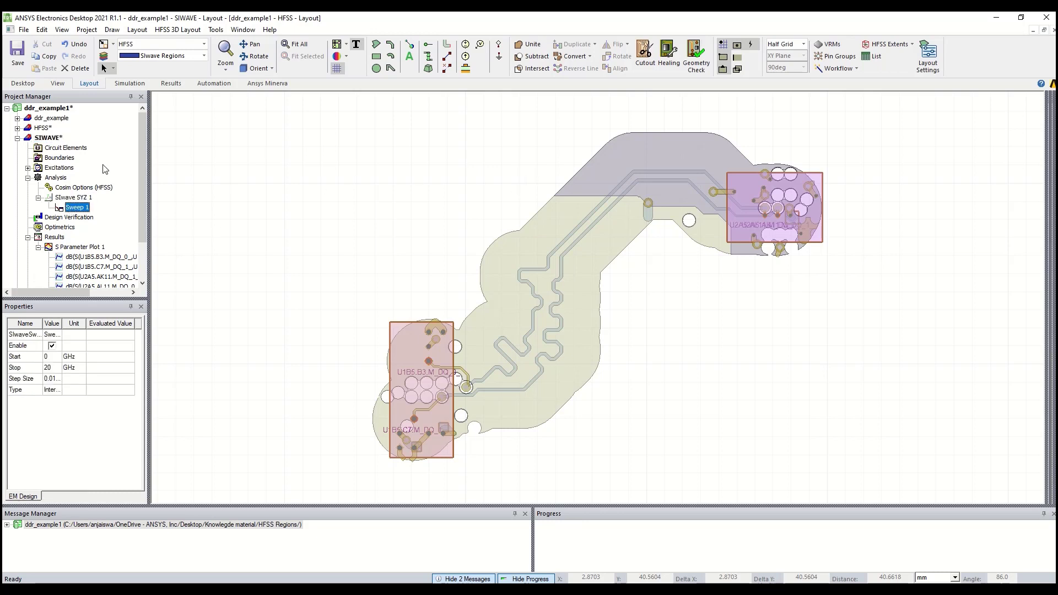
left_click(17, 138)
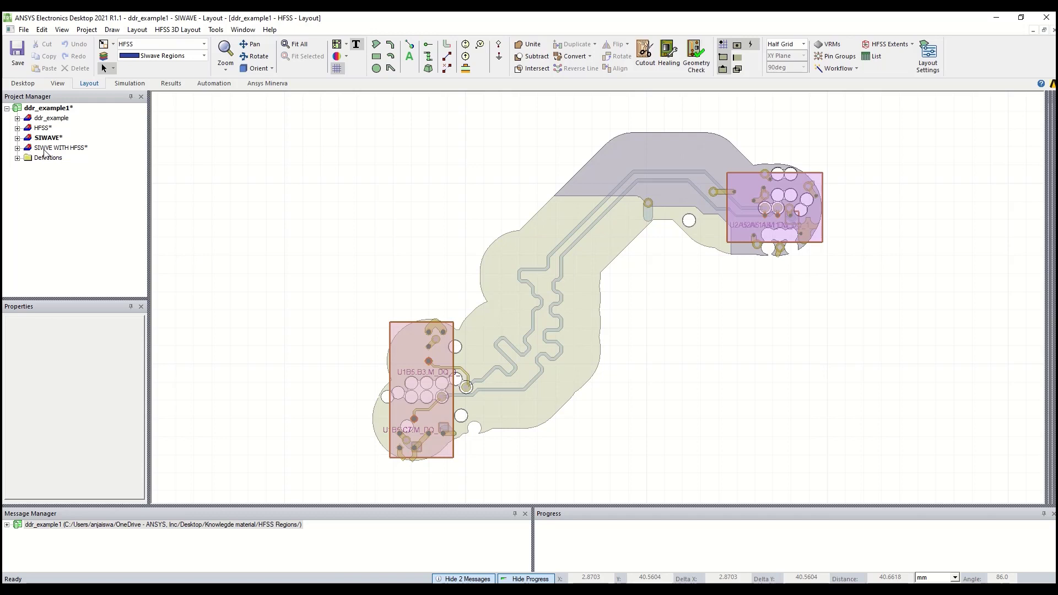
Activate the SIWVE WITH HFSS design and start a new standard rectangular plot report from its results
left_click(17, 148)
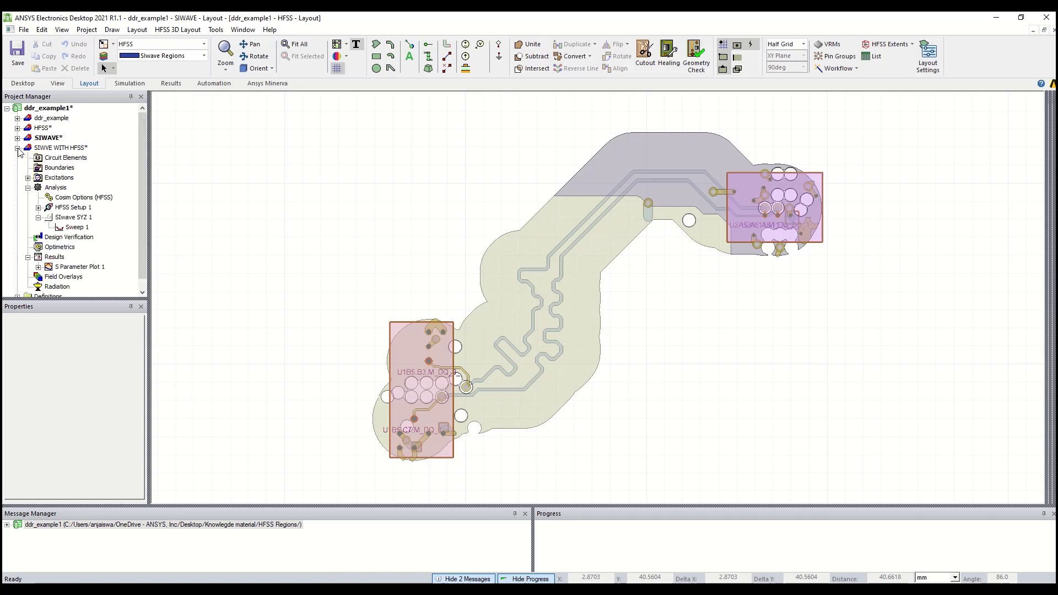
left_click(74, 149)
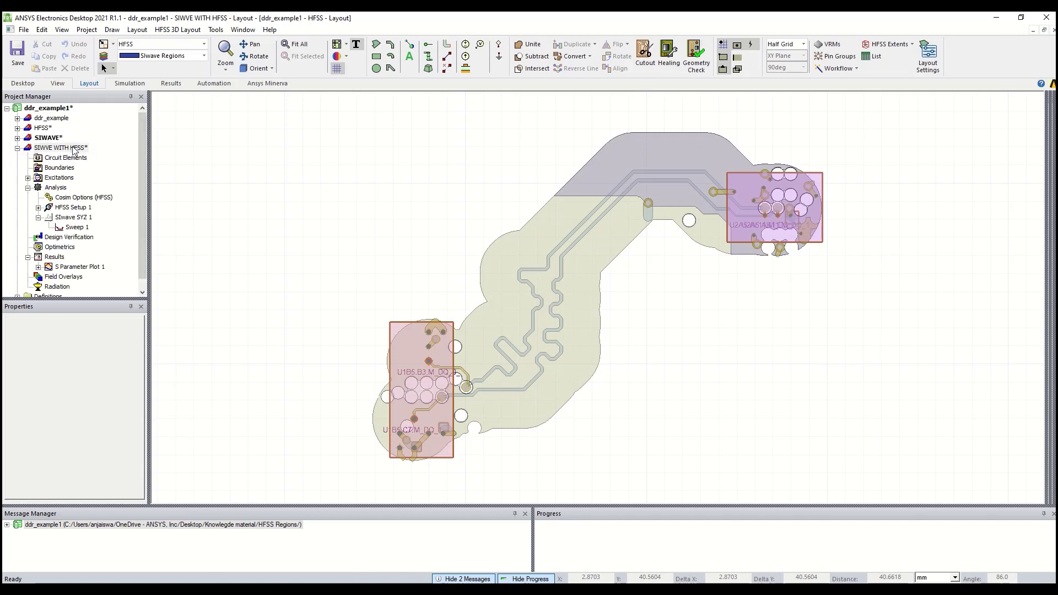
right_click(57, 258)
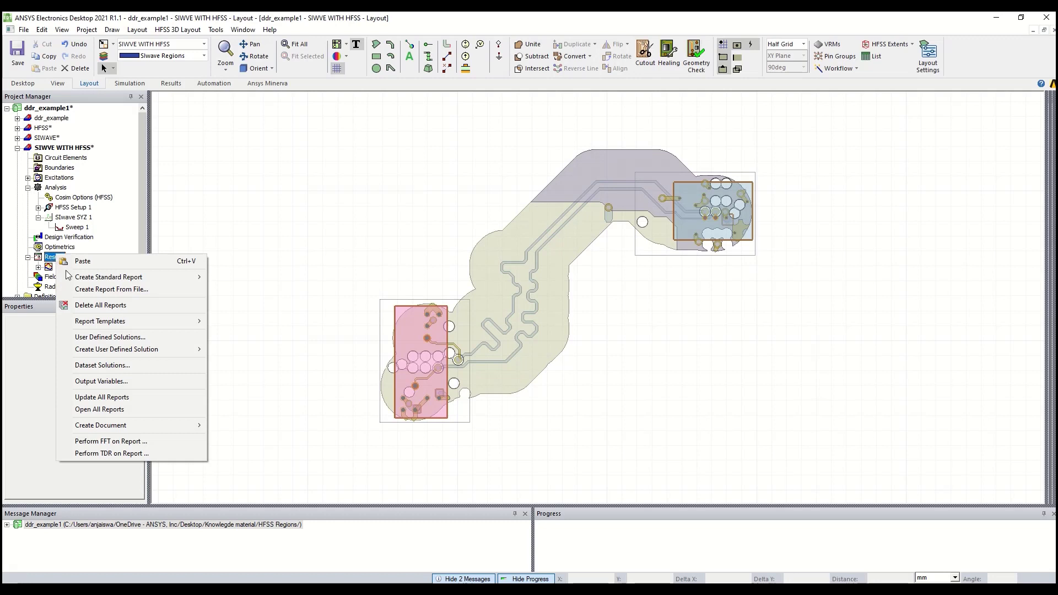
mouse_move(77, 277)
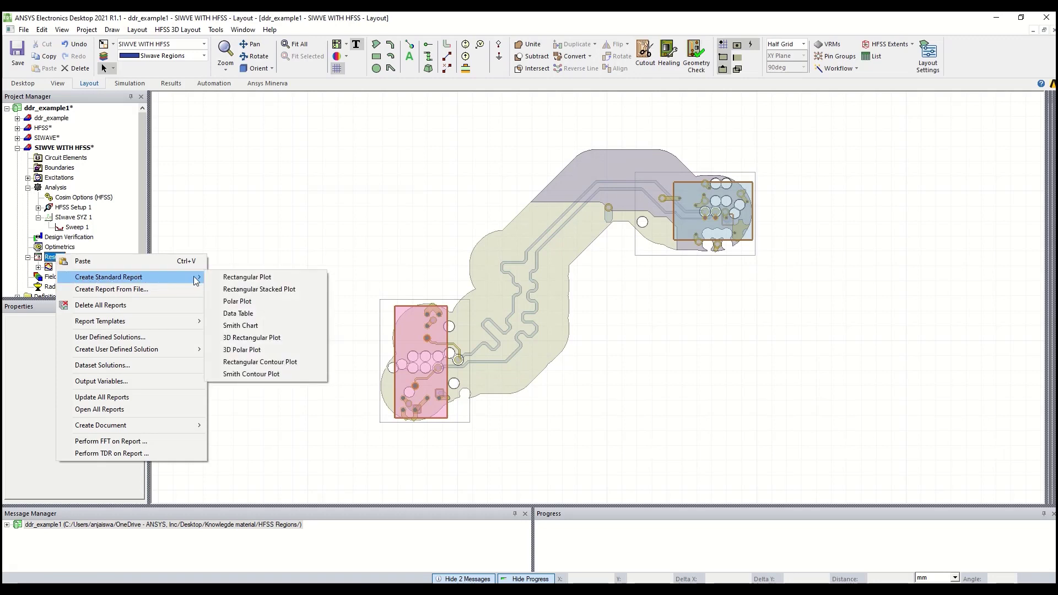
left_click(242, 278)
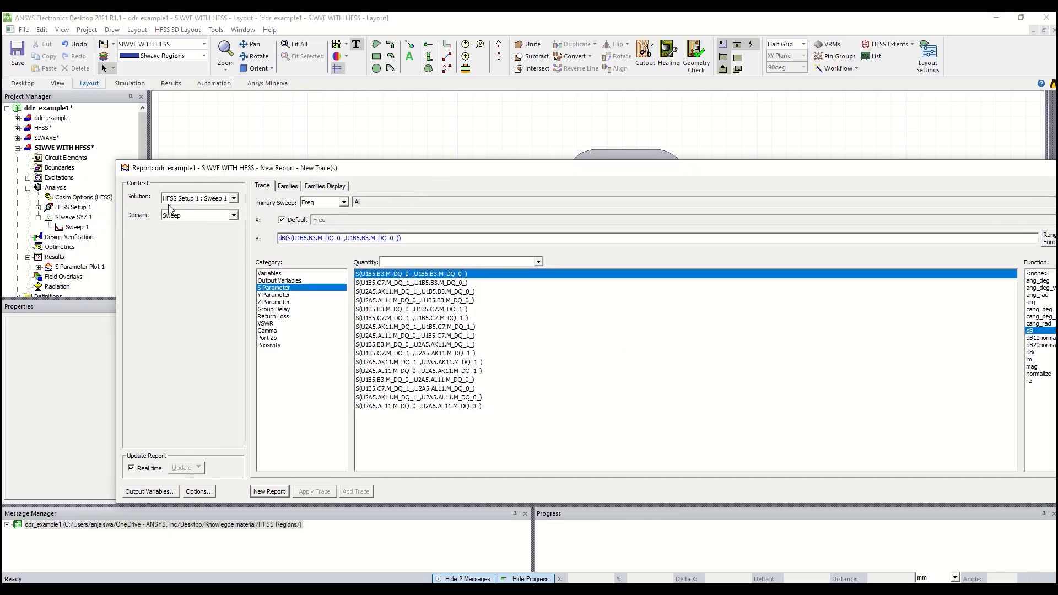
Set the new report's solution to SIwave SYZ 1 : Sweep 1 with the Sweep domain
left_click(180, 202)
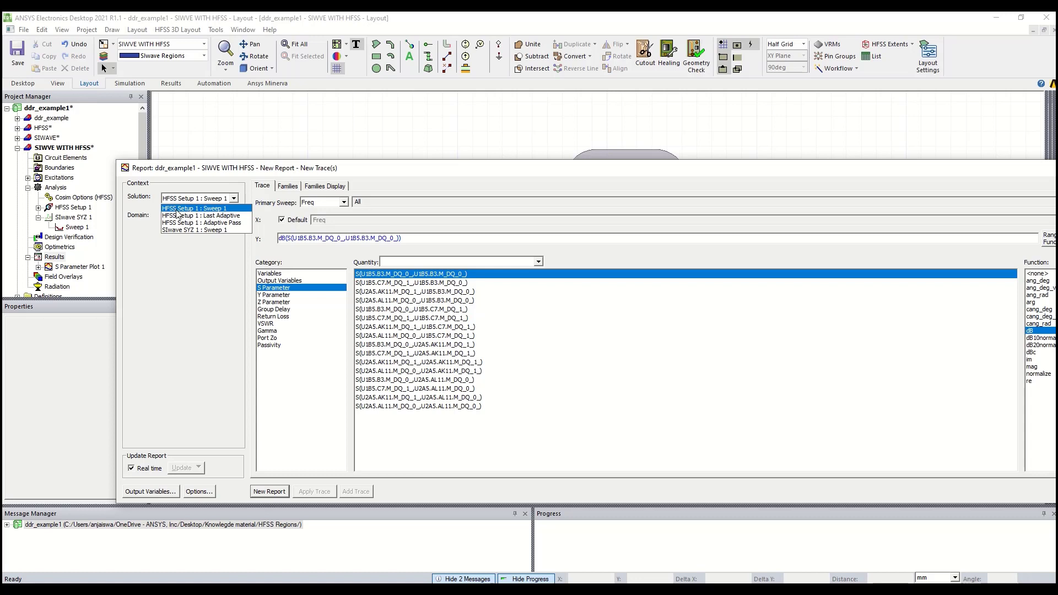
left_click(199, 230)
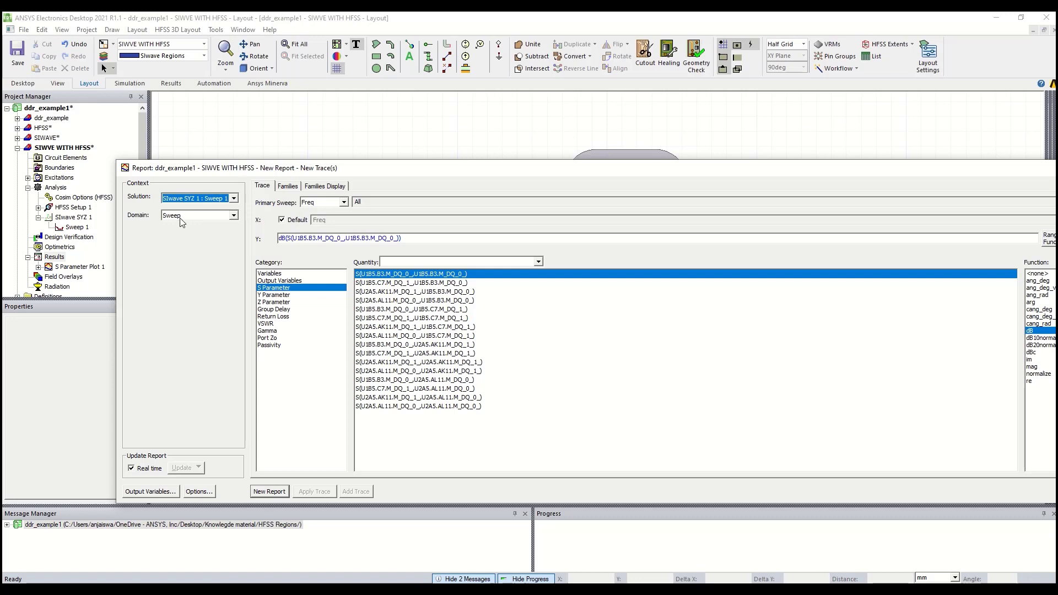
left_click(180, 216)
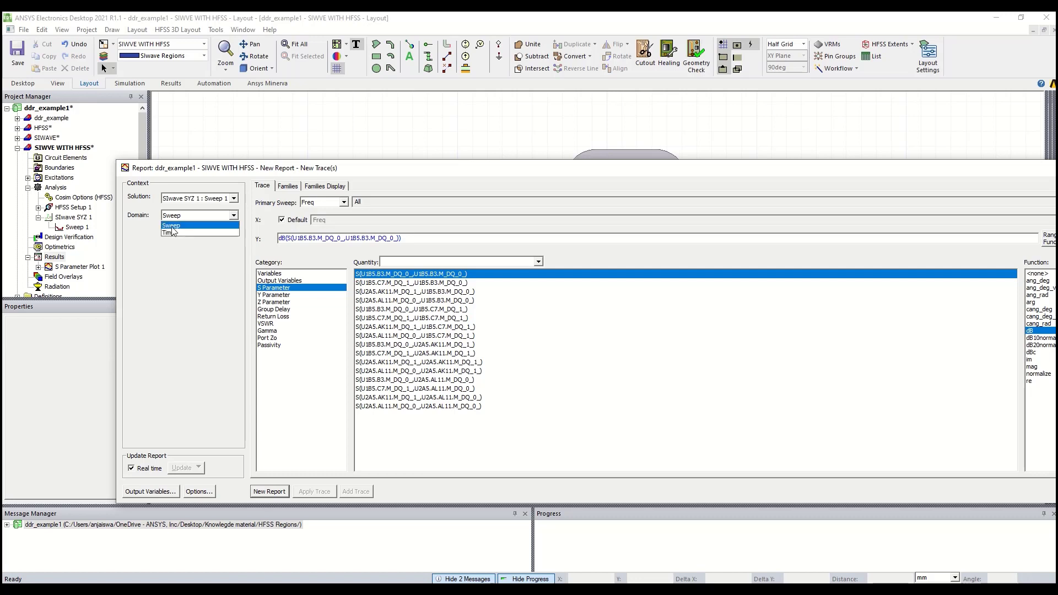
left_click(171, 226)
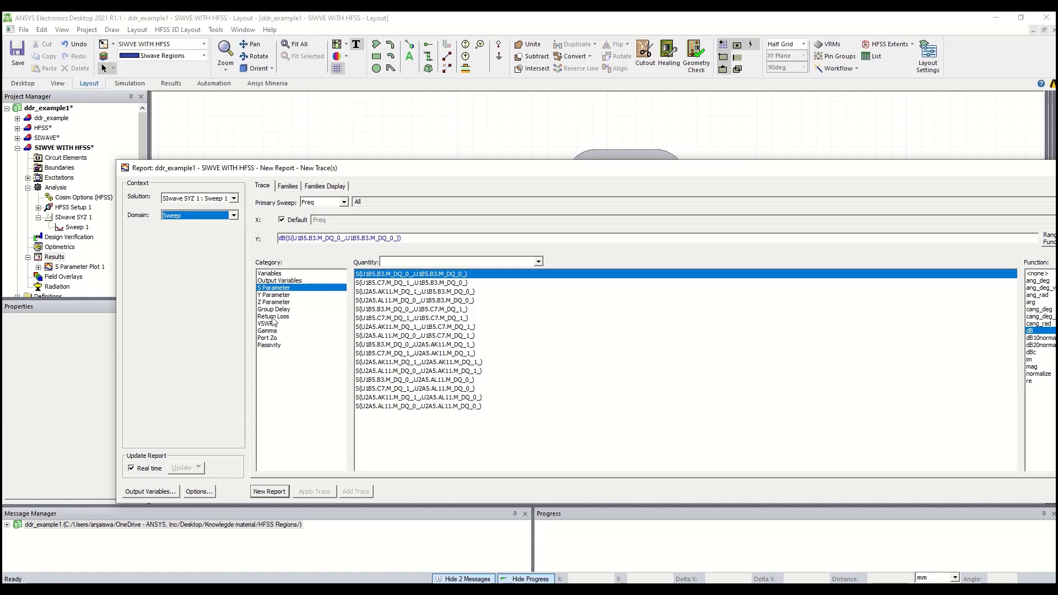
Filter the S-parameter quantities by mutual terms, then self terms, select the U2A5.AK11.M_DQ_1 self term, and close the report setup without creating a plot
left_click(539, 262)
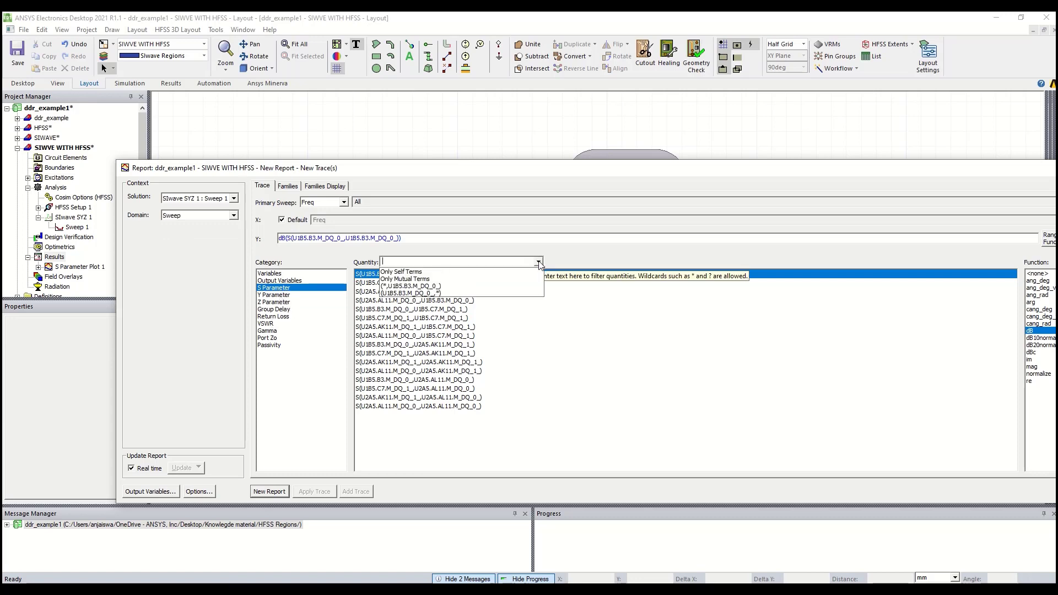
left_click(420, 279)
left_click(539, 261)
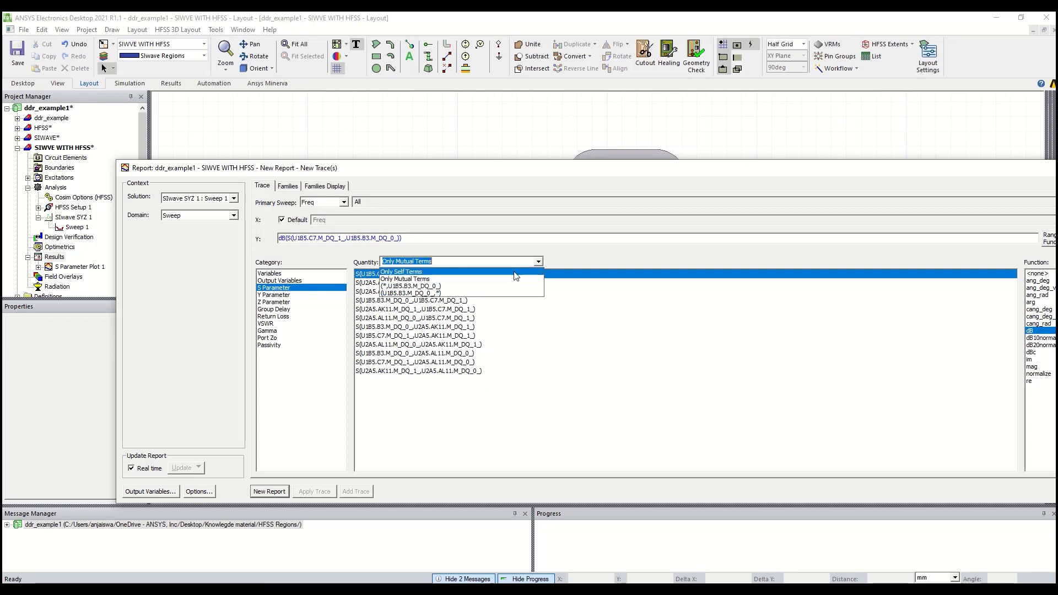
left_click(516, 274)
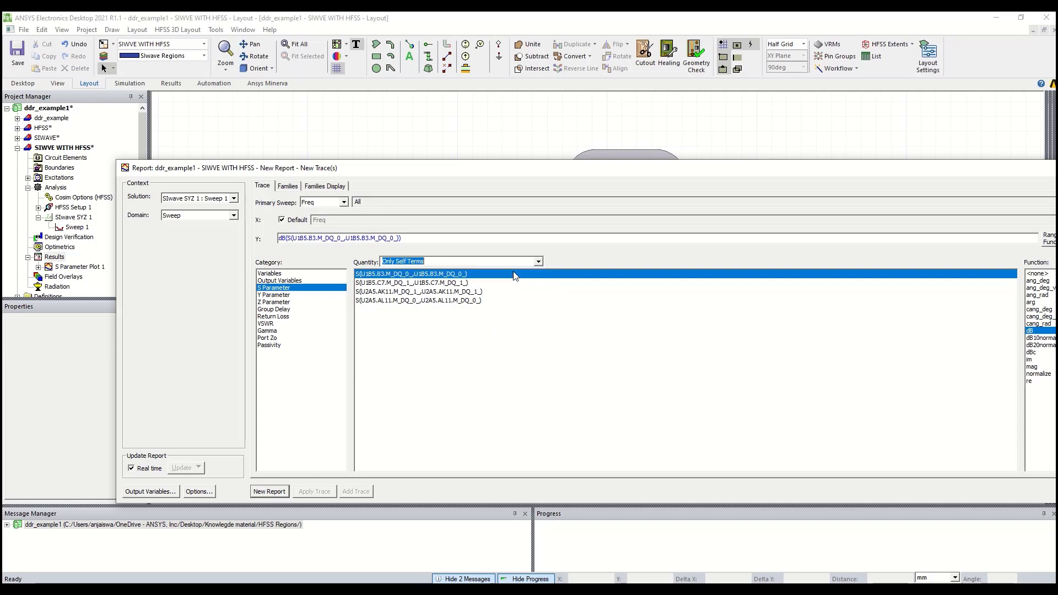
left_click(416, 293)
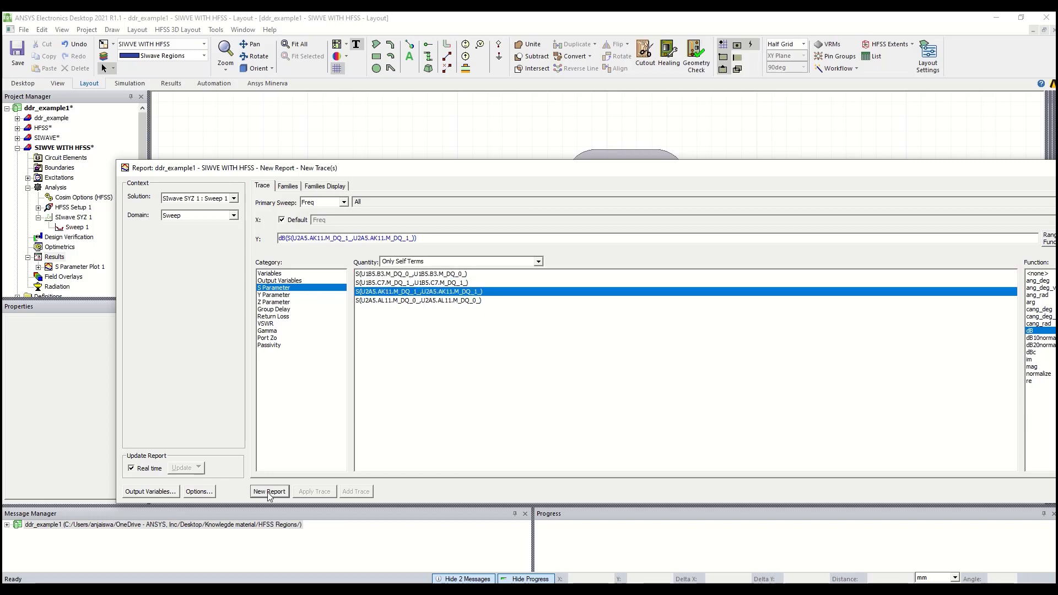
left_click_drag(687, 160, 591, 180)
left_click(986, 179)
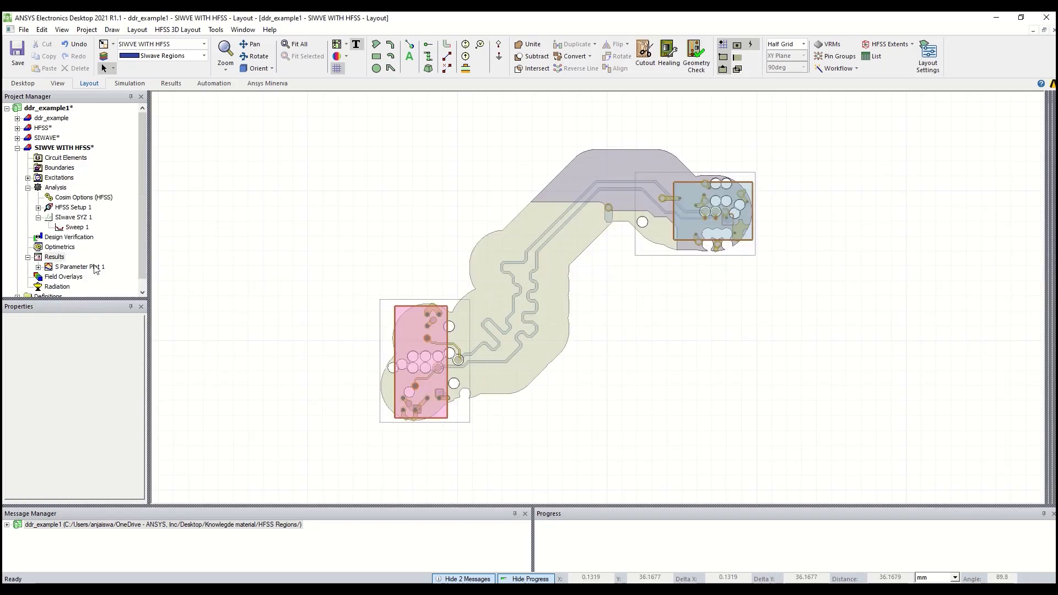
Open the SIWVE WITH HFSS design's S Parameter Plot 1 and copy the data of its U2A5.AK11.M_DQ_1 trace
double_click(66, 267)
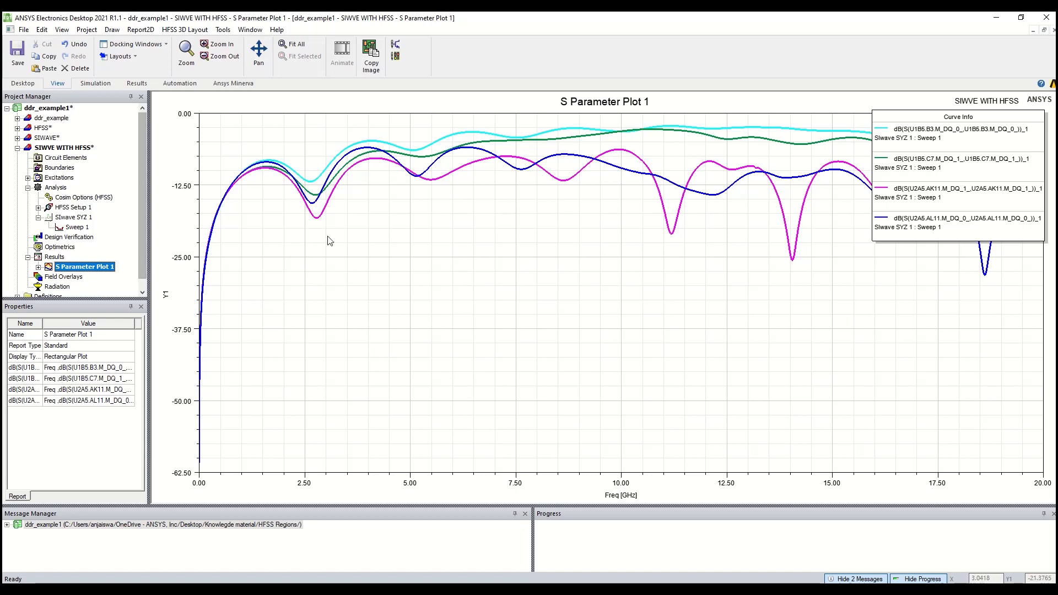
left_click(38, 267)
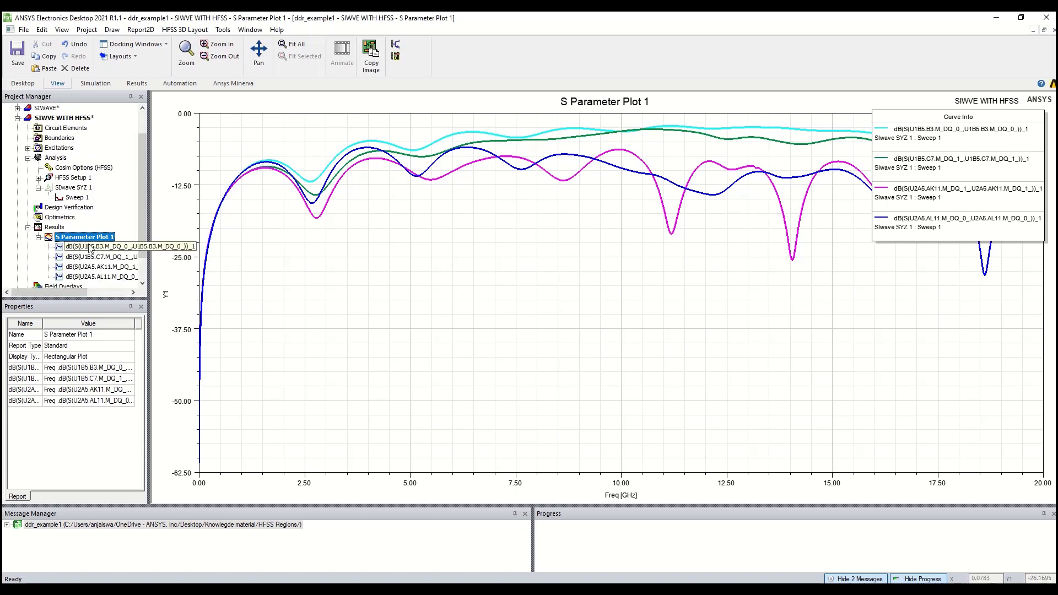
left_click(91, 267)
right_click(92, 268)
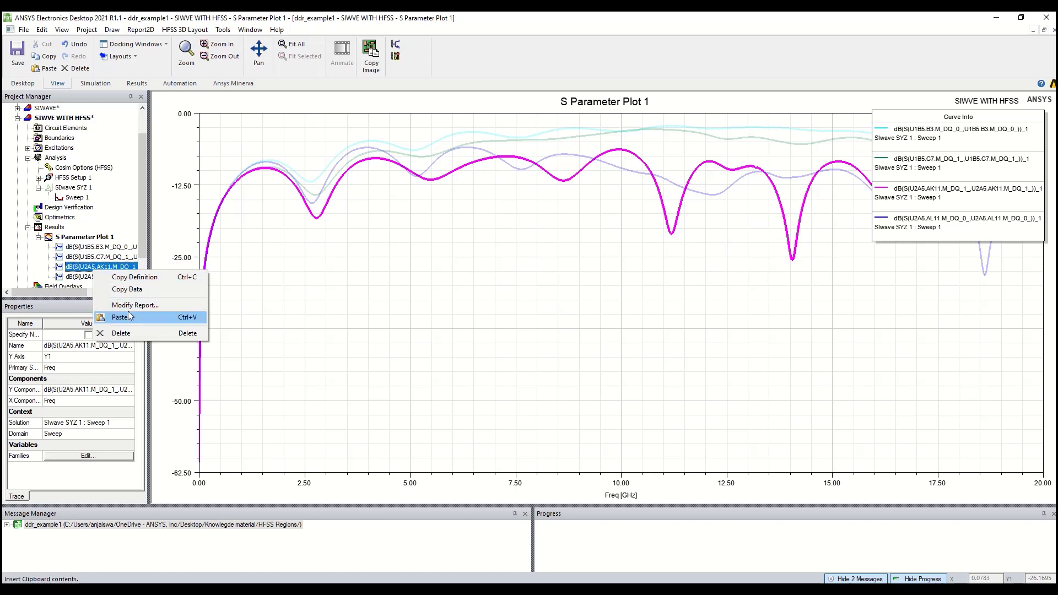
left_click(165, 289)
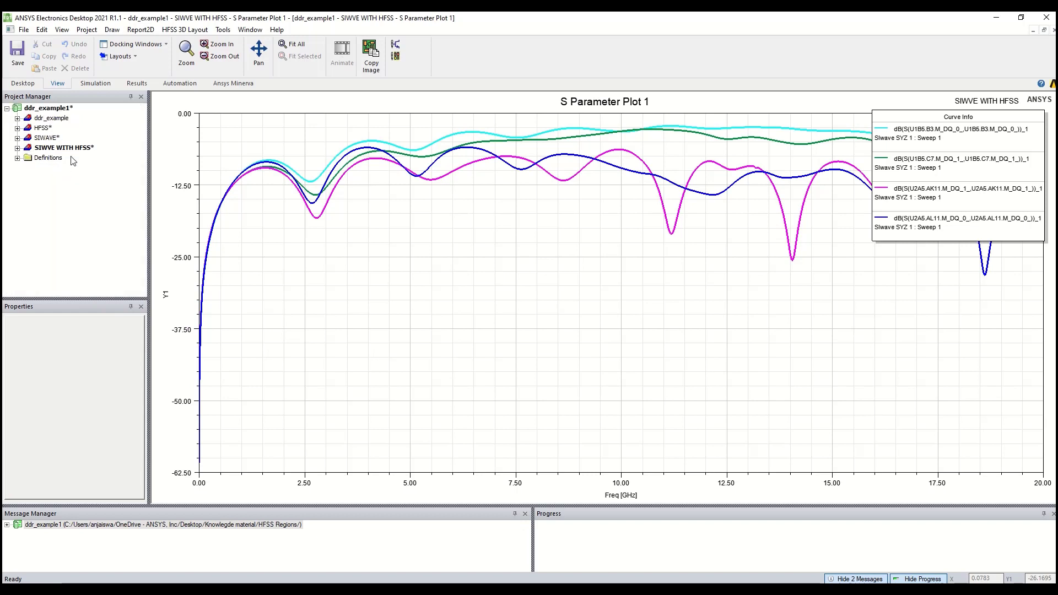
Check the plot traces under the SIWAVE design's results and open the HFSS design's S Parameter Plot 1
left_click(17, 138)
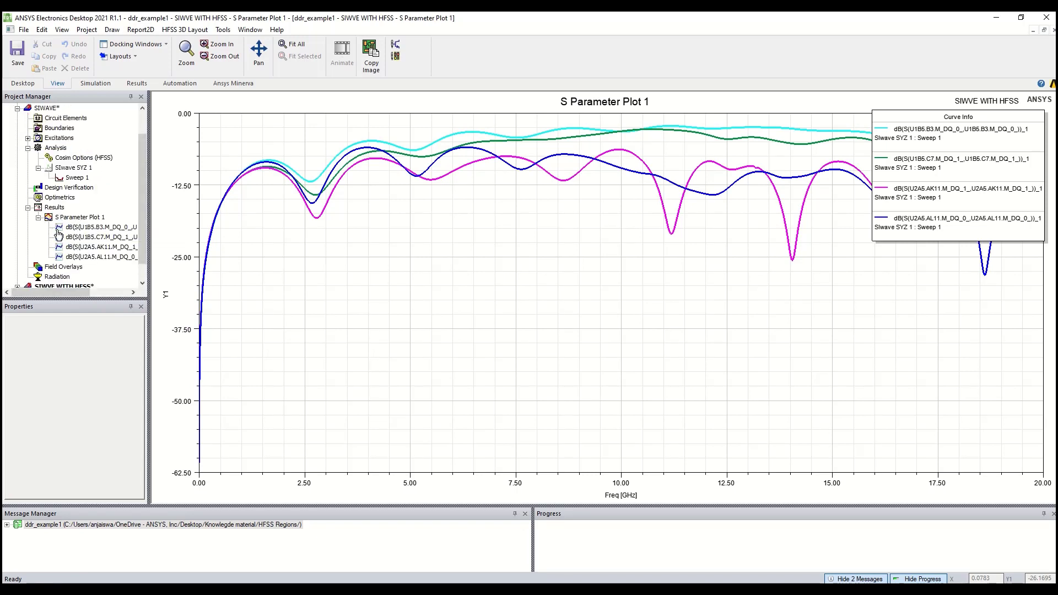
scroll(59, 235, "up", 1)
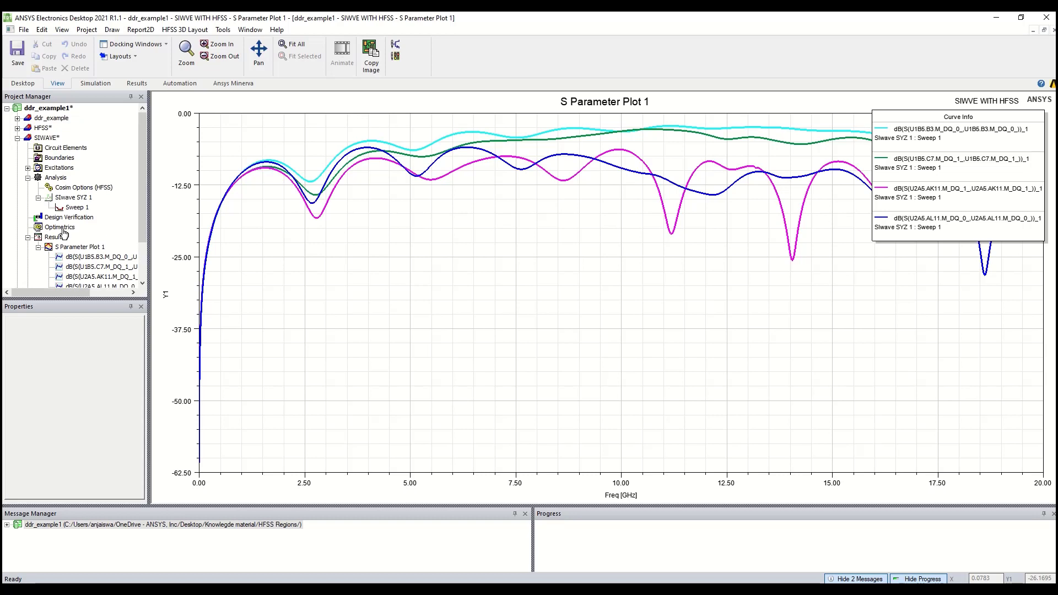
left_click(38, 248)
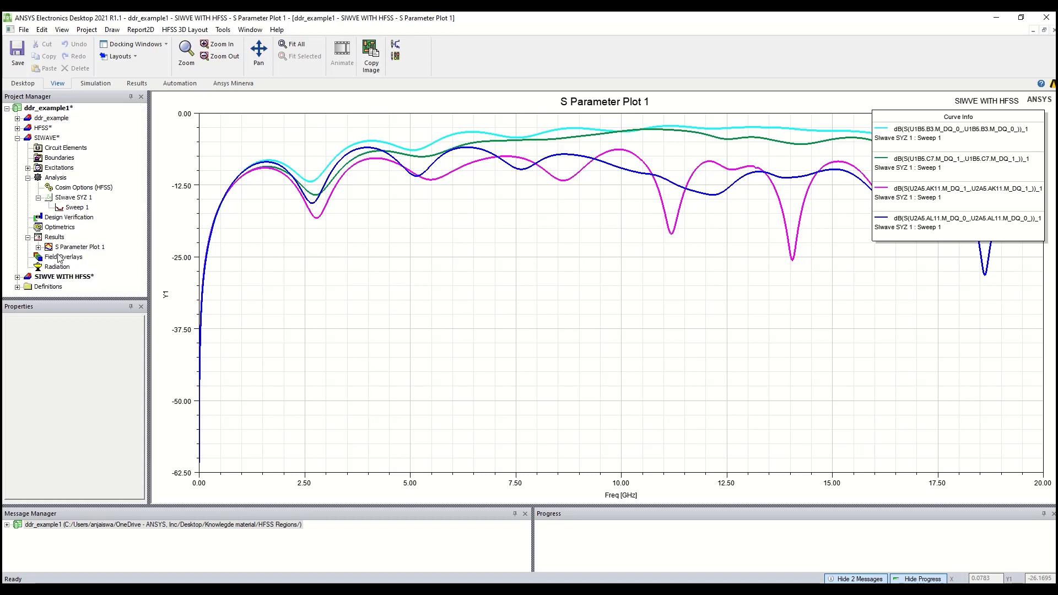
left_click(17, 138)
left_click(17, 127)
double_click(82, 227)
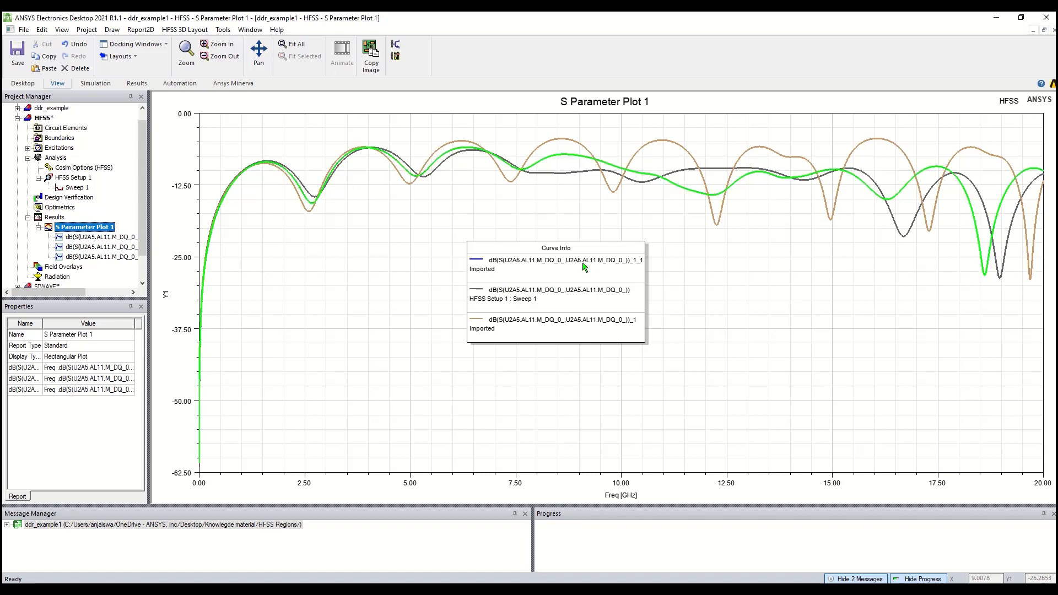
Compare the HFSS Setup 1 return-loss curve with the two imported curves by highlighting them singly and in pairs, then clear the selection
left_click(535, 301)
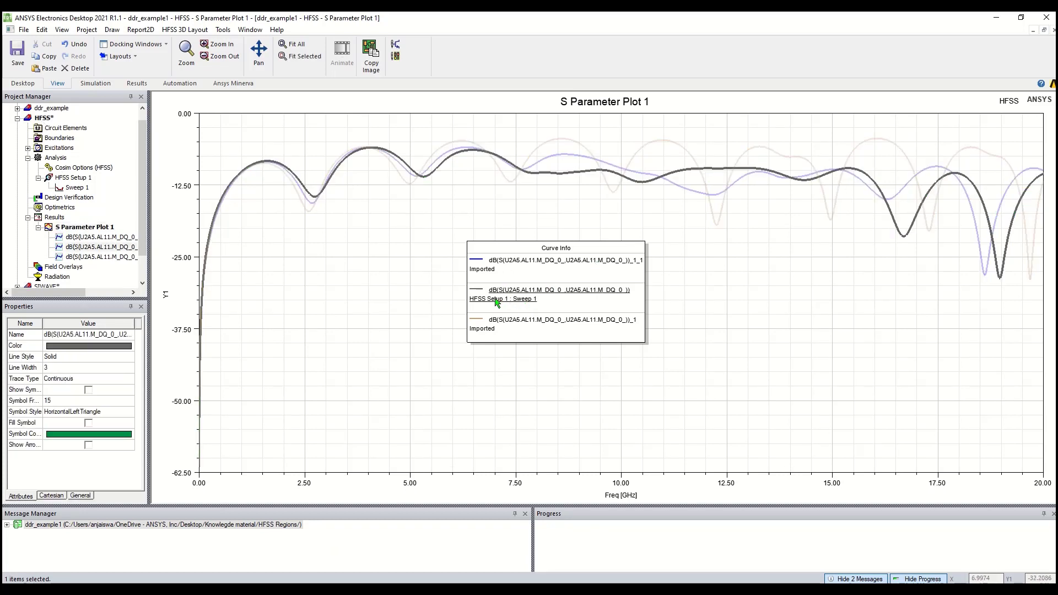
left_click(502, 267)
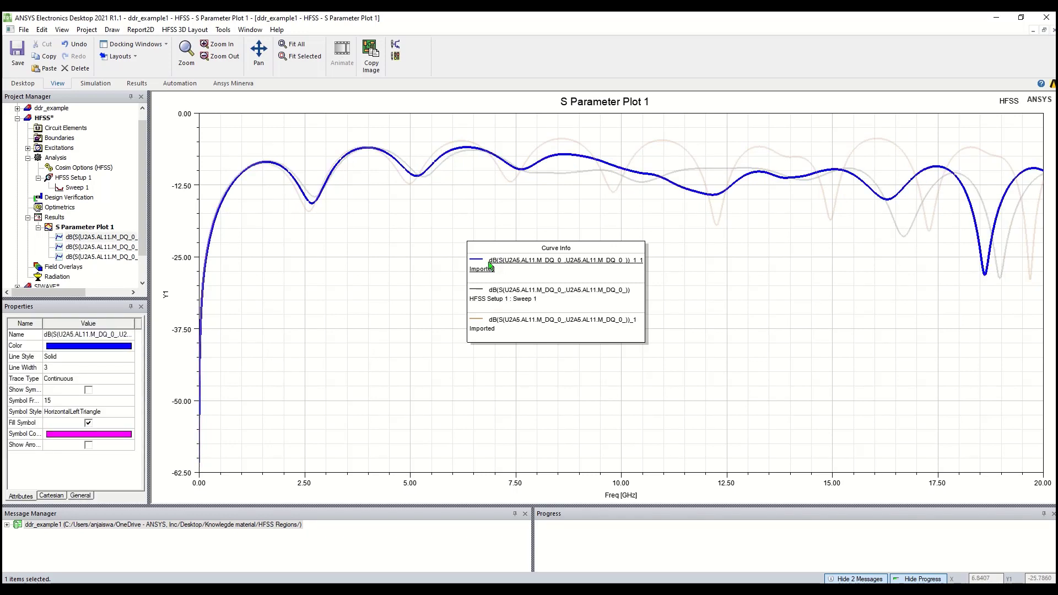
left_click(482, 329)
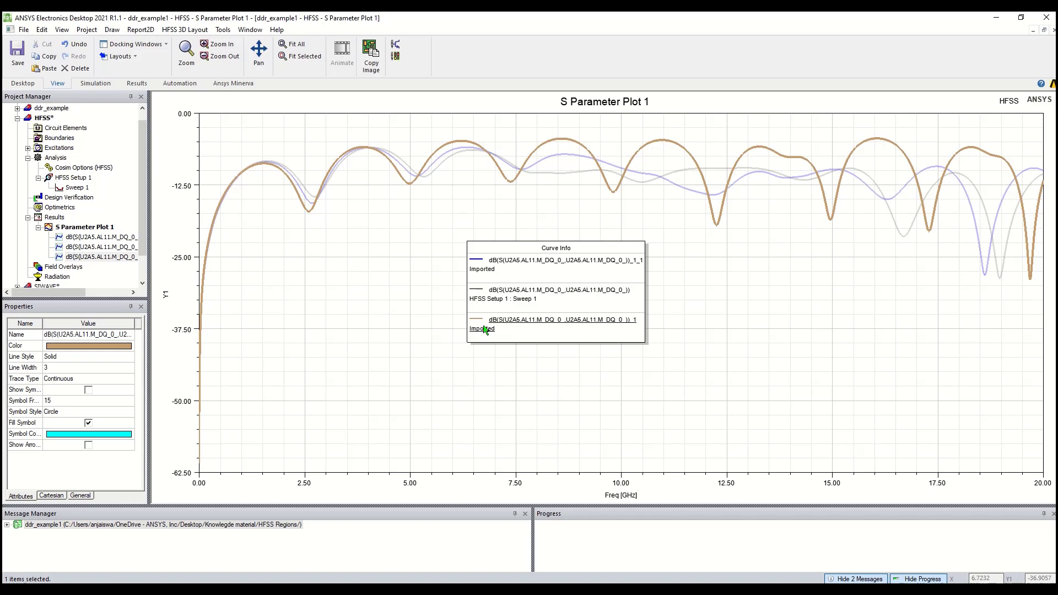
left_click(485, 270)
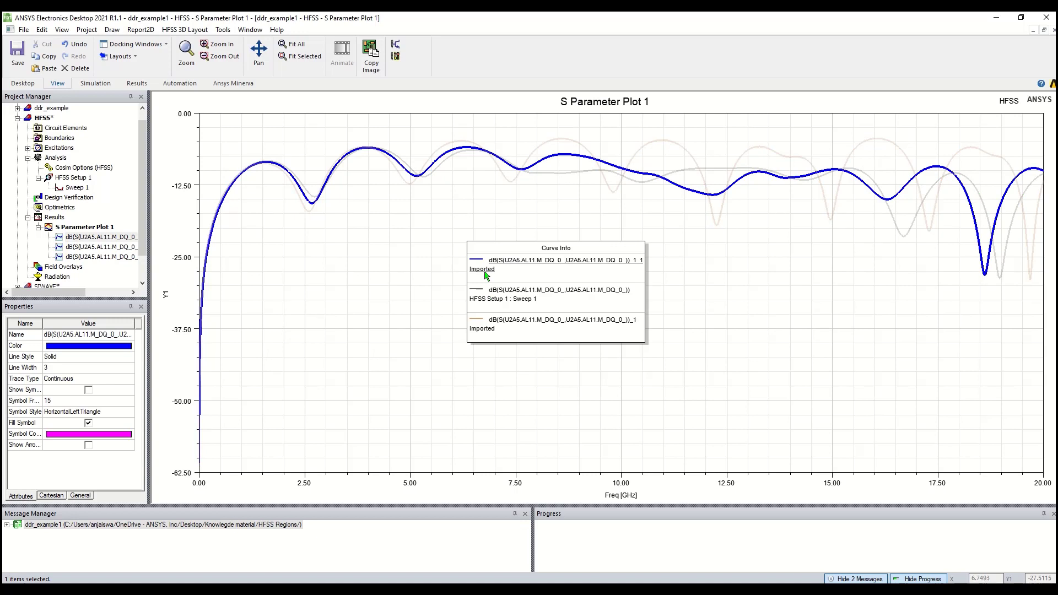
left_click(492, 299, "ctrl")
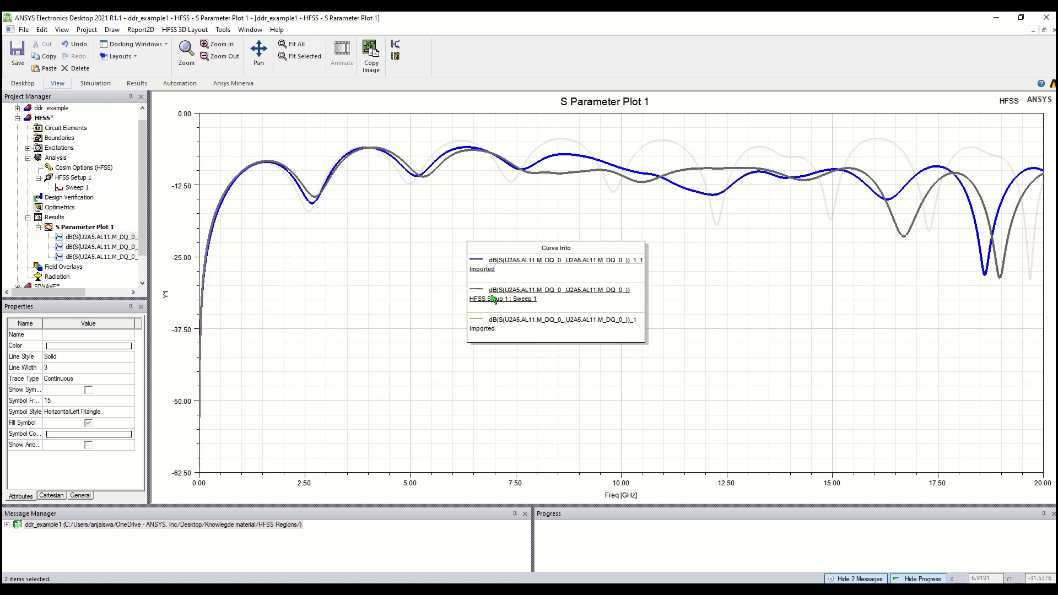
left_click(498, 324)
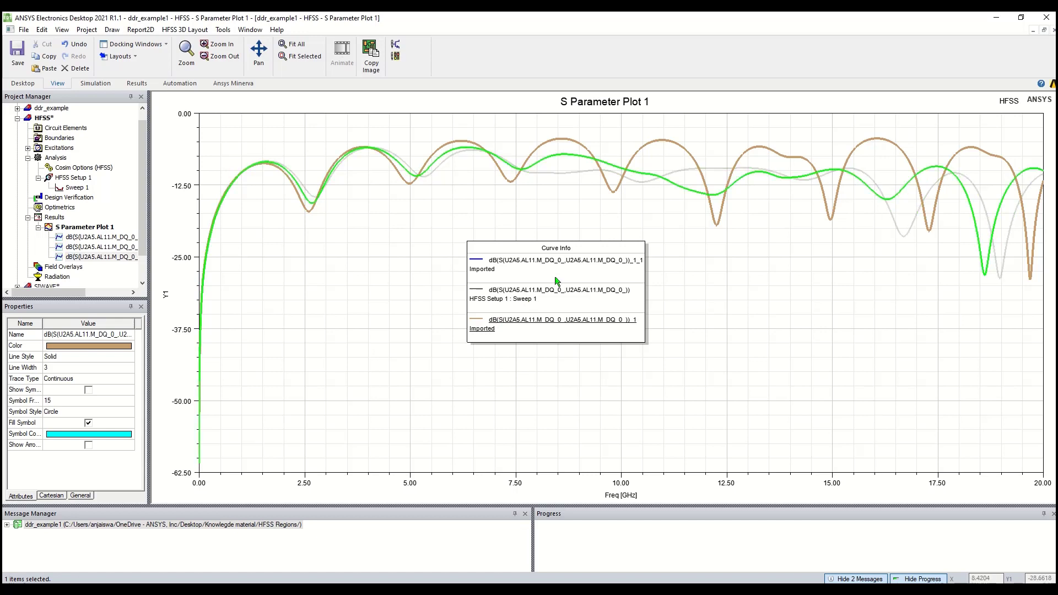
left_click(353, 237)
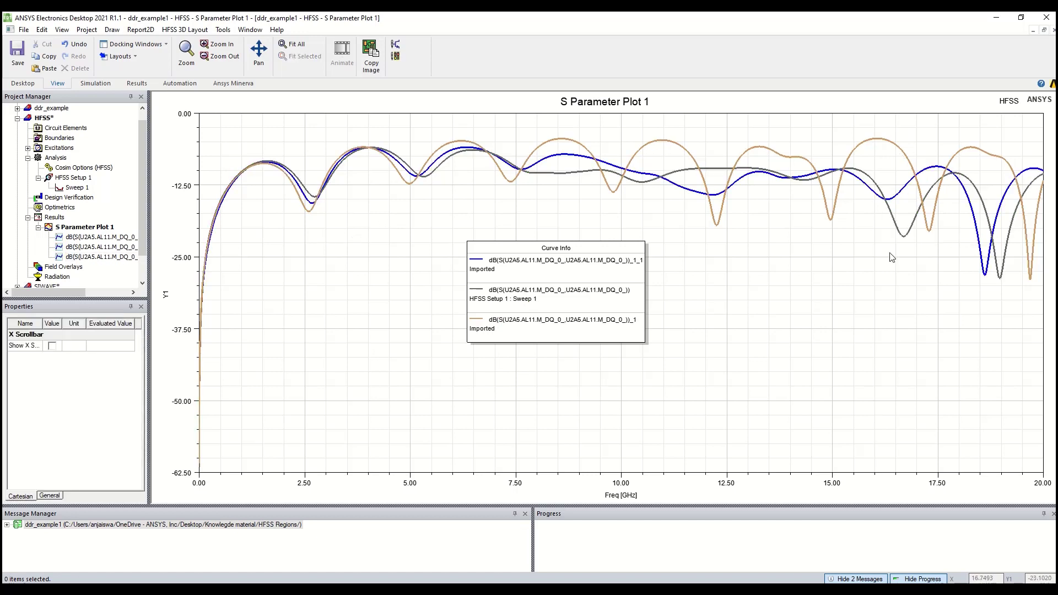
Switch to the PowerPoint presentation and go back to slide 8, Ports in HFSS Region Extent (1/3)
left_click(585, 588)
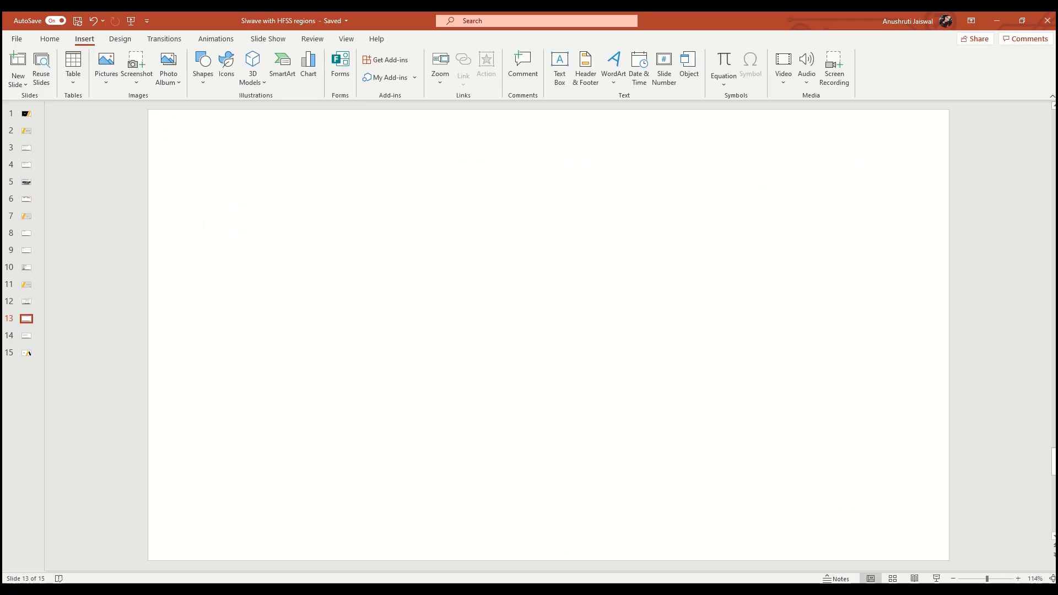
scroll(184, 359, "up", 7)
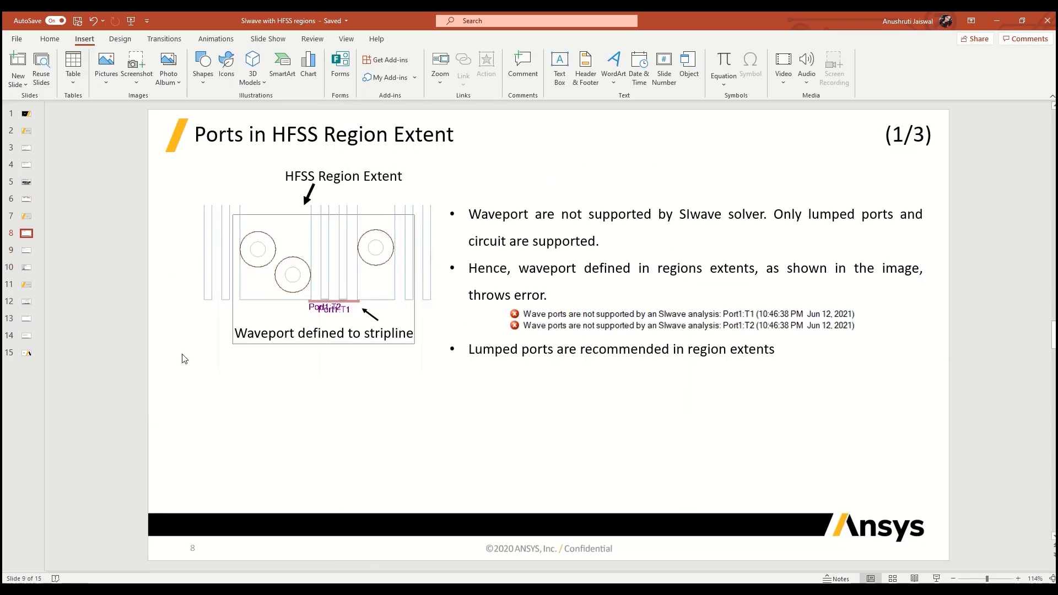